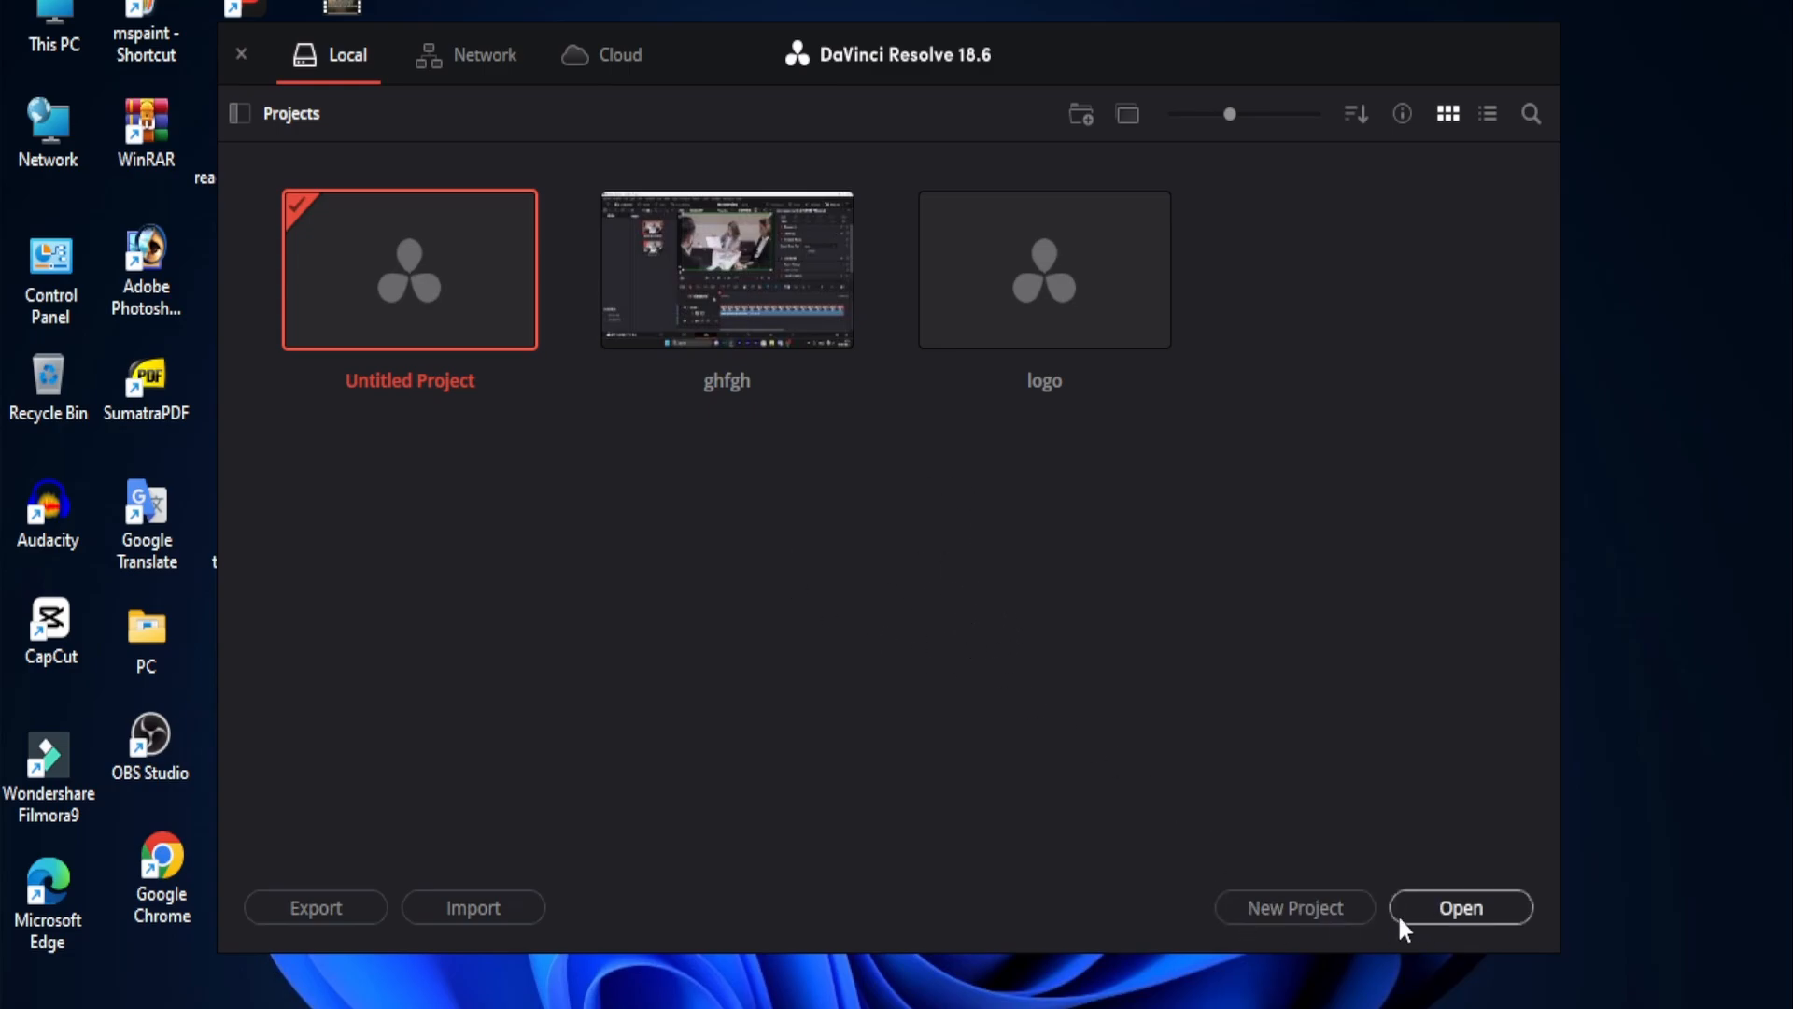
- Create a new project named aaaa
{"action": "left_click", "coordinate": [1302, 911]}
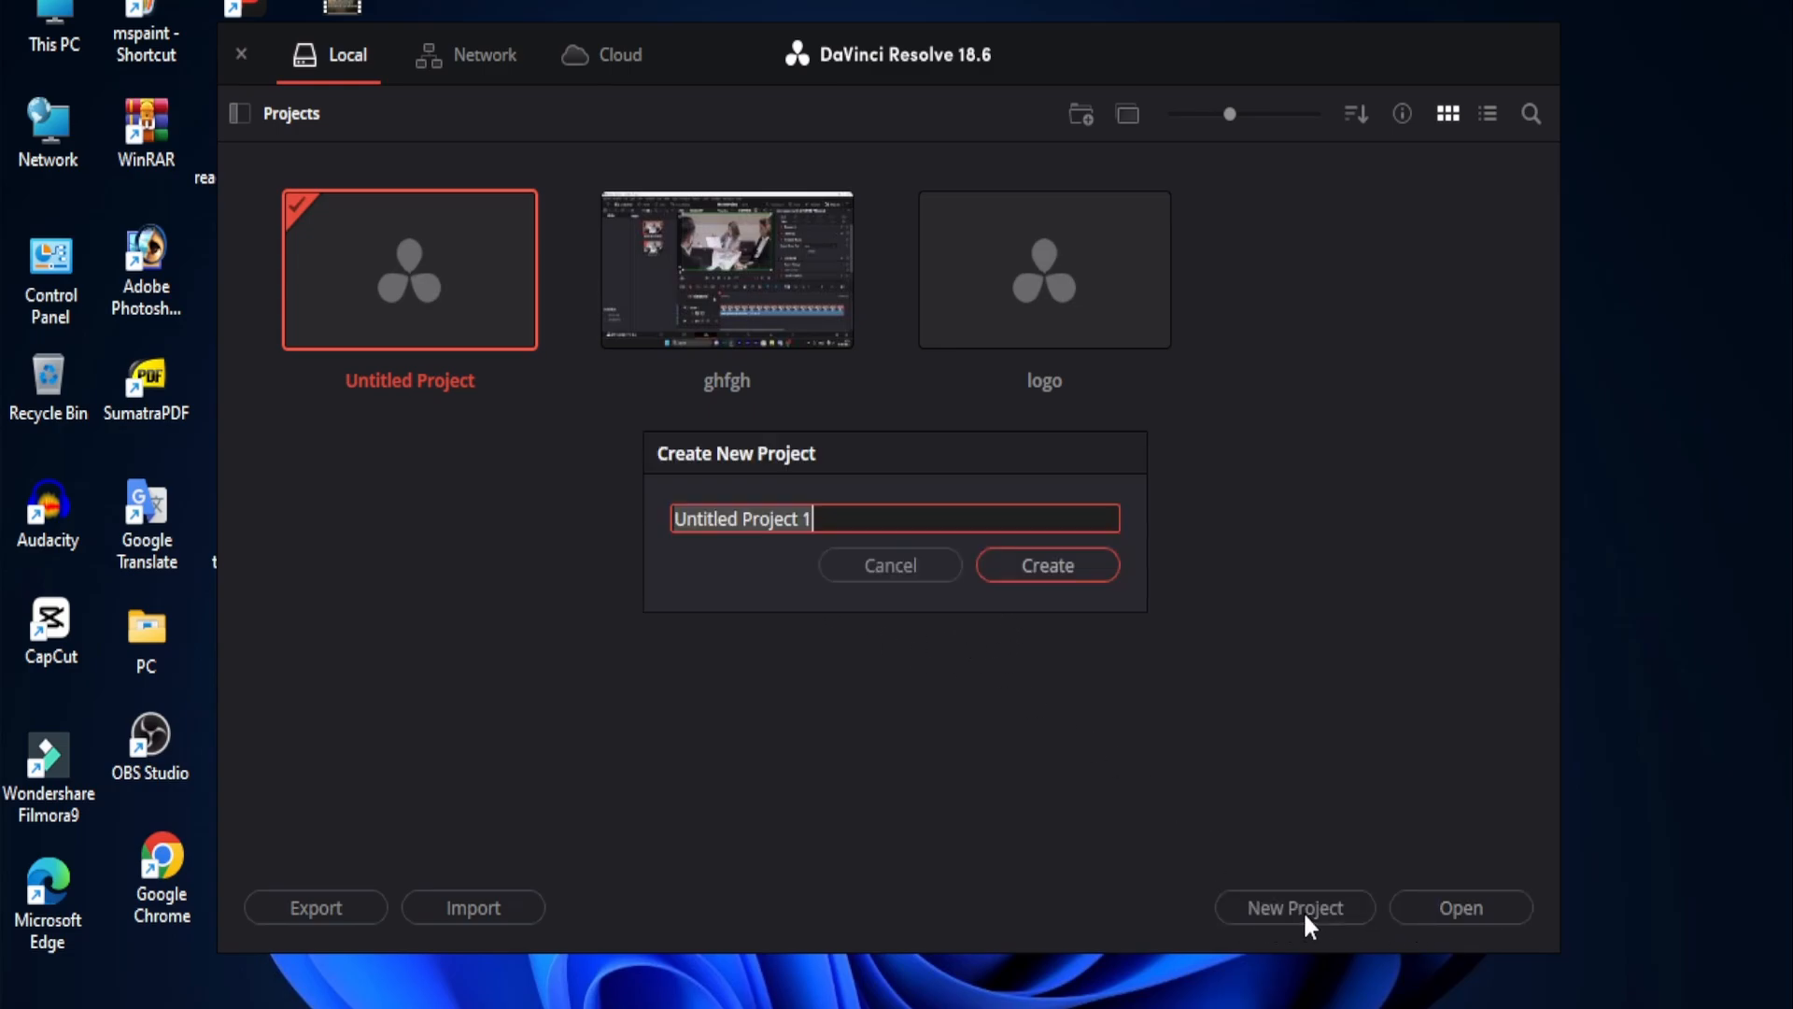
{"action": "key", "text": "BackSpace"}
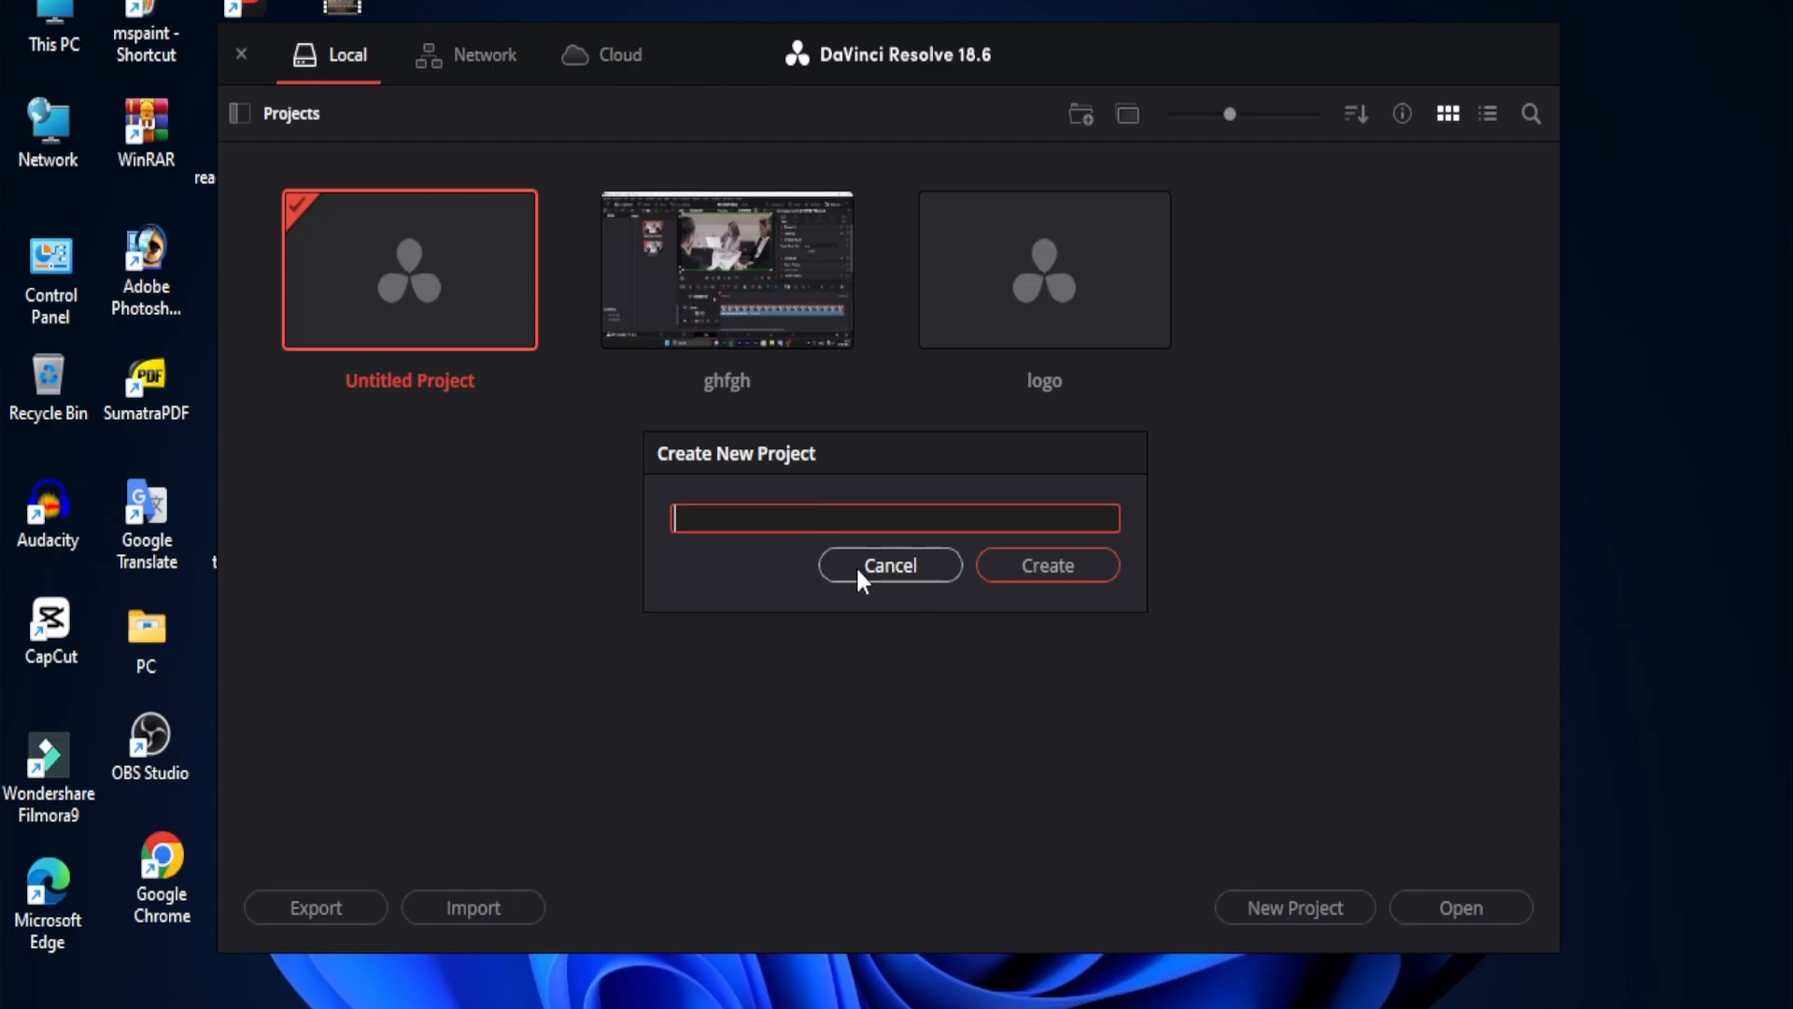
{"action": "type", "text": "aaaa"}
{"action": "left_click", "coordinate": [1033, 564]}
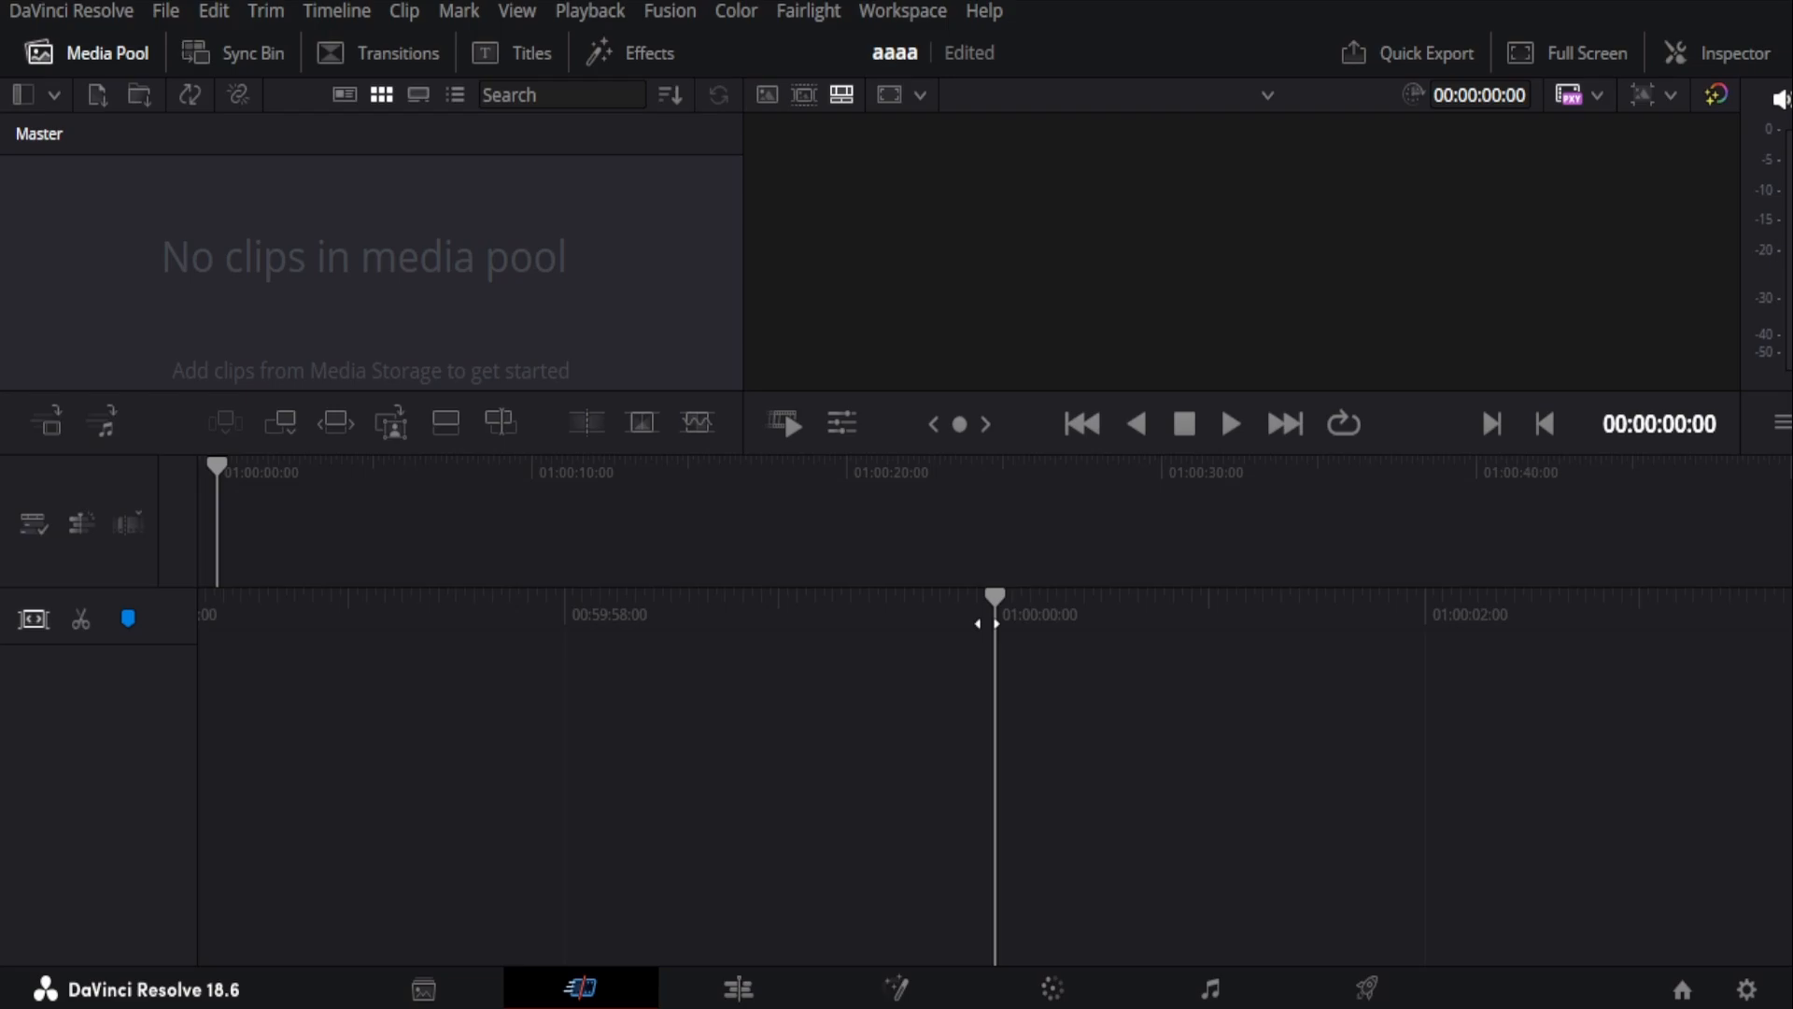
- On the Media page, import the edit folder from Local Disk (E:) with its subfolders as bins, keeping the project frame rate unchanged
{"action": "left_click", "coordinate": [424, 988]}
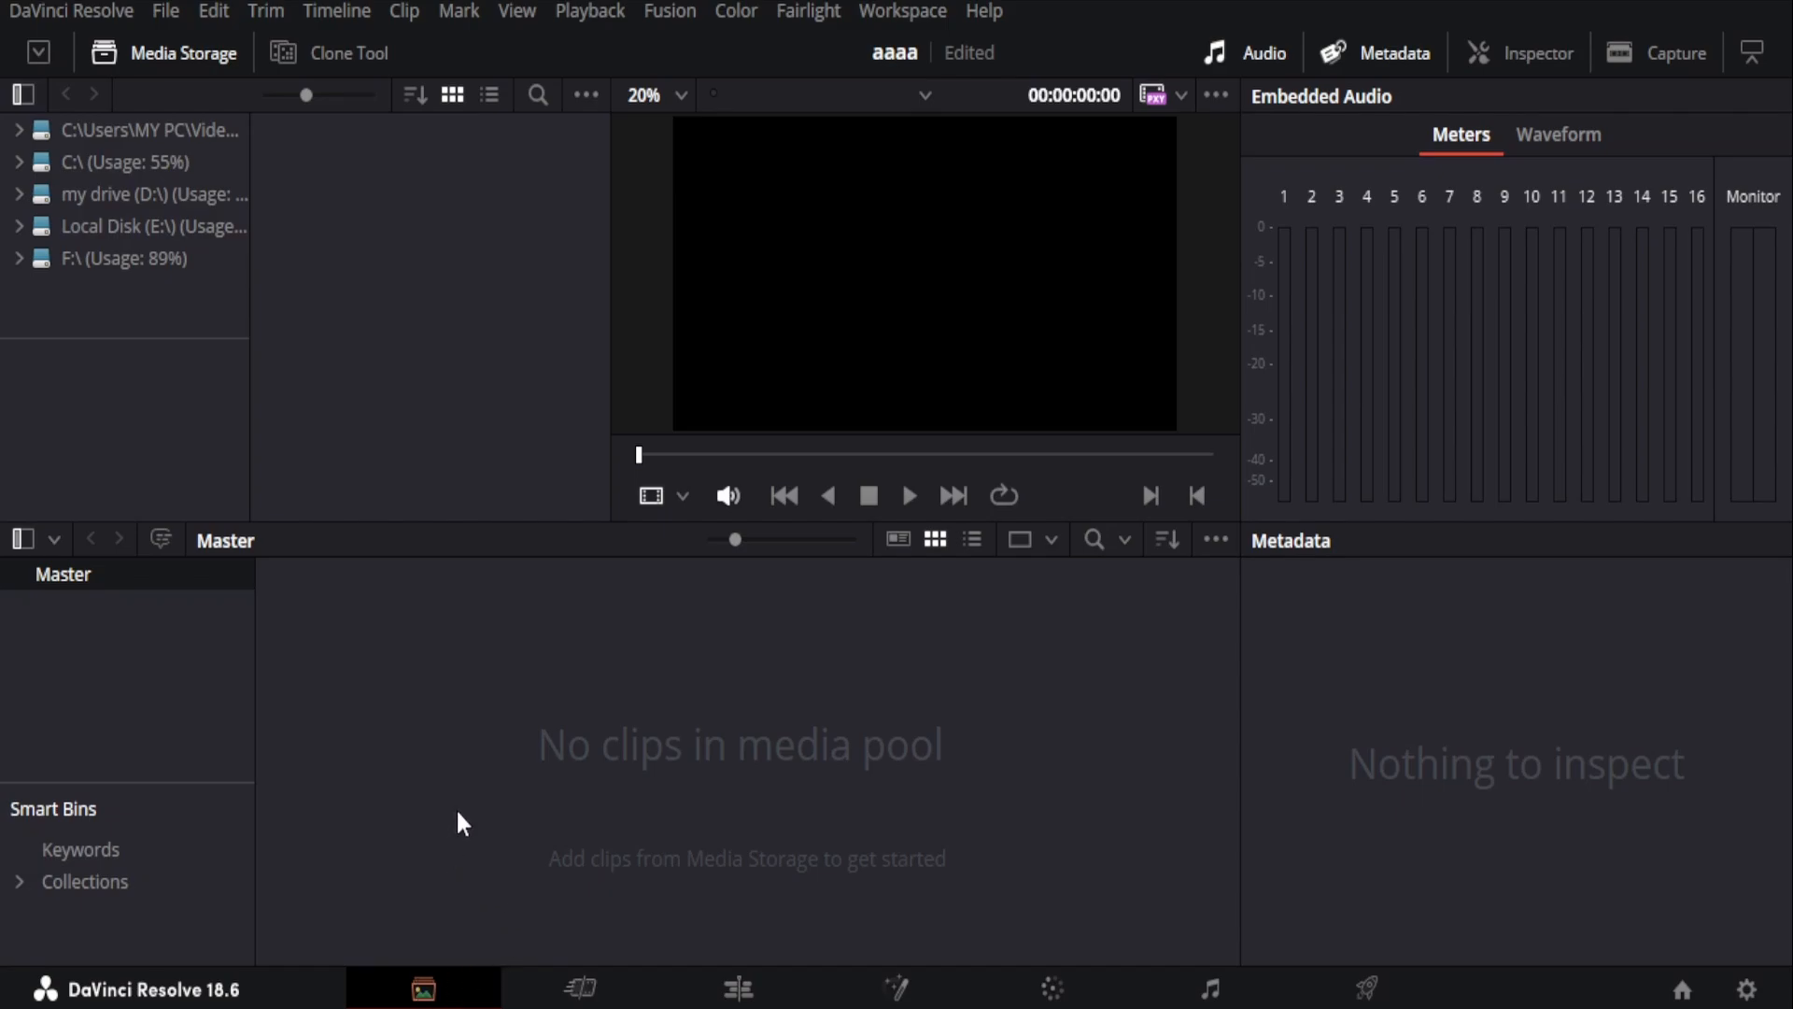
{"action": "left_click", "coordinate": [190, 54]}
{"action": "left_click", "coordinate": [193, 49]}
{"action": "left_click", "coordinate": [184, 223]}
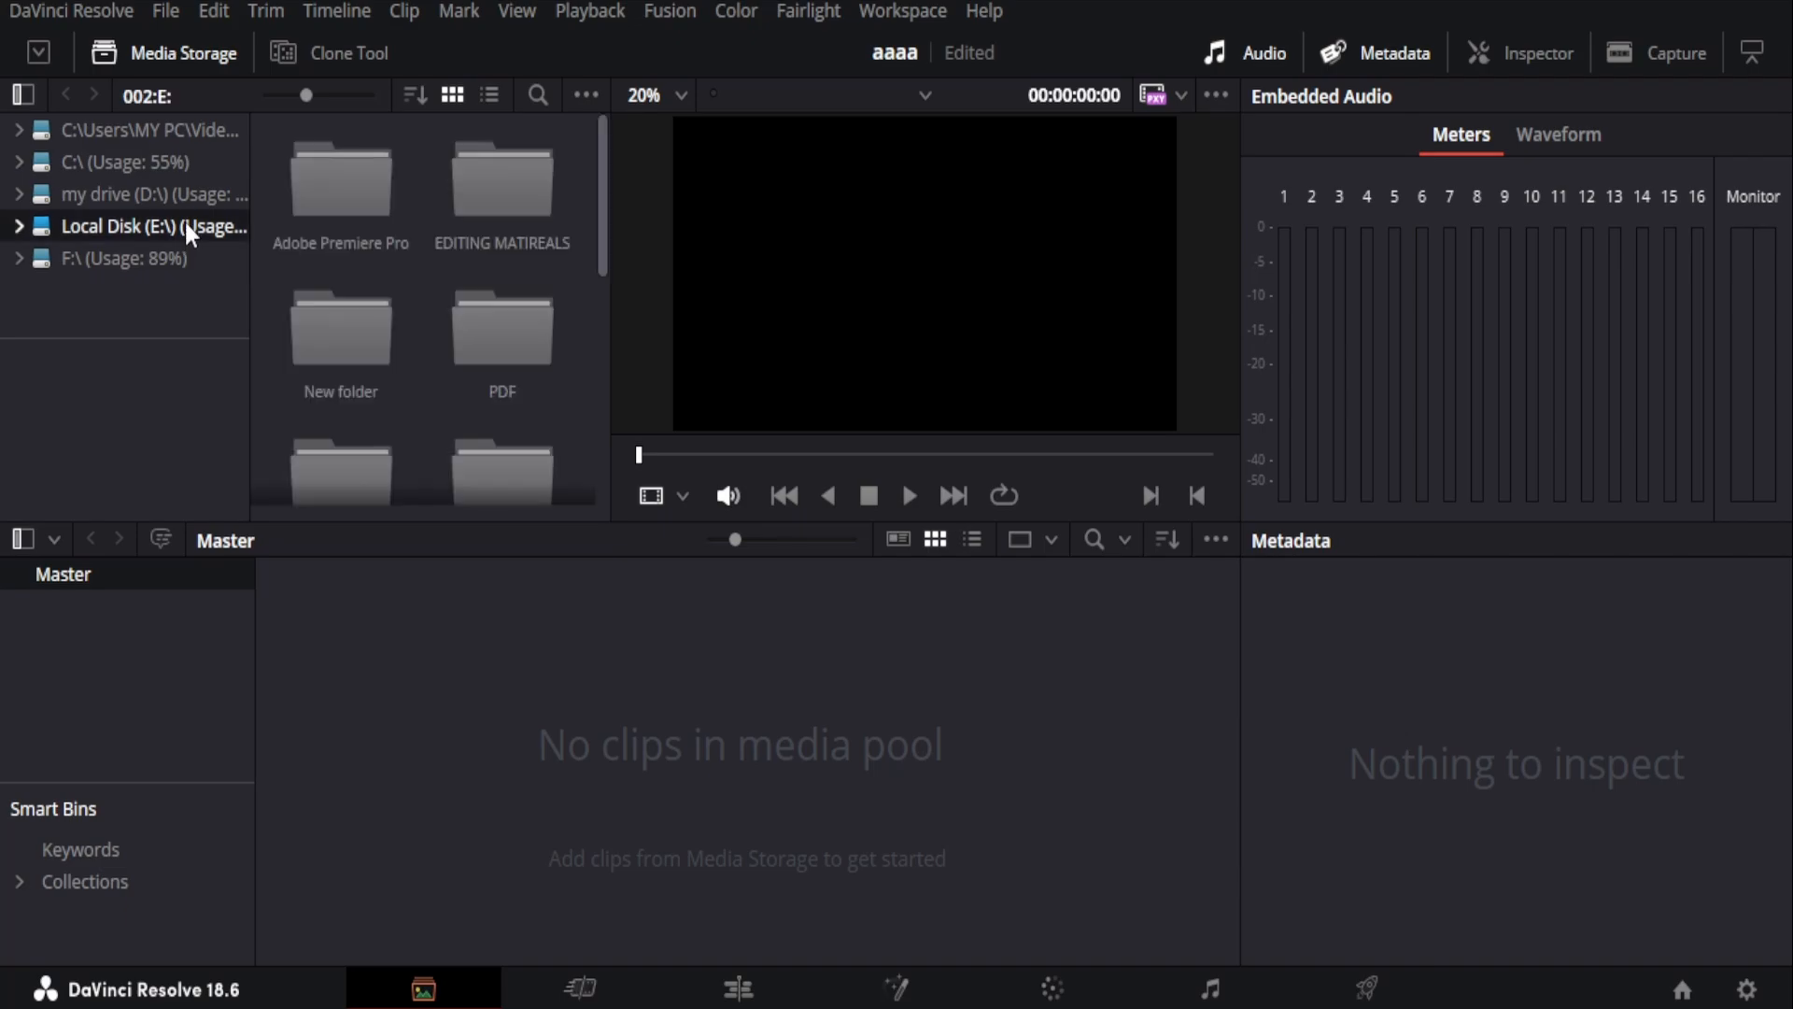
{"action": "scroll", "coordinate": [549, 336], "scroll_direction": "down", "scroll_amount": 2}
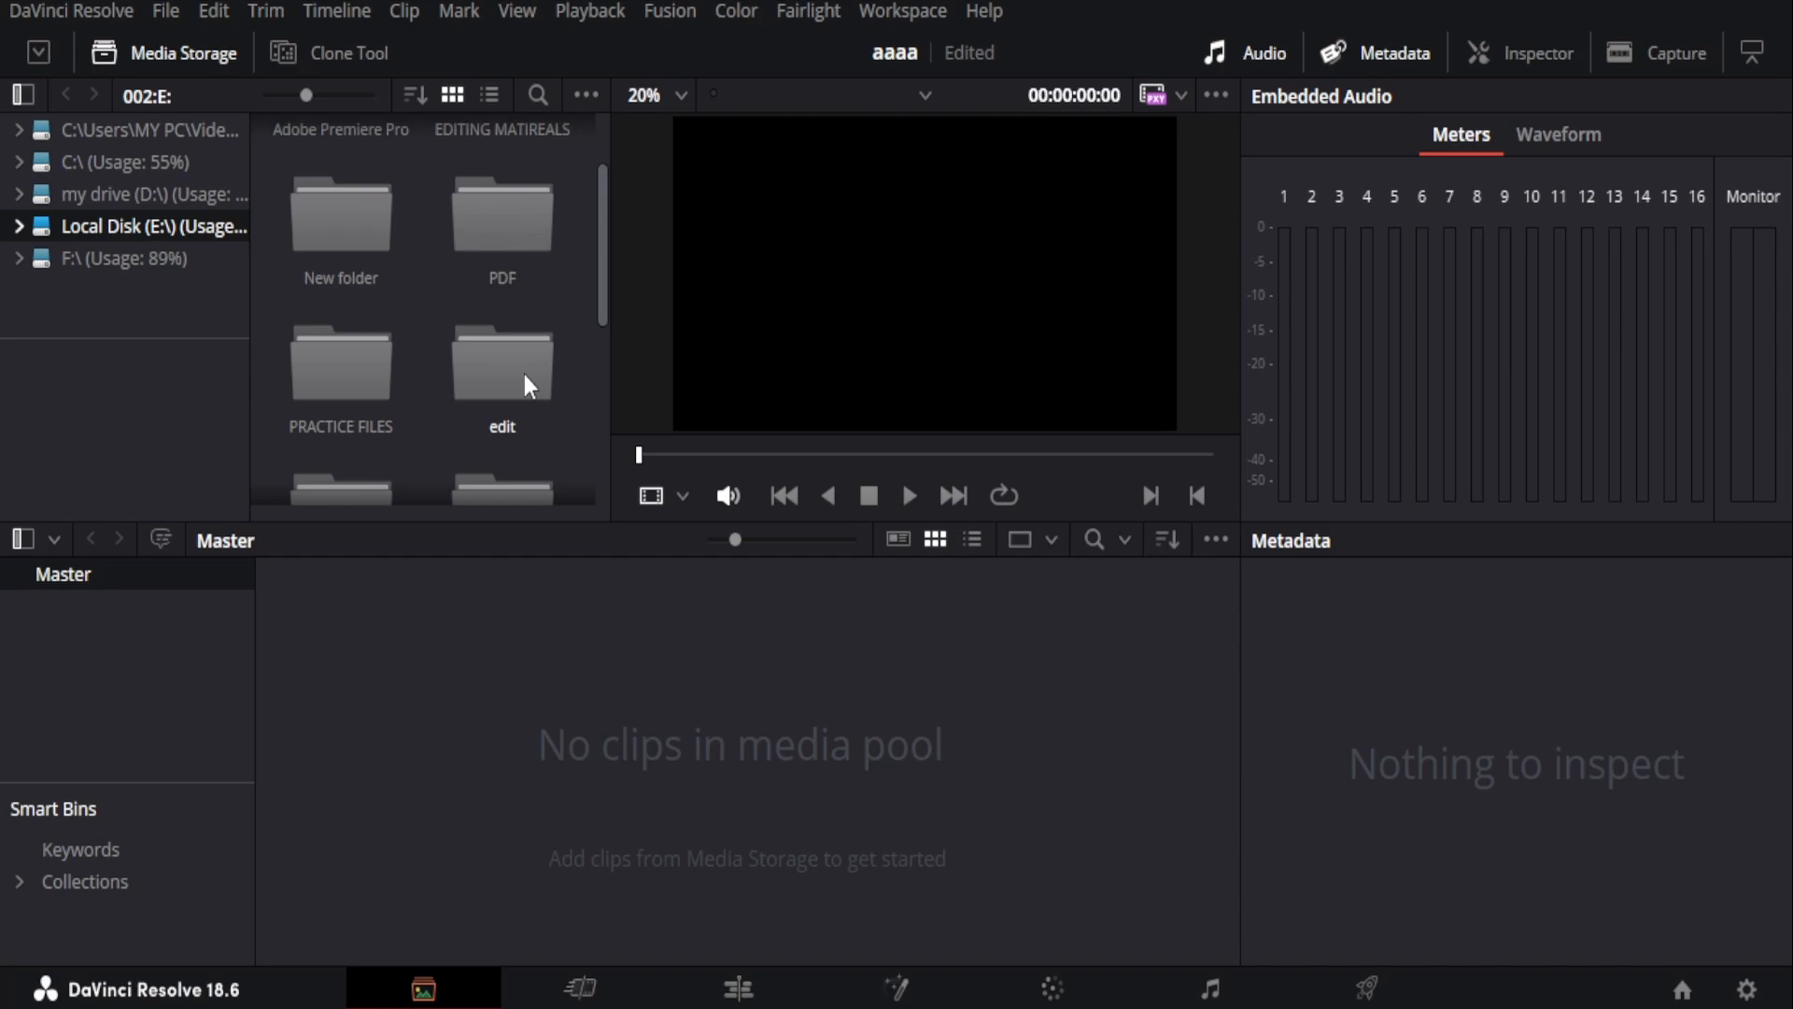
{"action": "left_click_drag", "start_coordinate": [524, 373], "coordinate": [160, 673]}
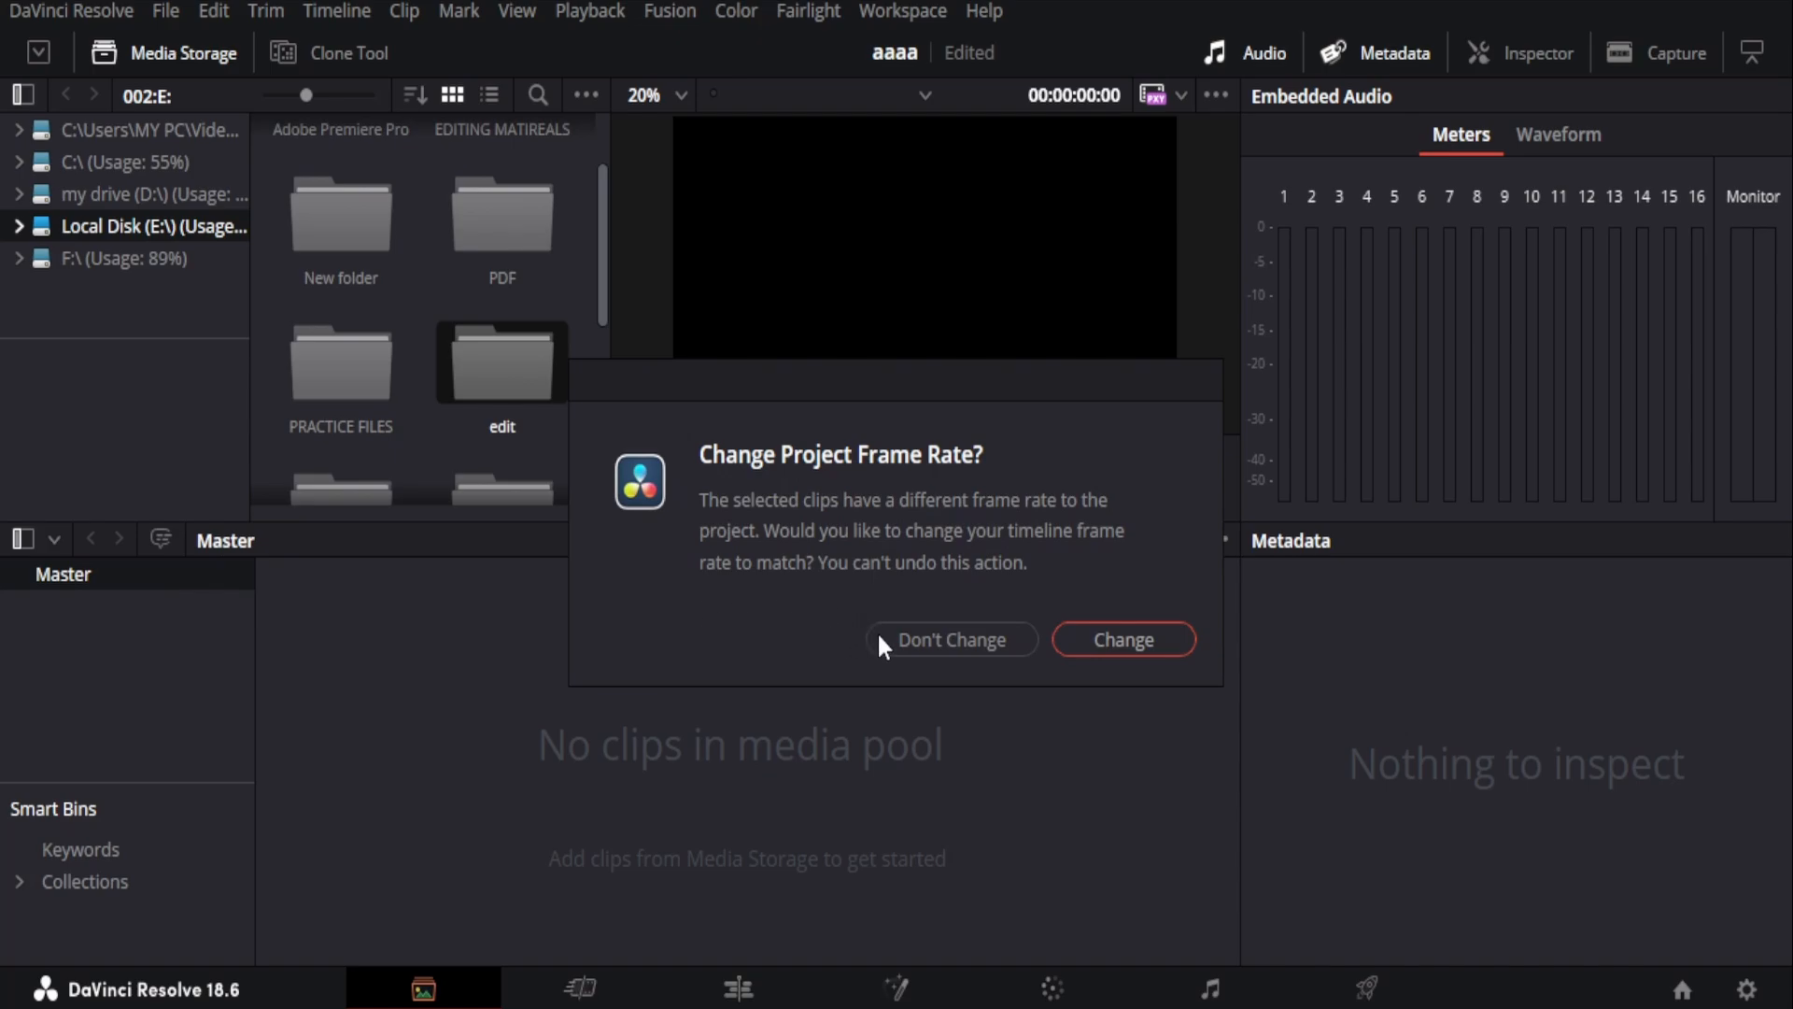
{"action": "left_click", "coordinate": [923, 639]}
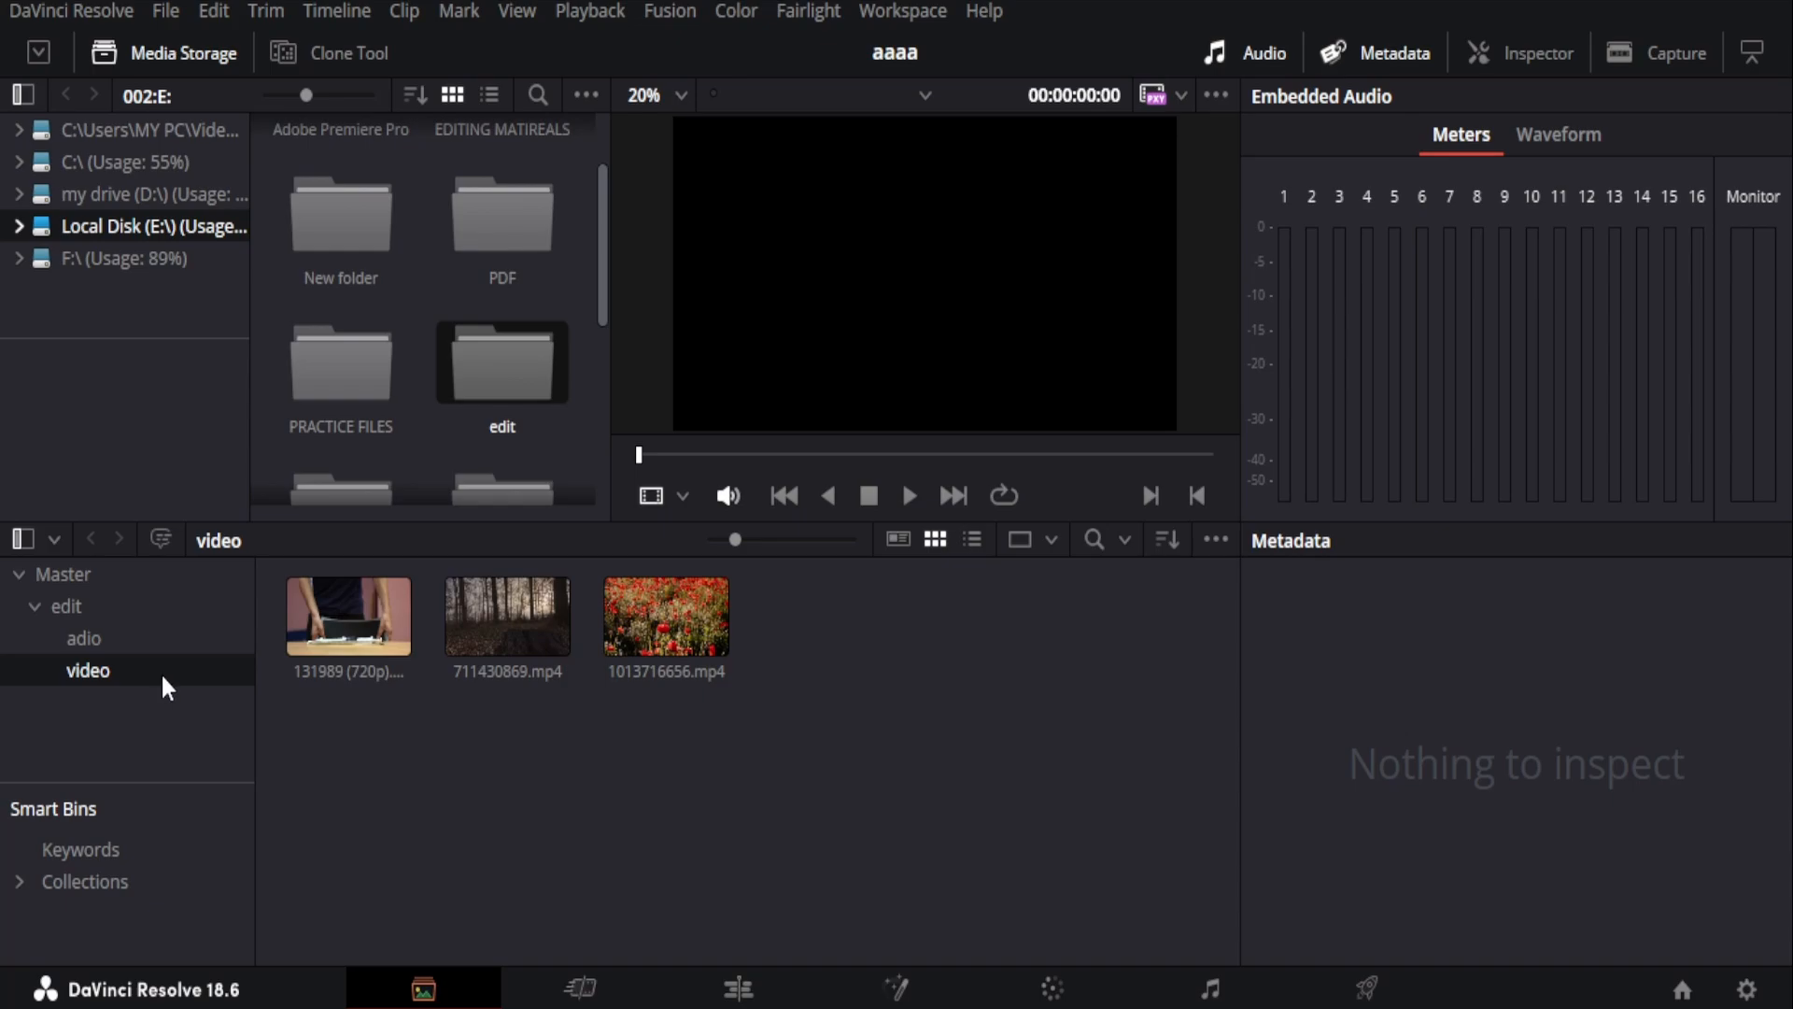
- Browse the imported edit bin and view the contents of its video and adio bins
{"action": "left_click", "coordinate": [113, 572]}
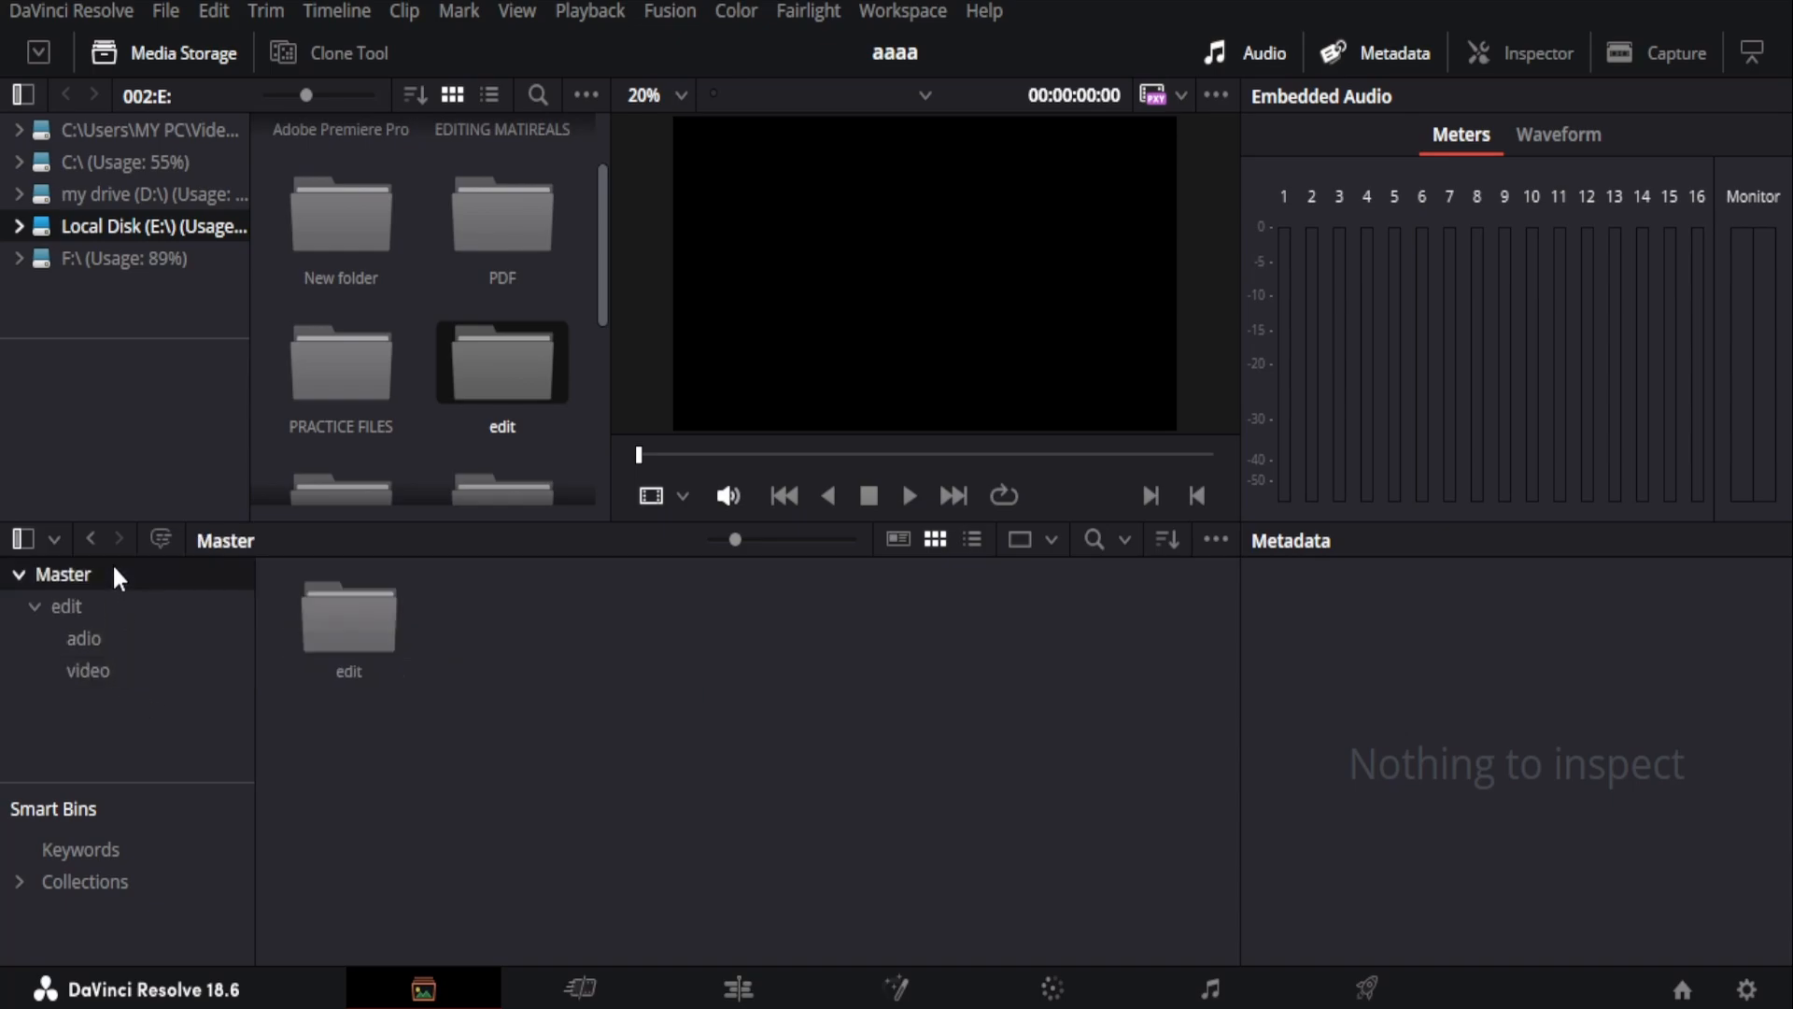
{"action": "double_click", "coordinate": [346, 641]}
{"action": "left_click", "coordinate": [479, 653]}
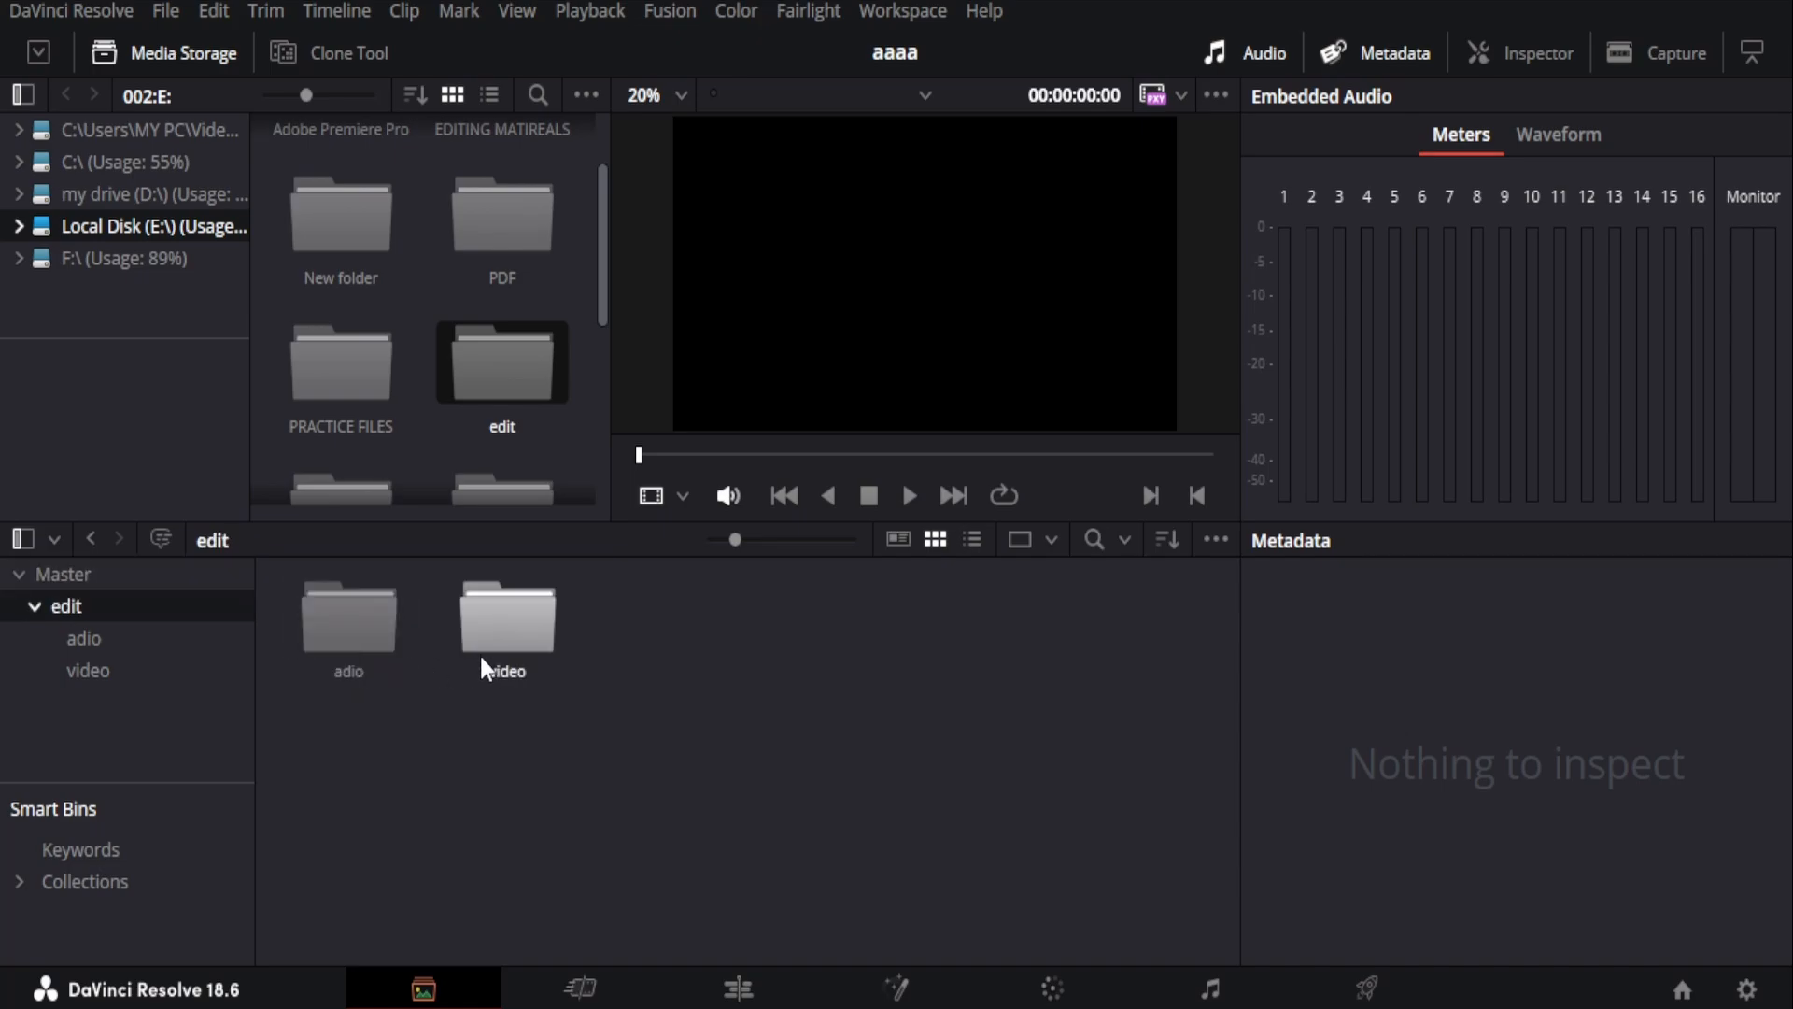
{"action": "double_click", "coordinate": [502, 646]}
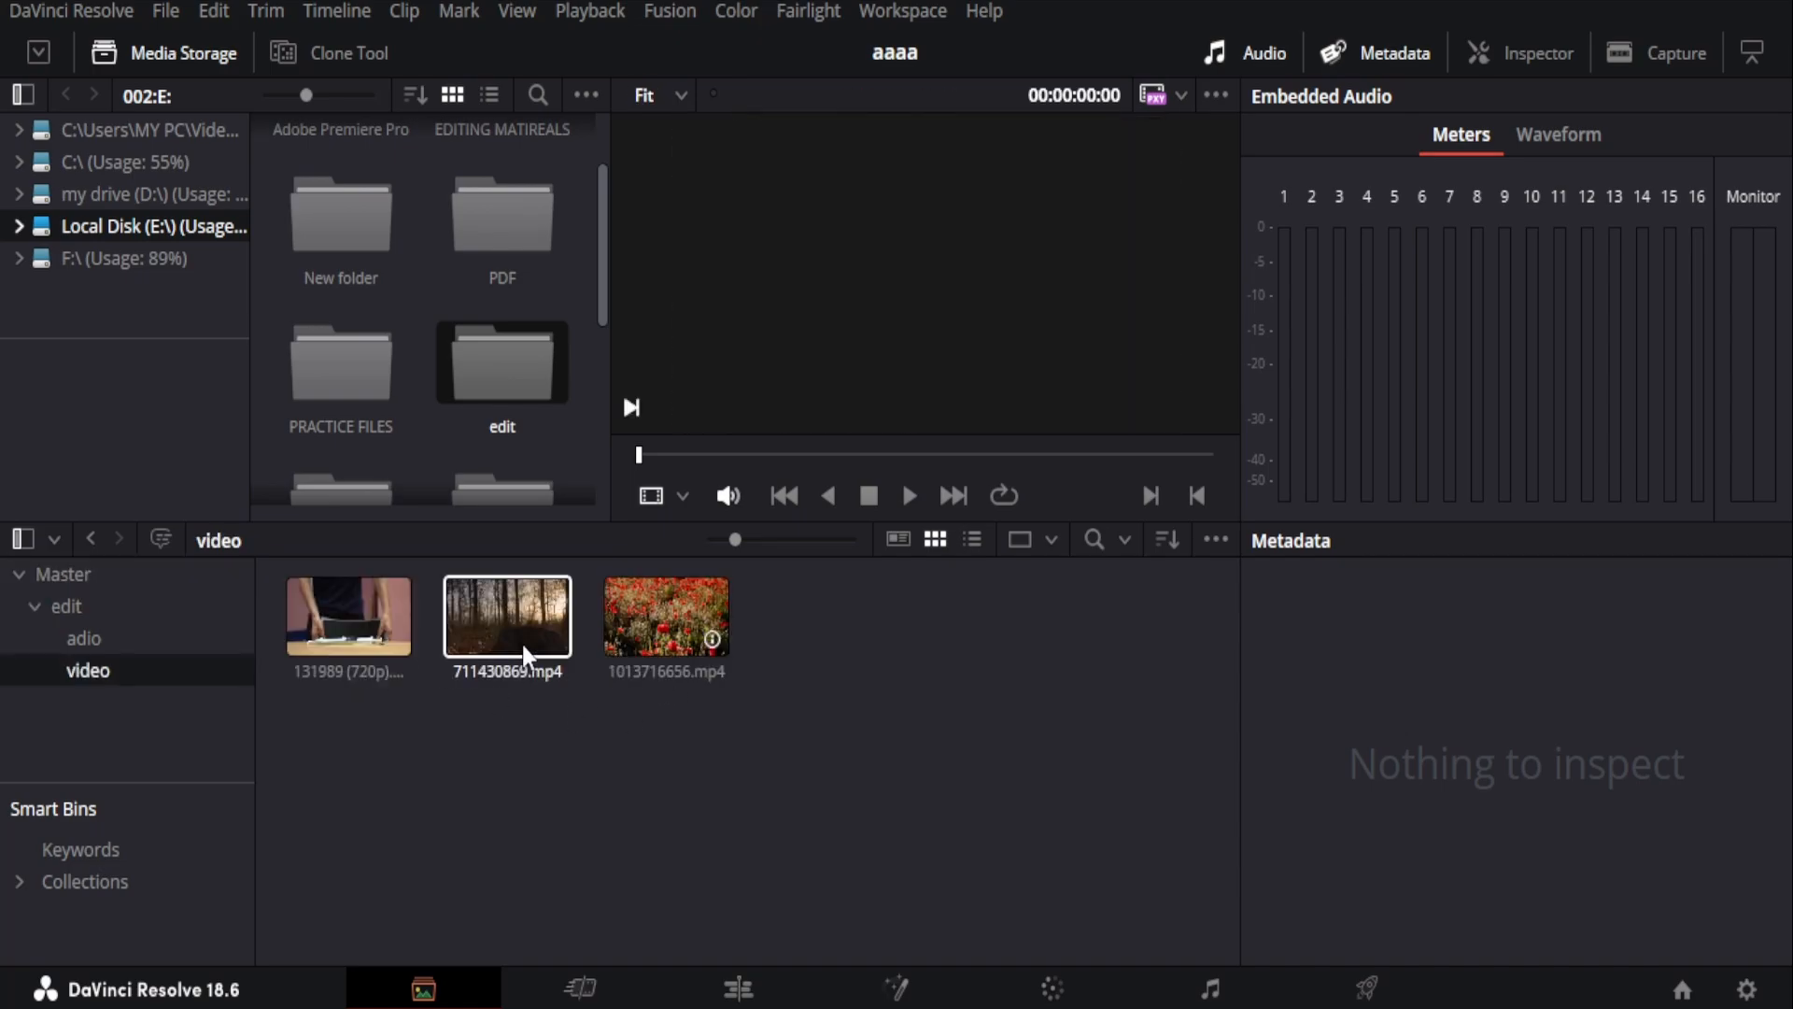
{"action": "left_click", "coordinate": [76, 638]}
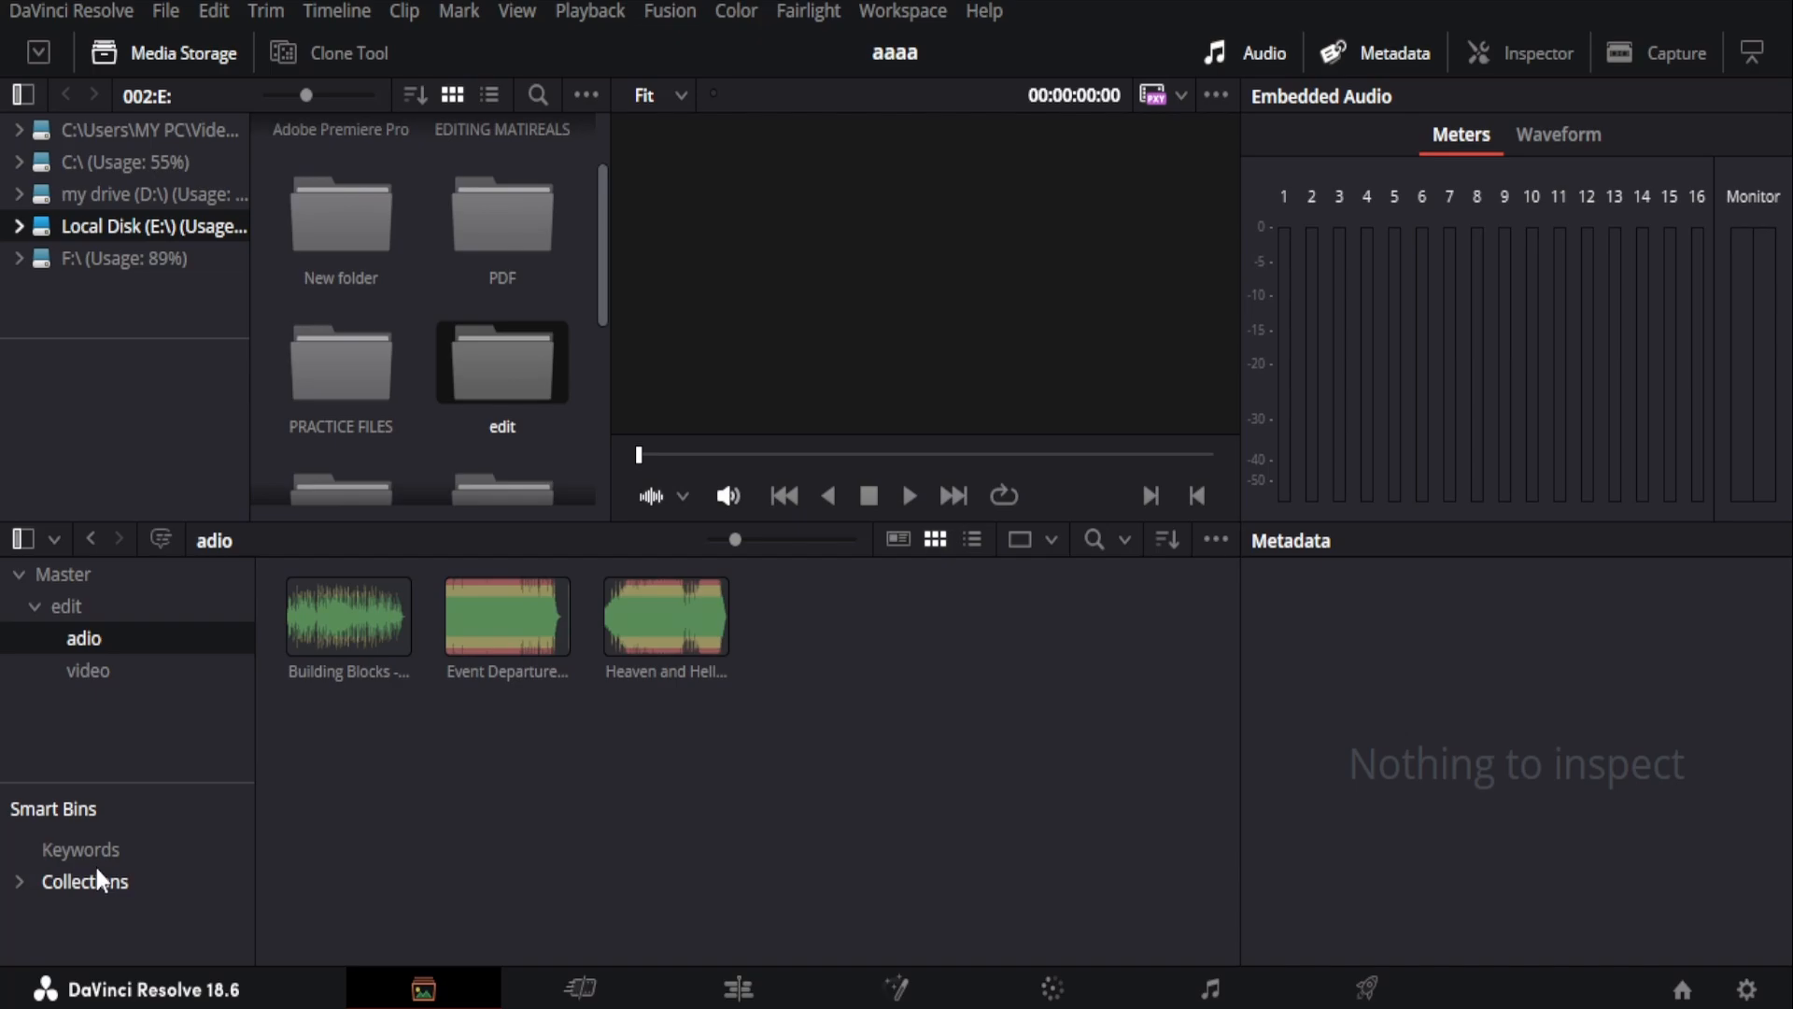
- Expand the Collections smart bins and look through Video Clips, Audio Only, Dialogue and the remaining categories
{"action": "left_click", "coordinate": [21, 880]}
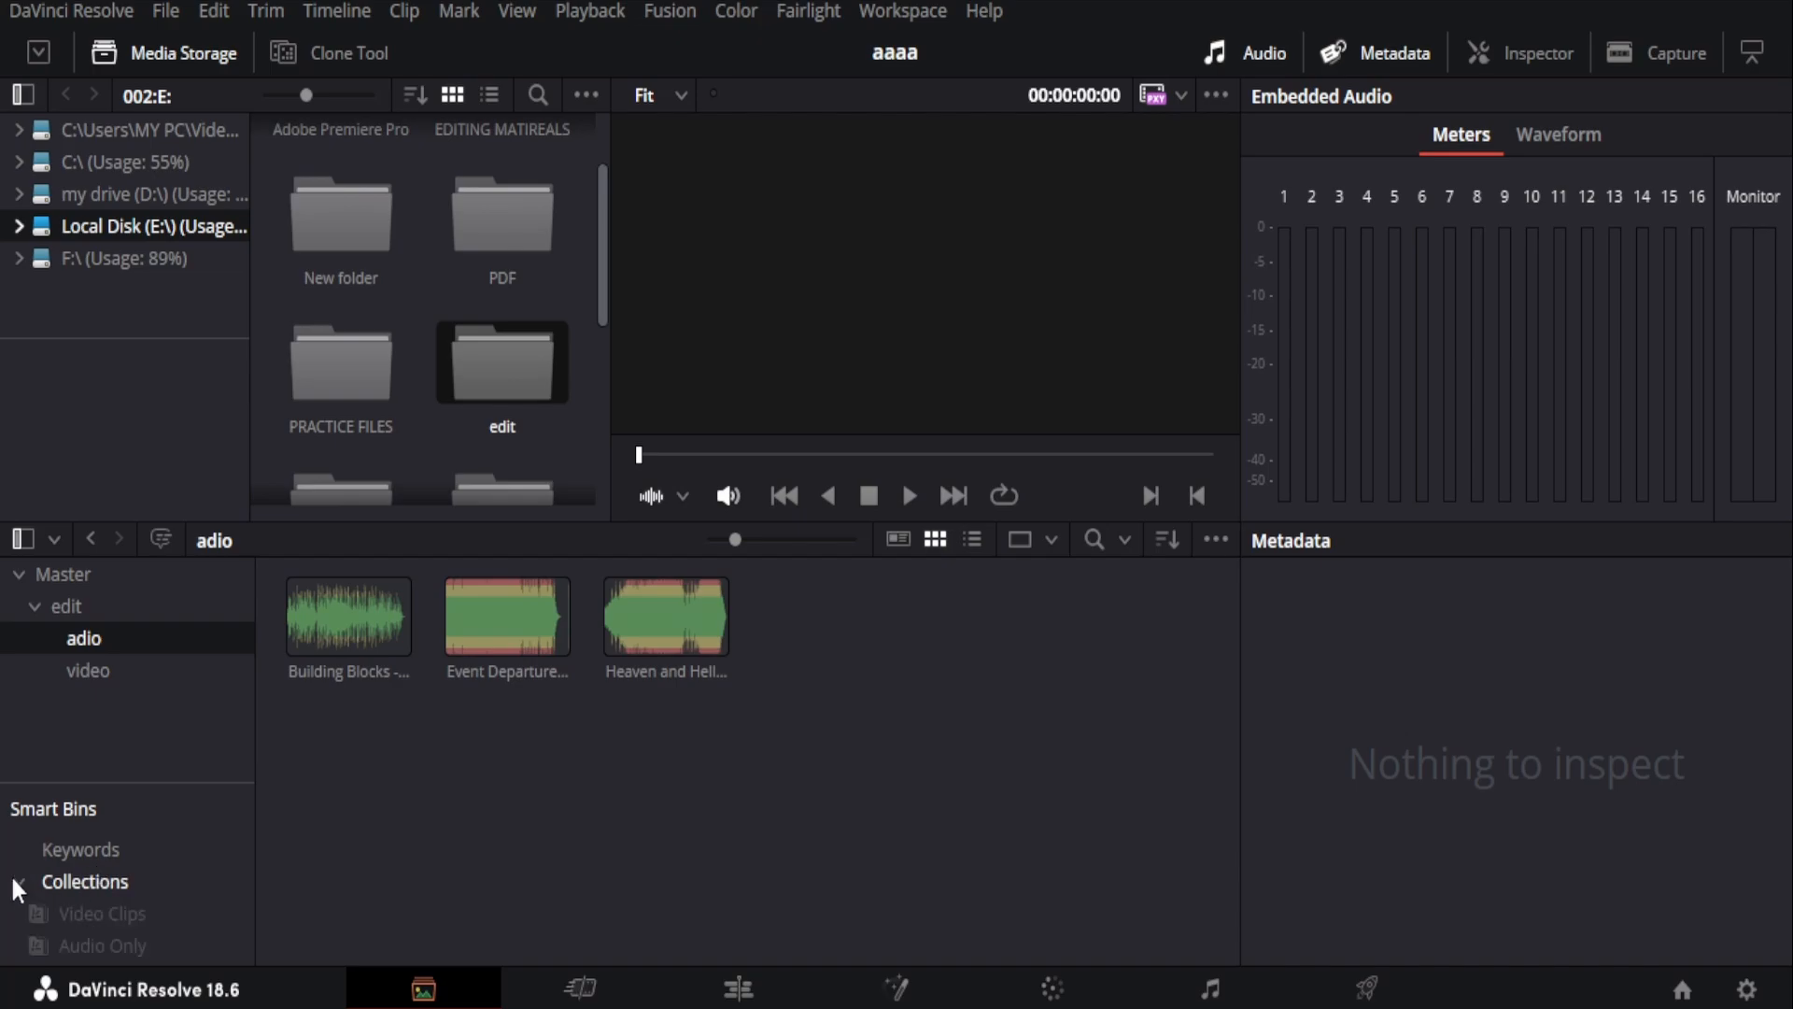
{"action": "left_click_drag", "start_coordinate": [246, 864], "coordinate": [244, 882]}
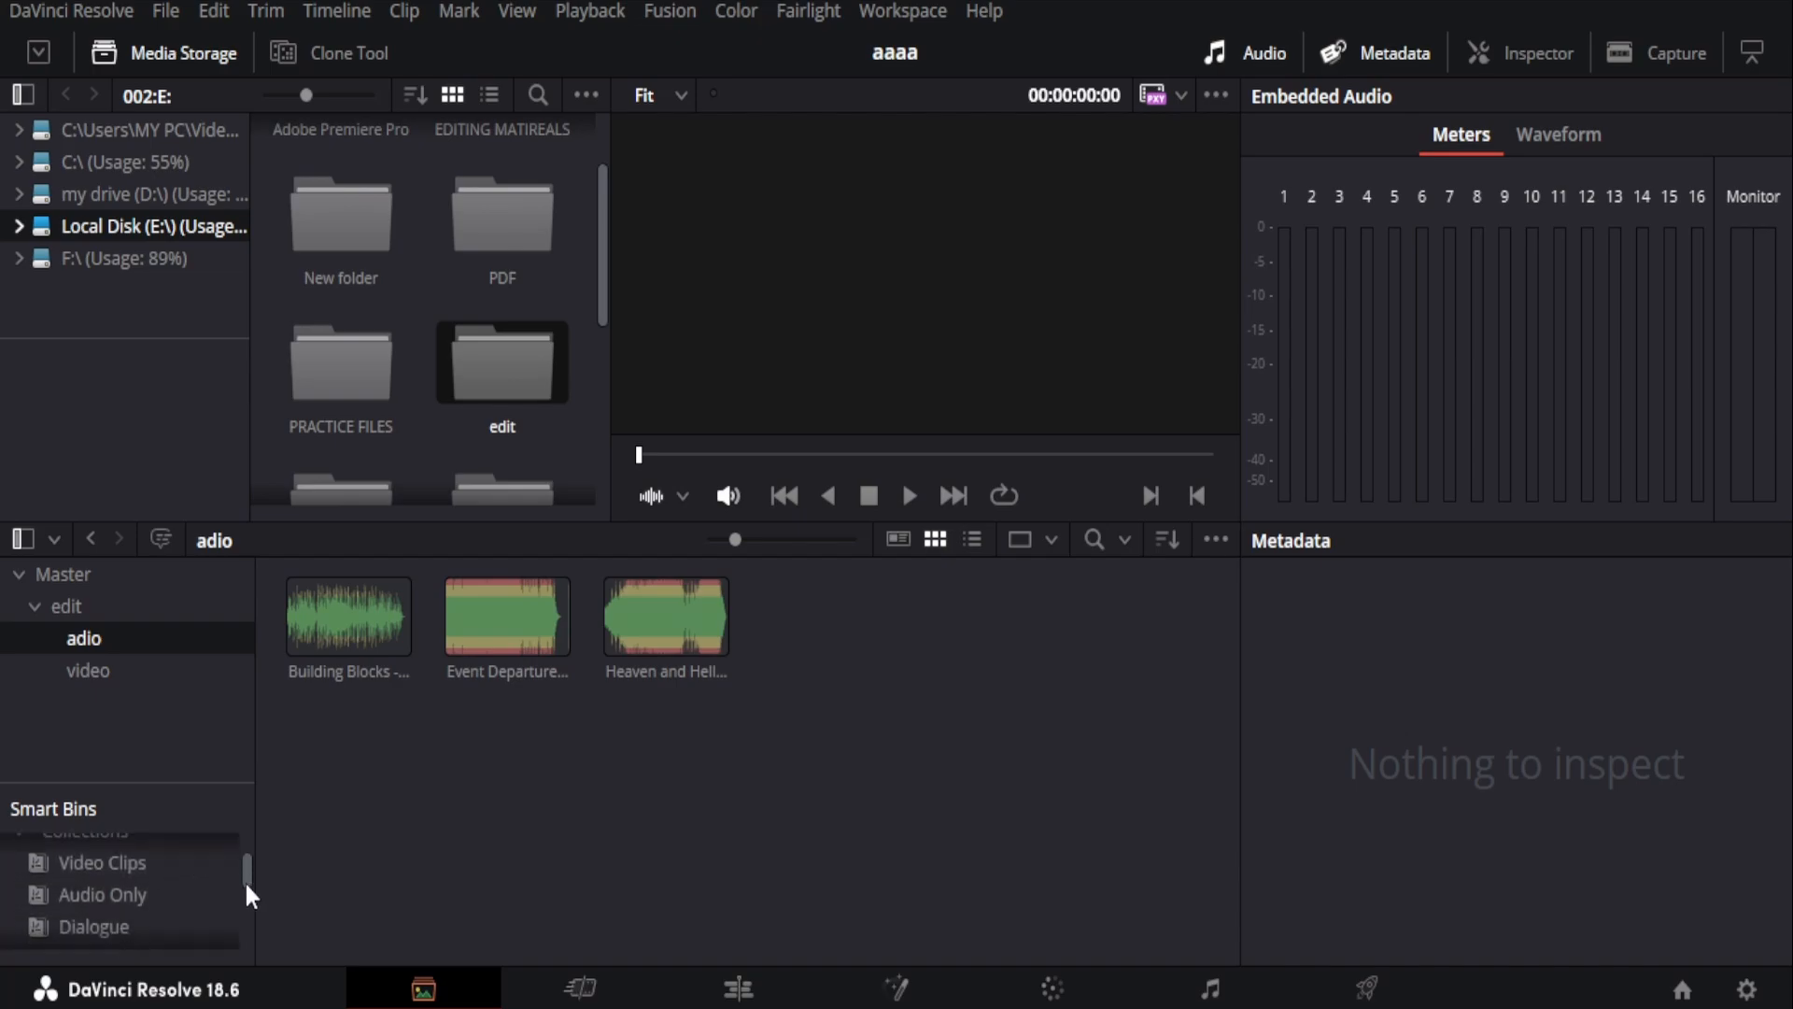
{"action": "left_click", "coordinate": [114, 862]}
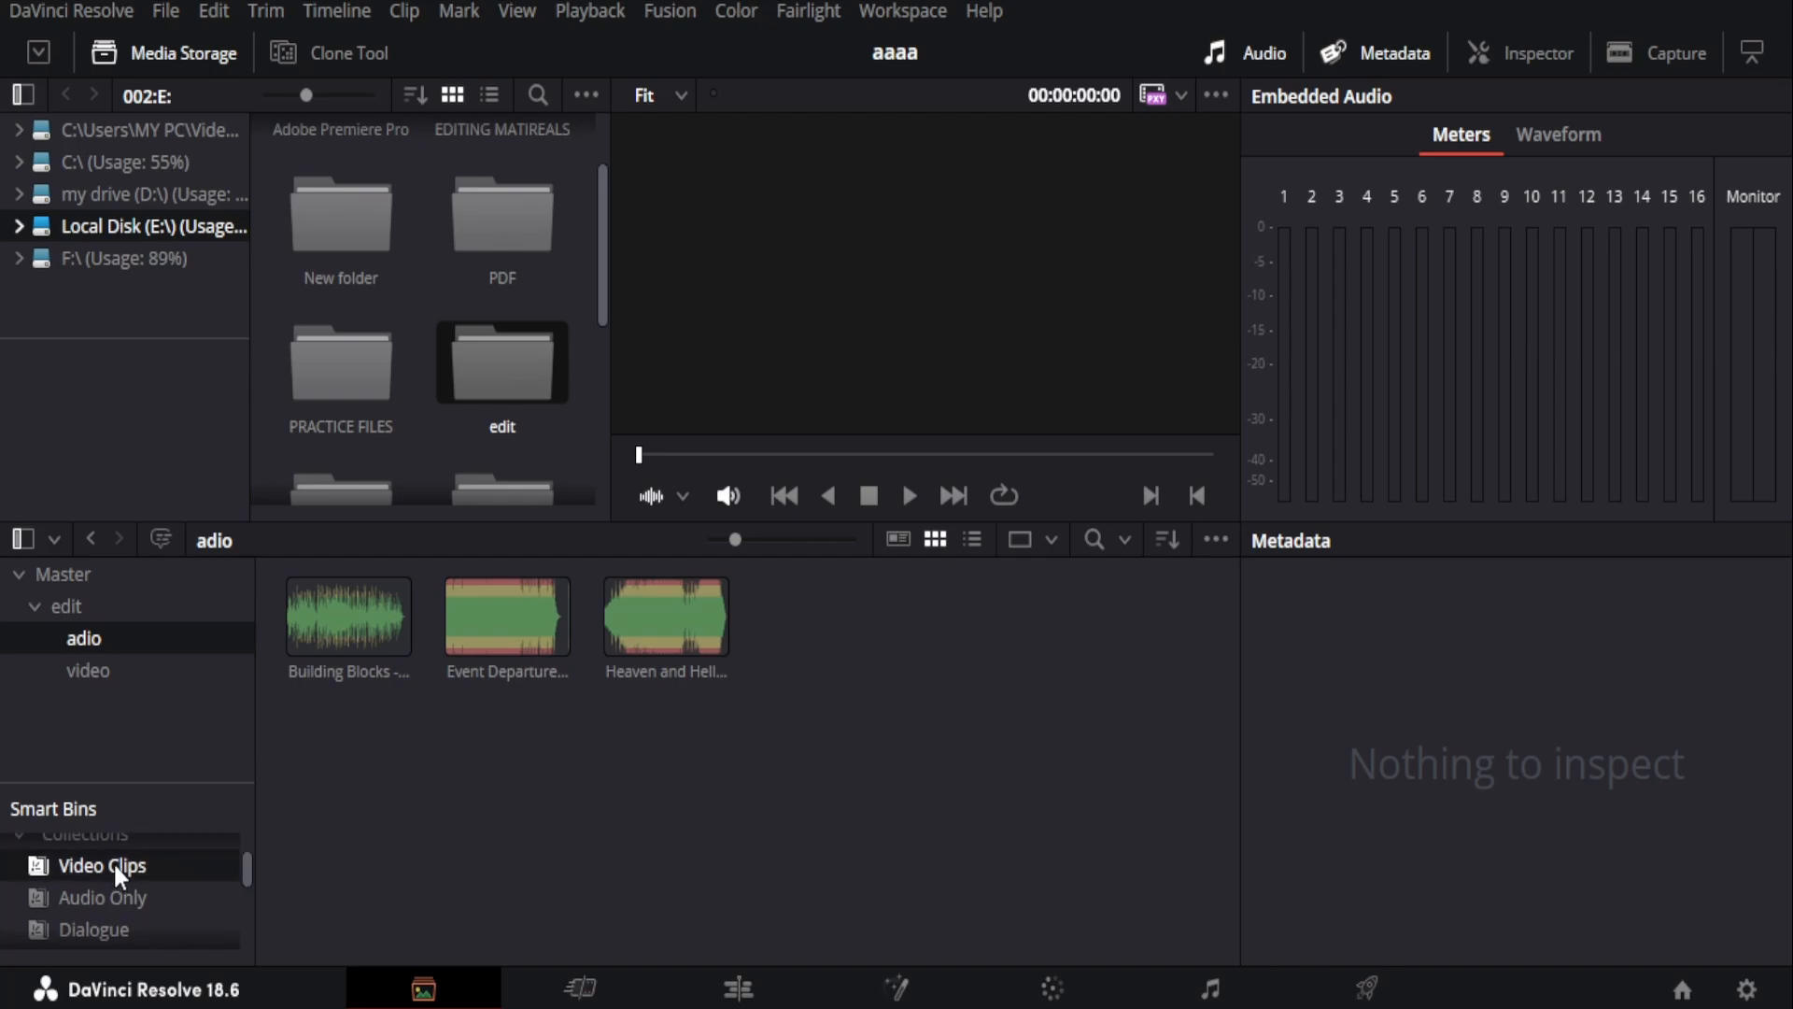
{"action": "left_click", "coordinate": [64, 895]}
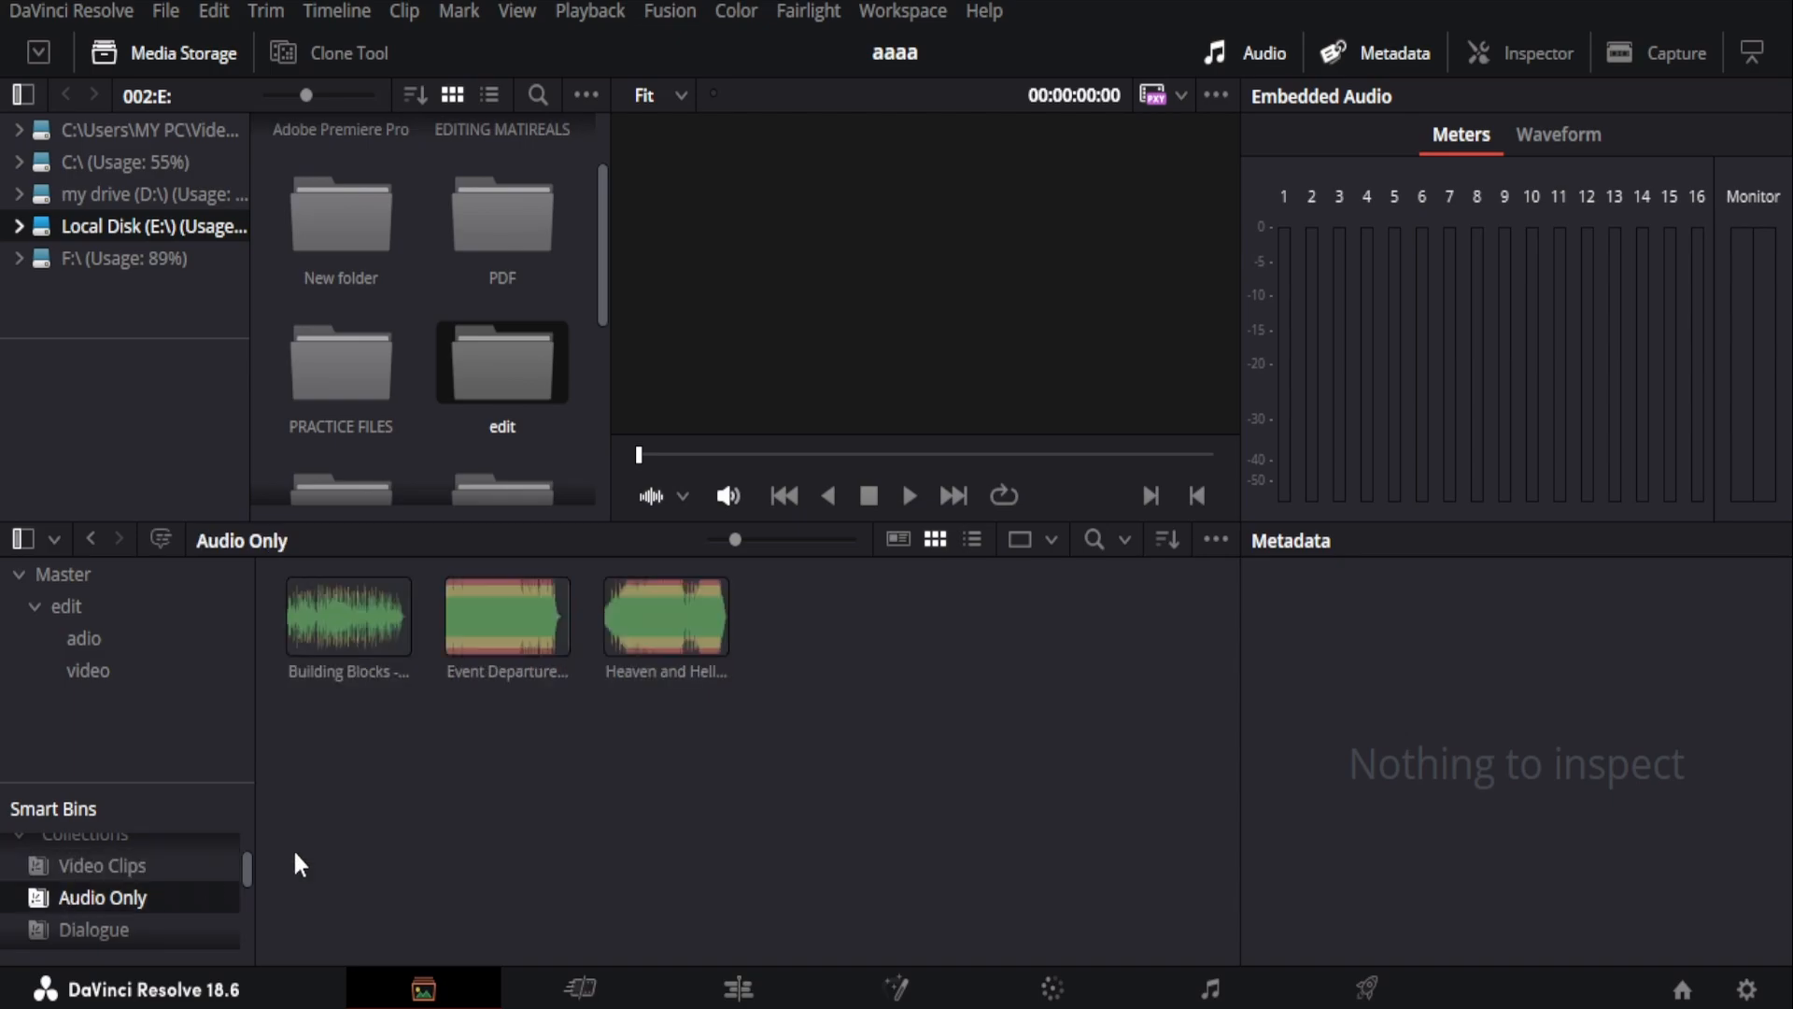
{"action": "left_click", "coordinate": [99, 924]}
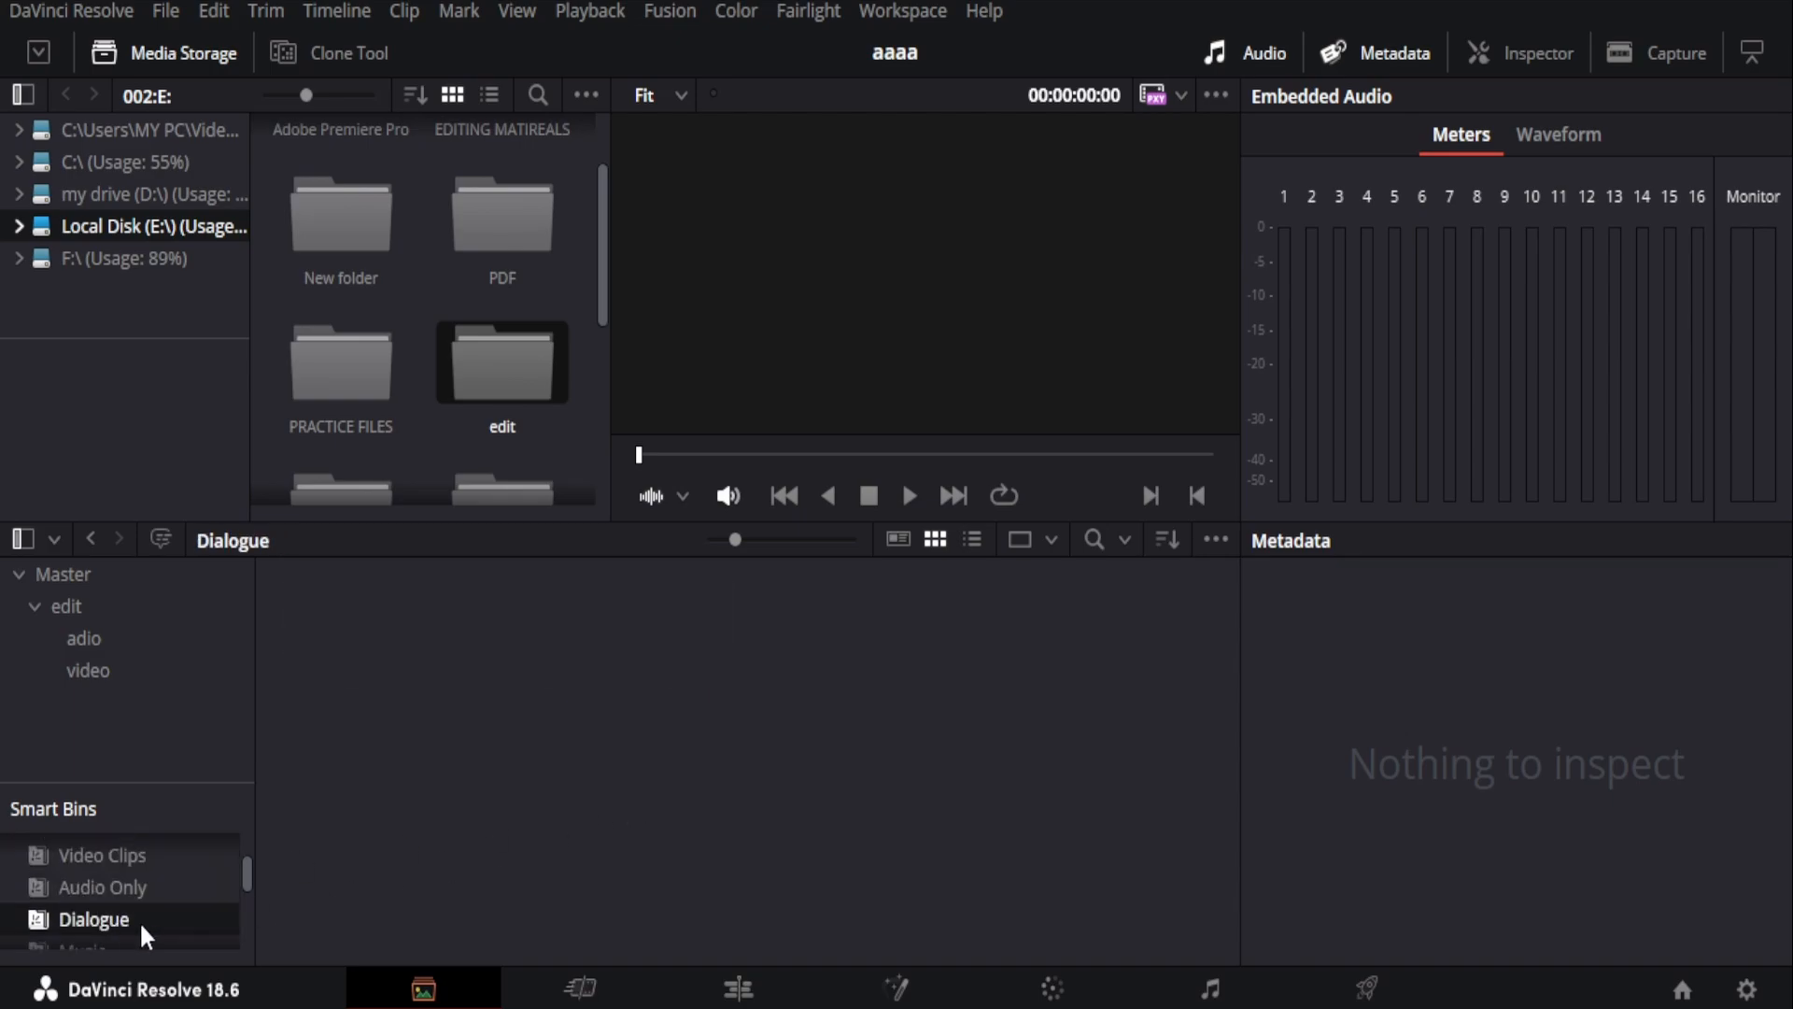
{"action": "scroll", "coordinate": [141, 924], "scroll_direction": "down", "scroll_amount": 1}
{"action": "scroll", "coordinate": [160, 894], "scroll_direction": "down", "scroll_amount": 3}
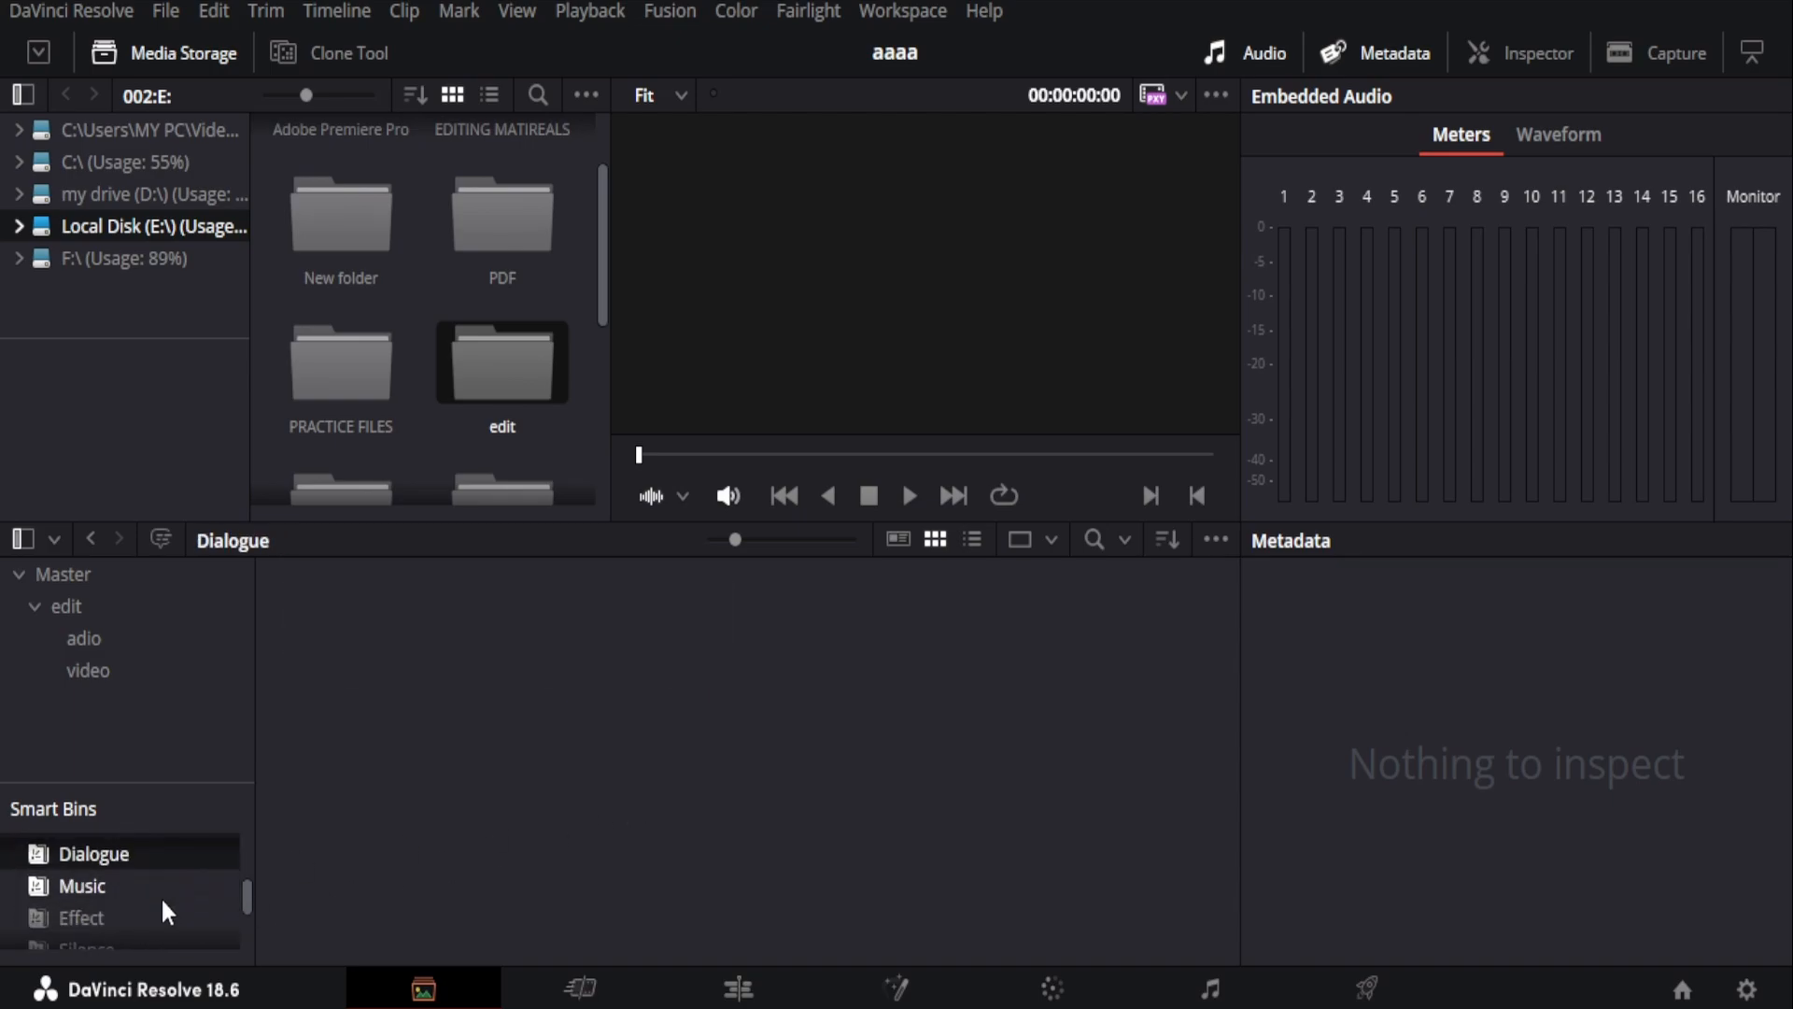
{"action": "scroll", "coordinate": [158, 895], "scroll_direction": "up", "scroll_amount": 5}
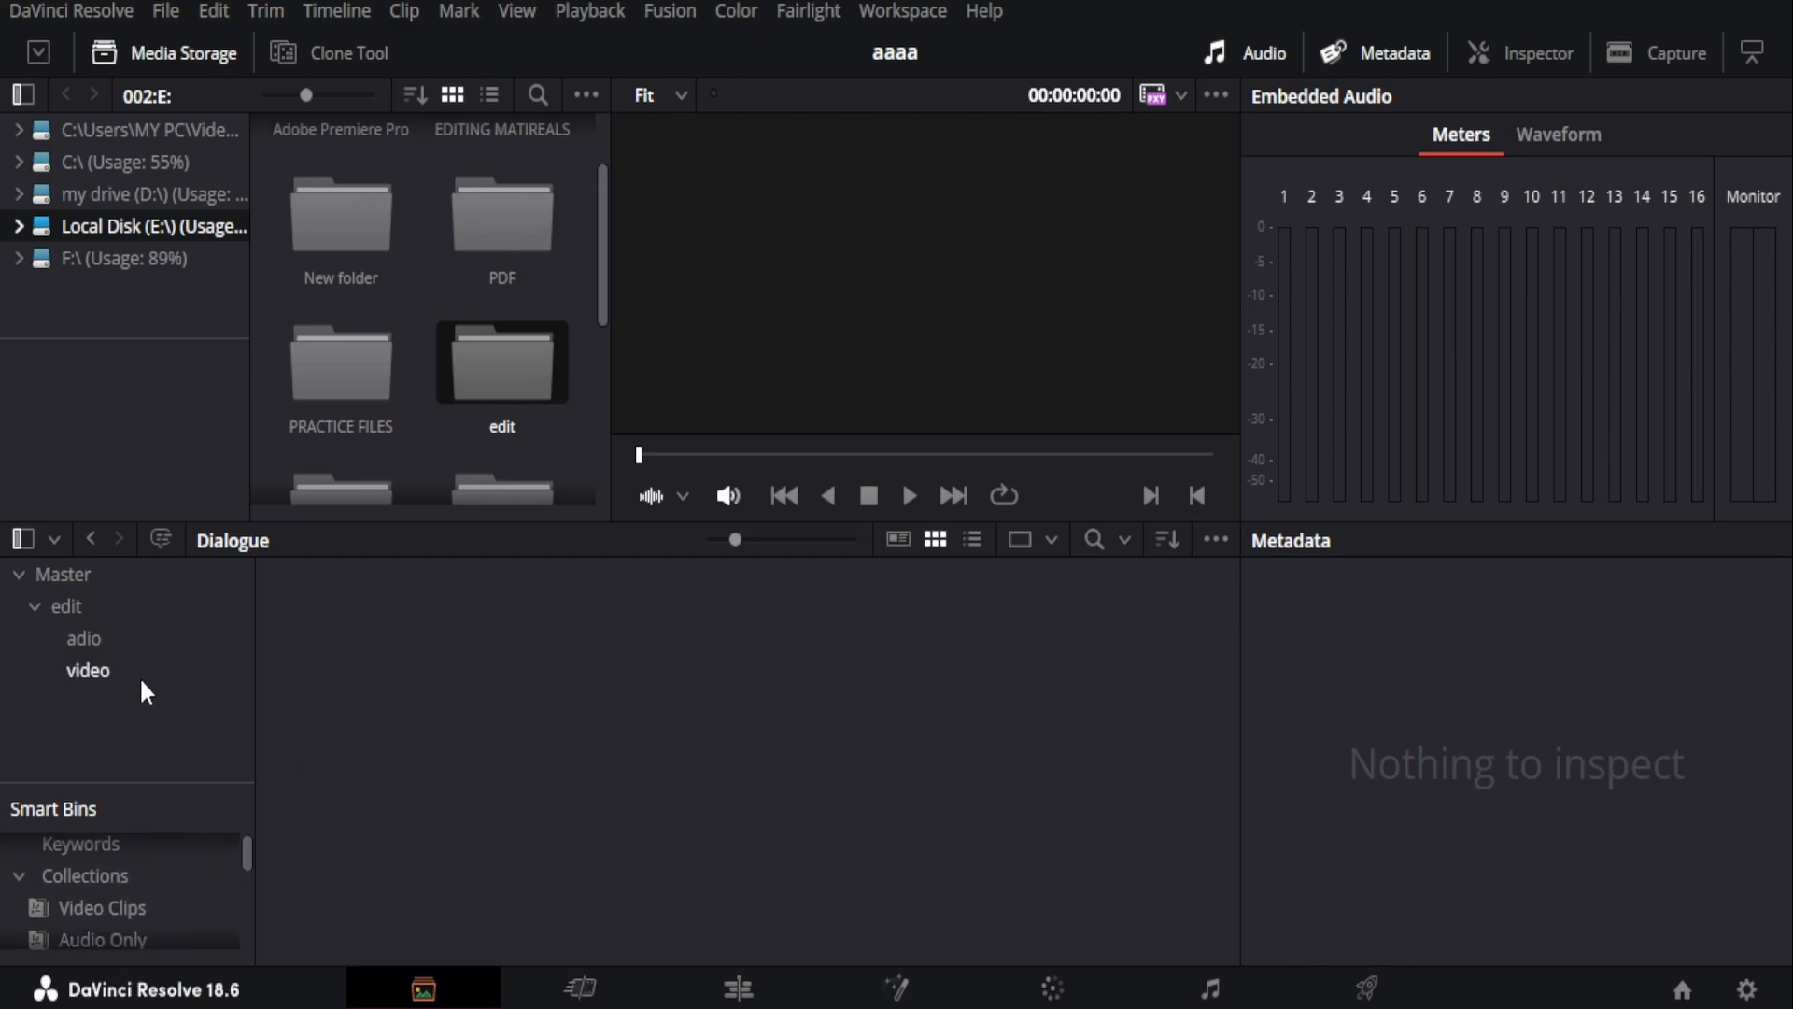
- Select the 1013716656.mp4 clip in the video bin and examine its metadata and clip details
{"action": "left_click", "coordinate": [92, 670]}
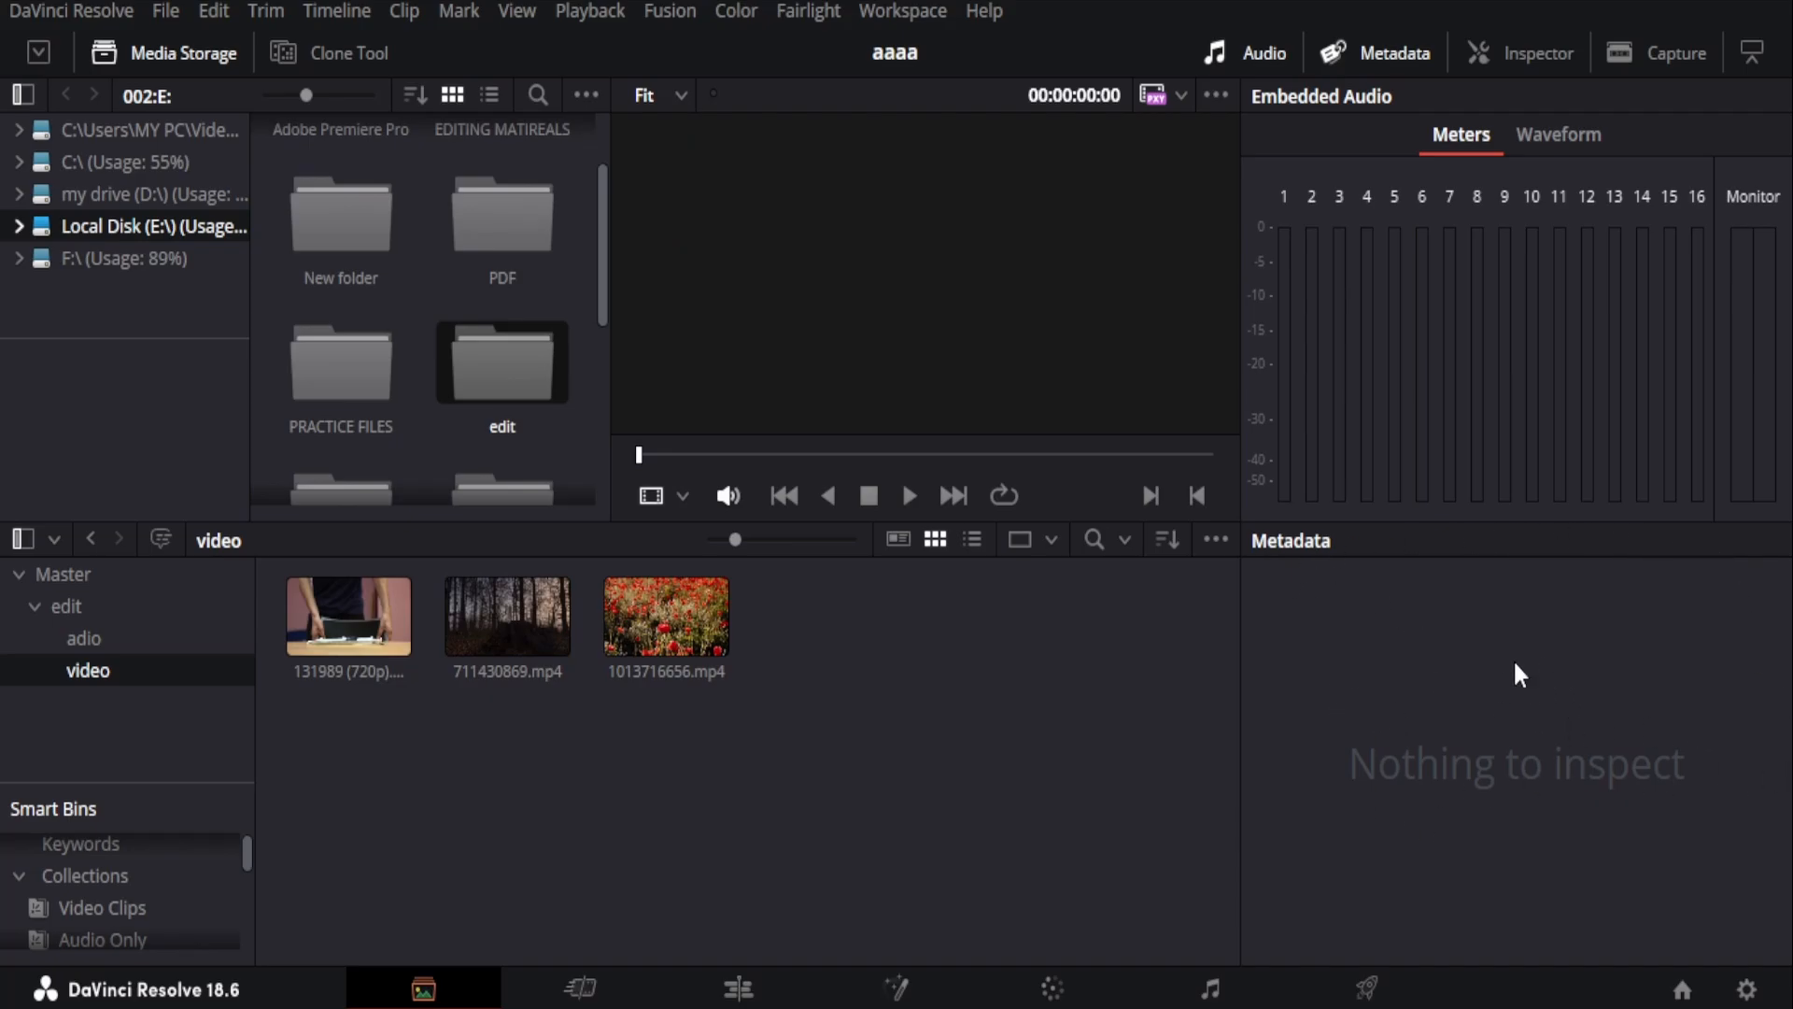
{"action": "left_click", "coordinate": [681, 625]}
{"action": "scroll", "coordinate": [1605, 810], "scroll_direction": "down", "scroll_amount": 5}
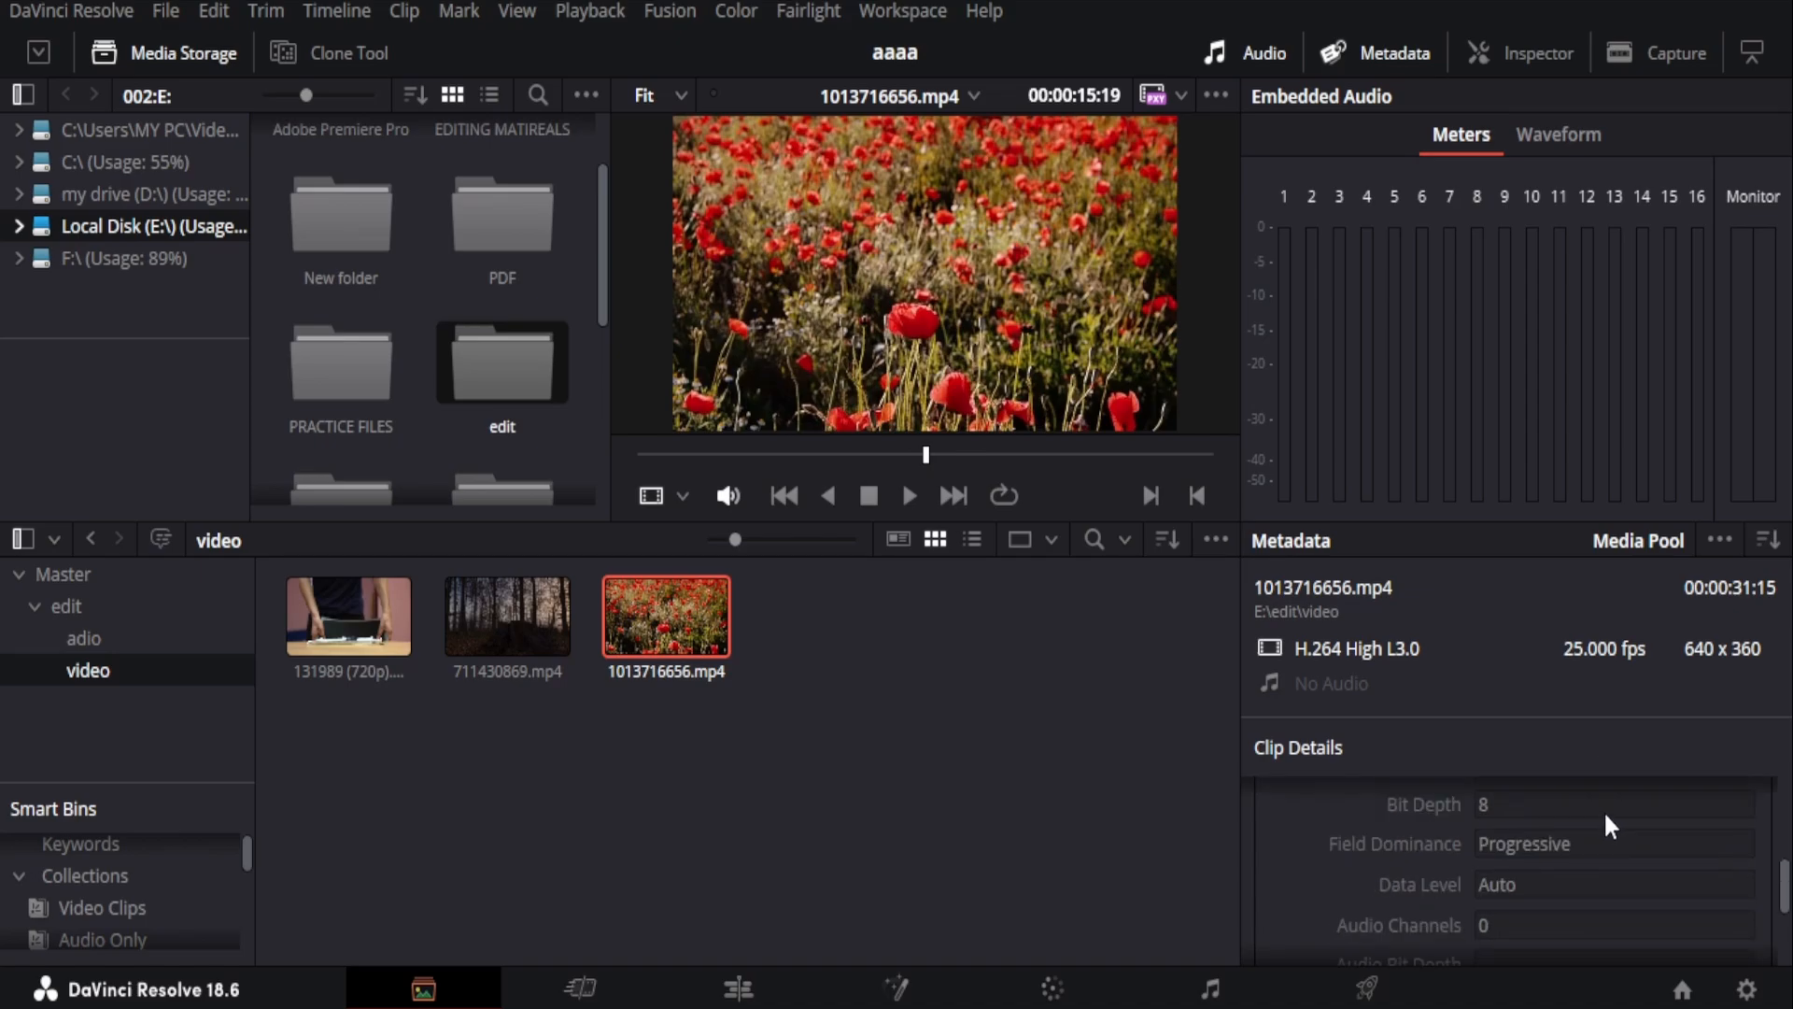
{"action": "scroll", "coordinate": [1614, 797], "scroll_direction": "up", "scroll_amount": 3}
{"action": "scroll", "coordinate": [1614, 789], "scroll_direction": "down", "scroll_amount": 2}
{"action": "scroll", "coordinate": [1613, 788], "scroll_direction": "up", "scroll_amount": 4}
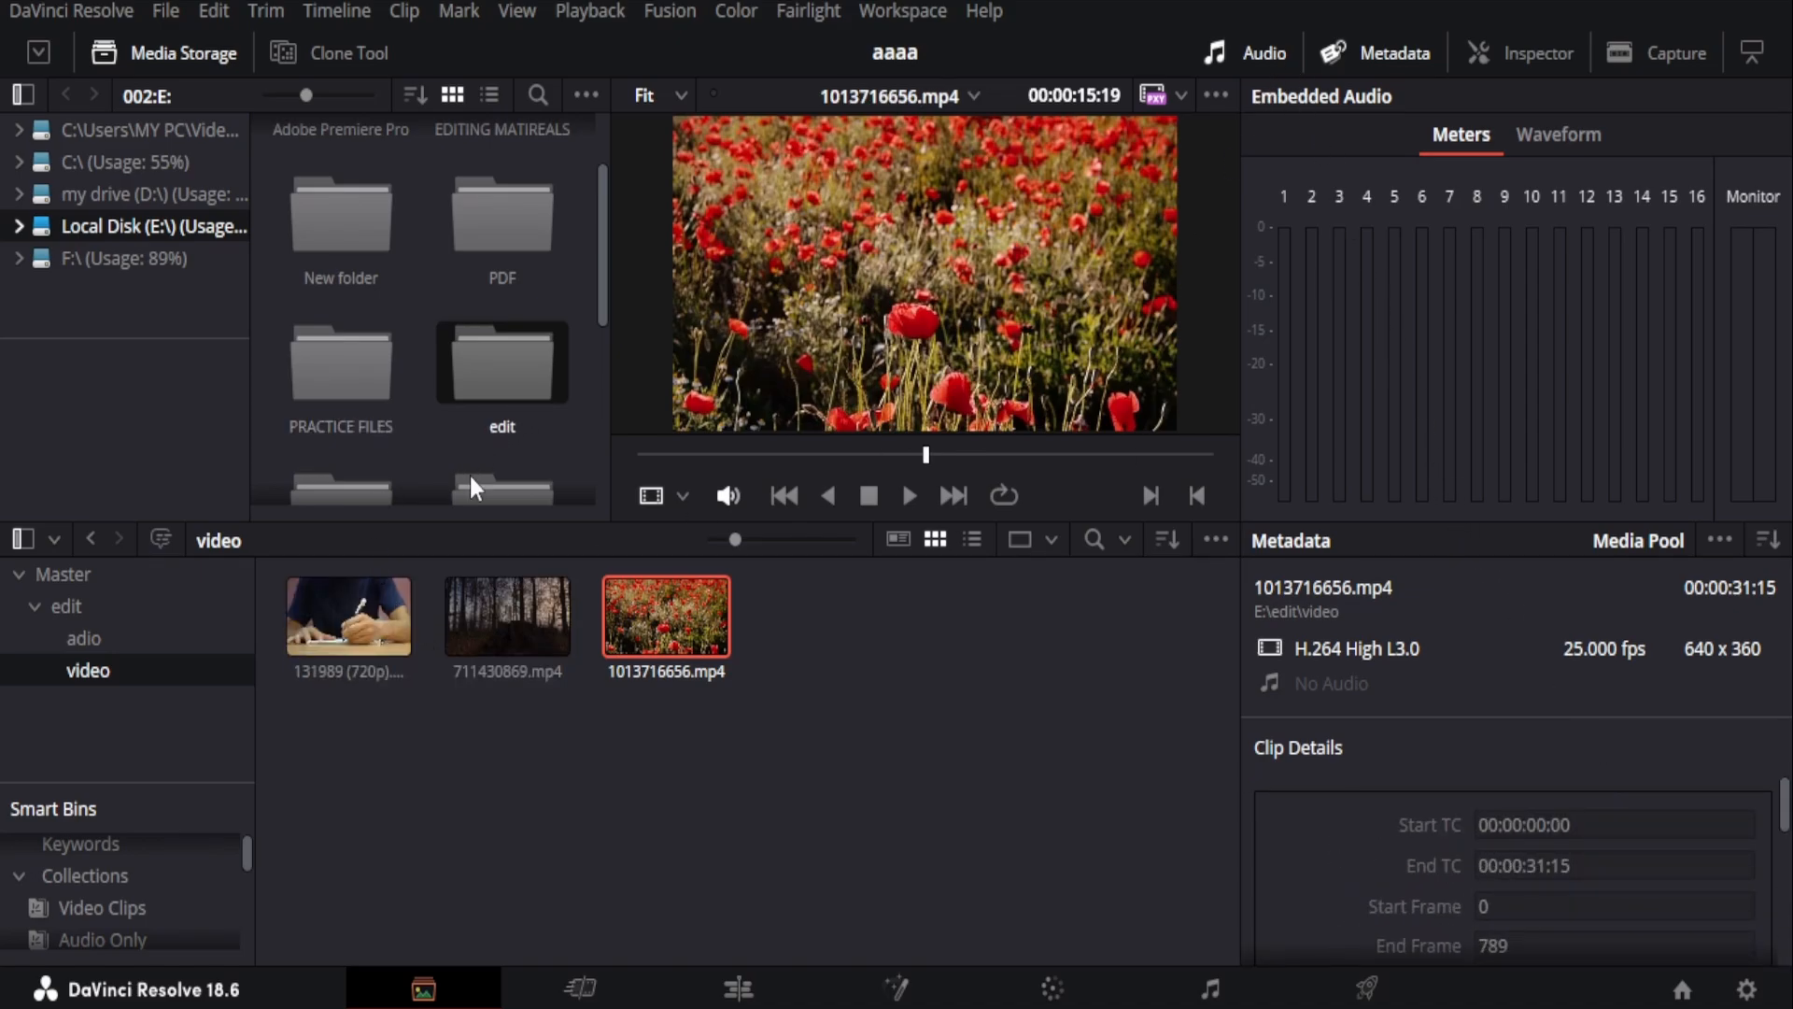
- Select the Heaven and Hell track in the adio bin and examine its waveform, audio levels and metadata
{"action": "left_click", "coordinate": [142, 645]}
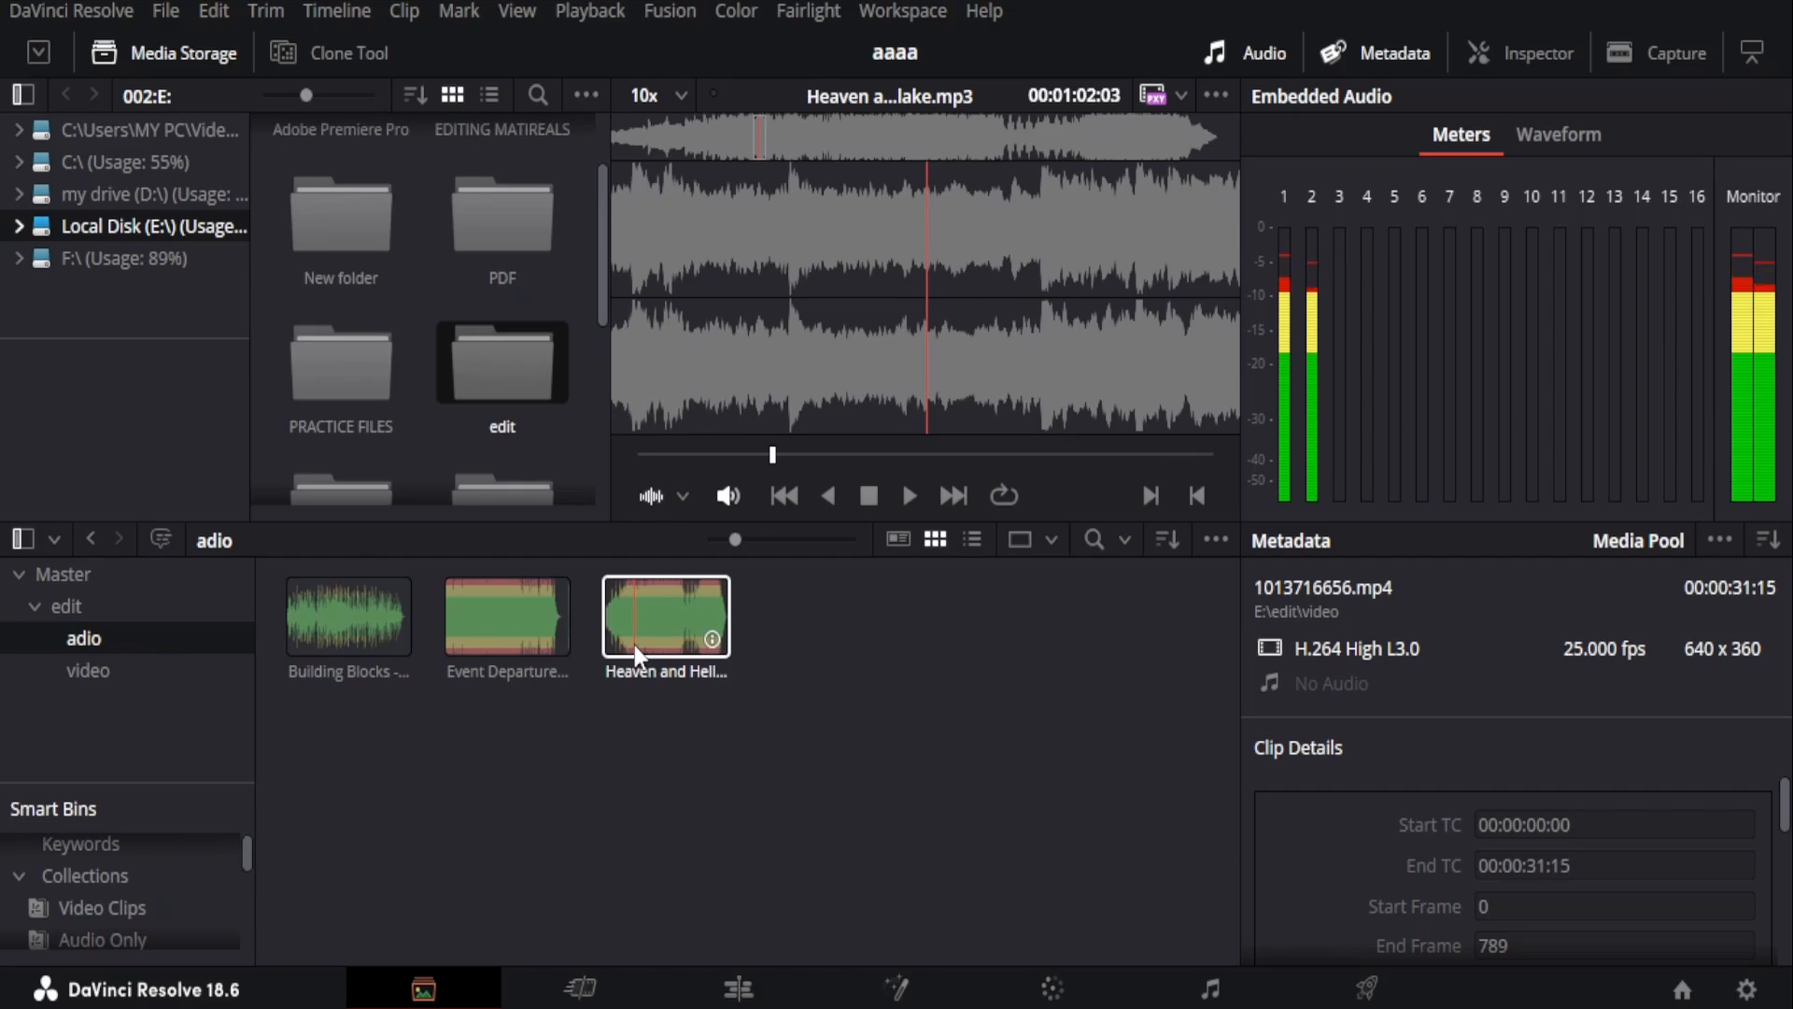
{"action": "left_click", "coordinate": [633, 646]}
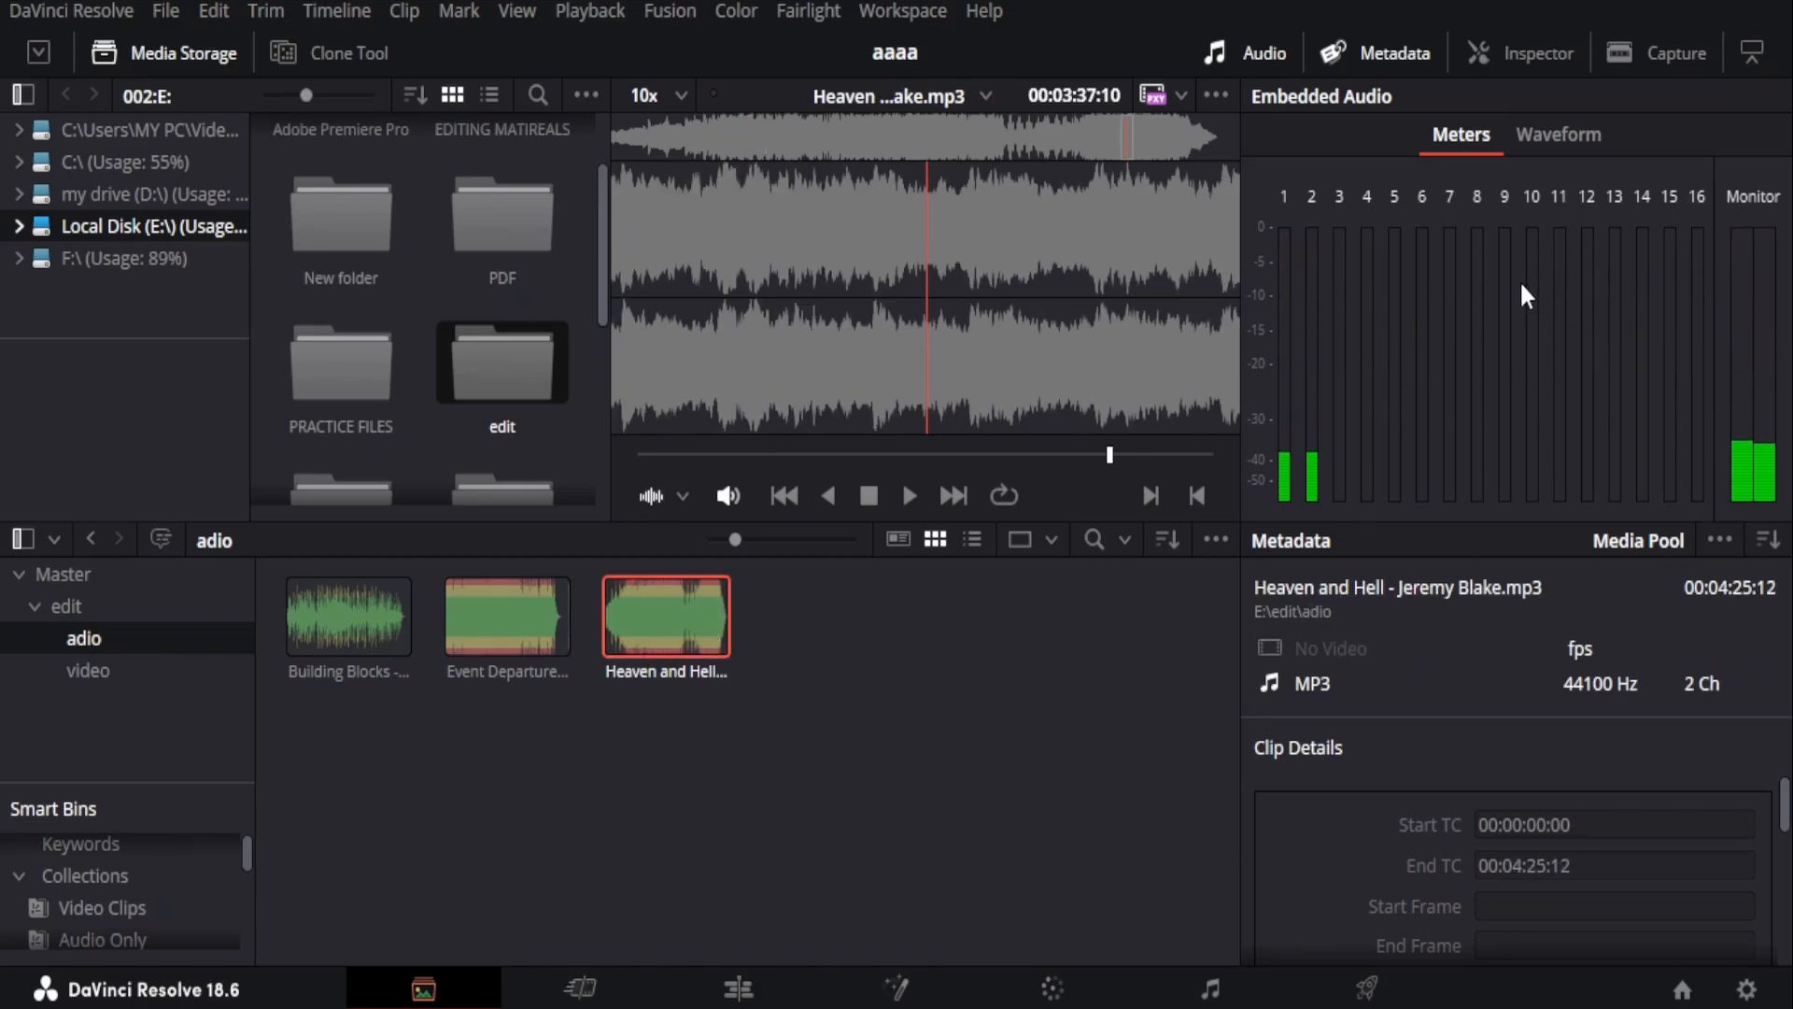
{"action": "left_click", "coordinate": [1406, 47]}
{"action": "left_click", "coordinate": [1407, 45]}
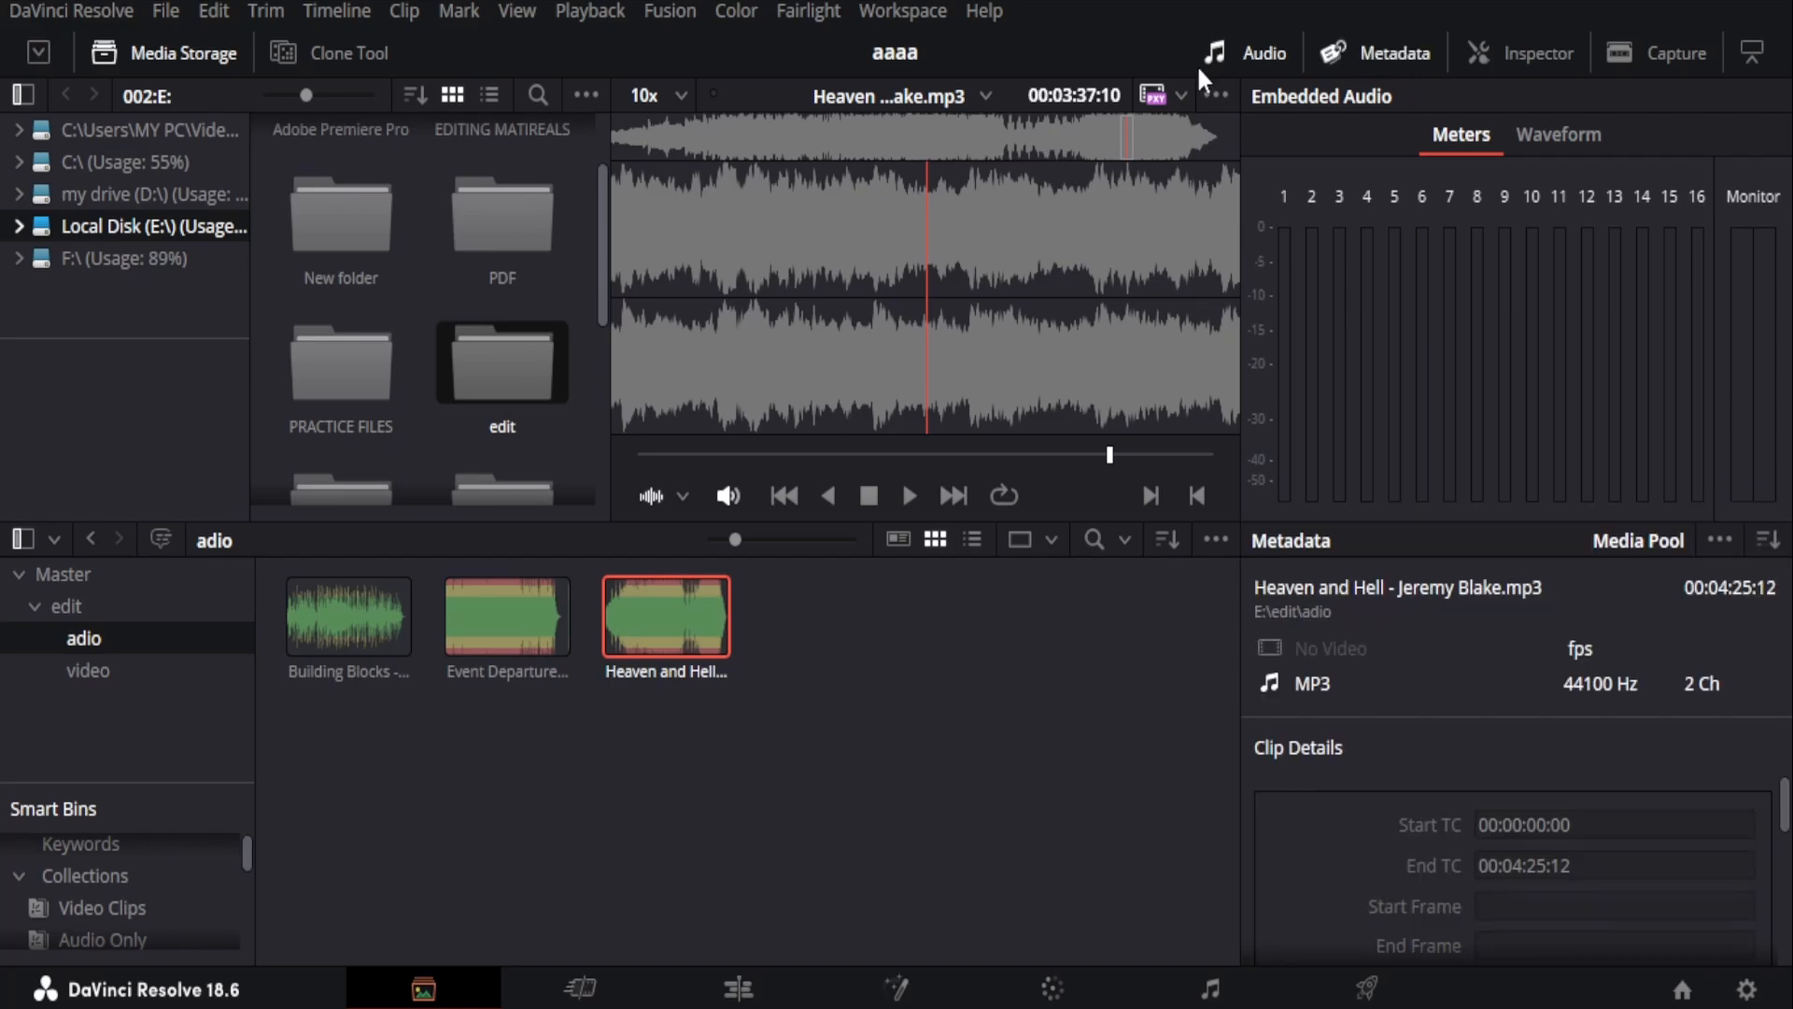
- Hide the embedded audio meters, leaving the clip metadata displayed
{"action": "left_click", "coordinate": [1268, 51]}
{"action": "left_click", "coordinate": [1268, 51]}
{"action": "left_click", "coordinate": [1269, 52]}
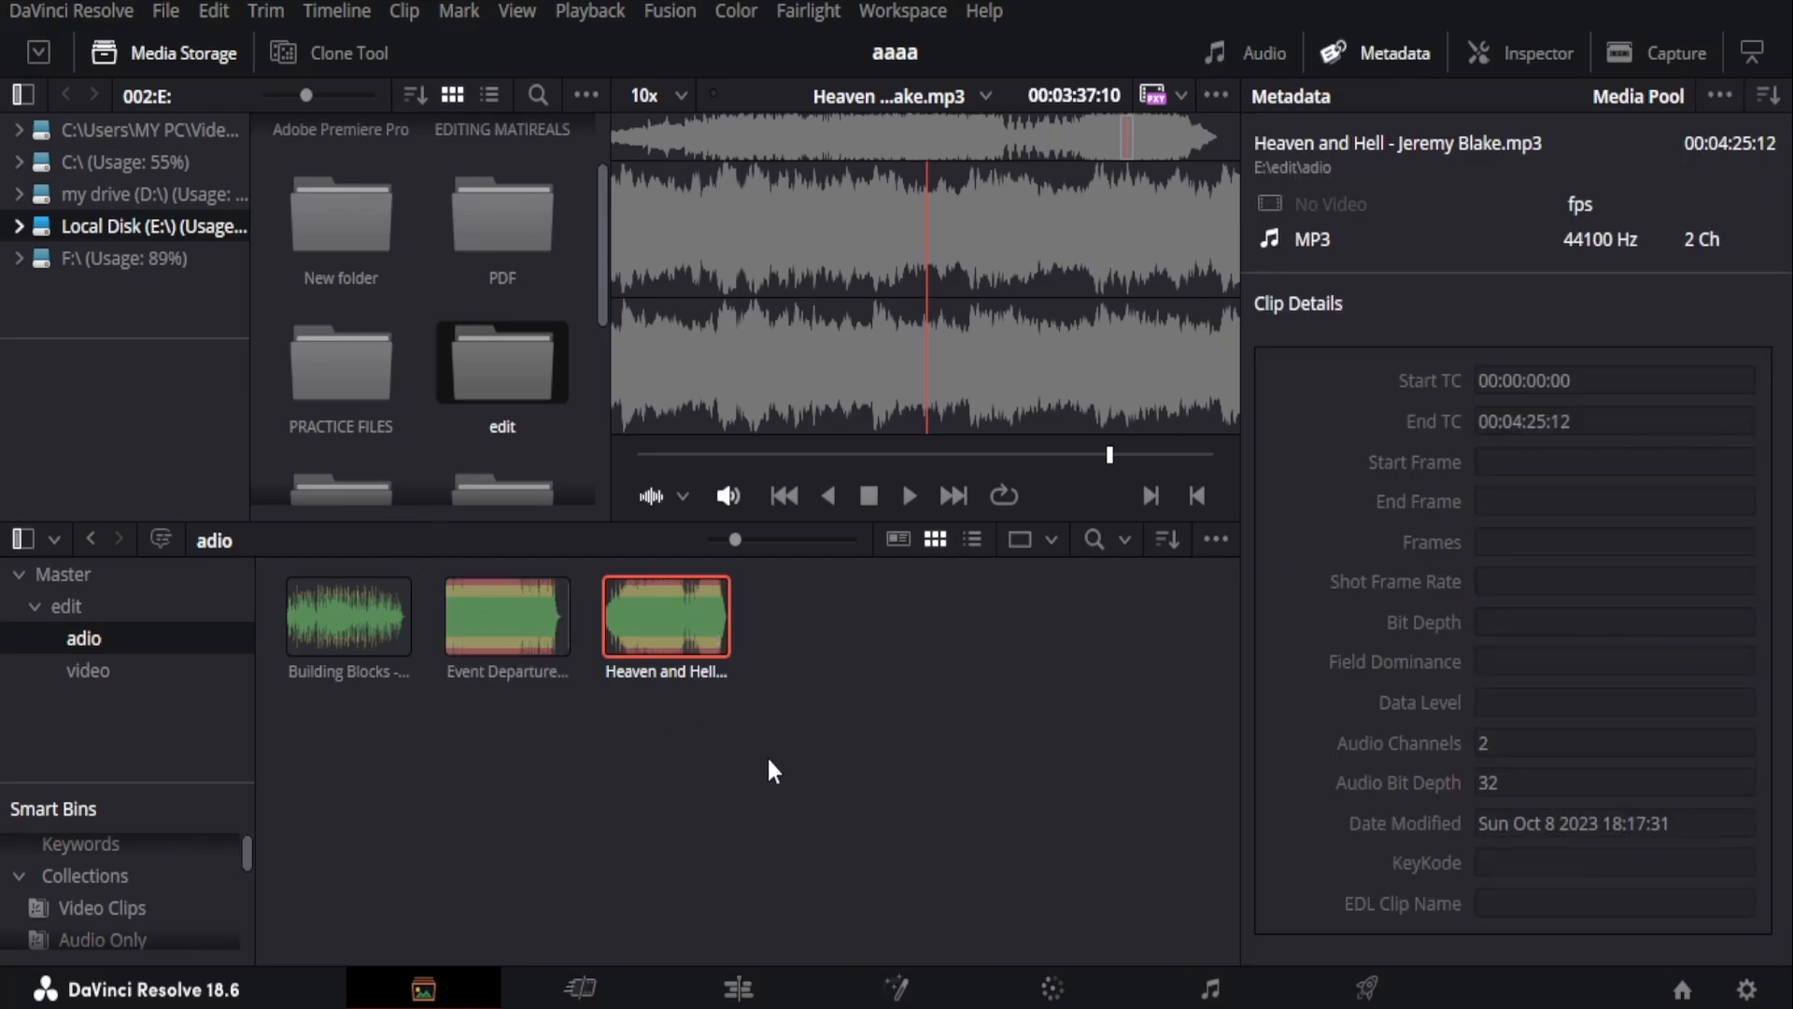
- Switch to the Cut page and view the media in the edit folder's video and adio bins
{"action": "left_click", "coordinate": [584, 988]}
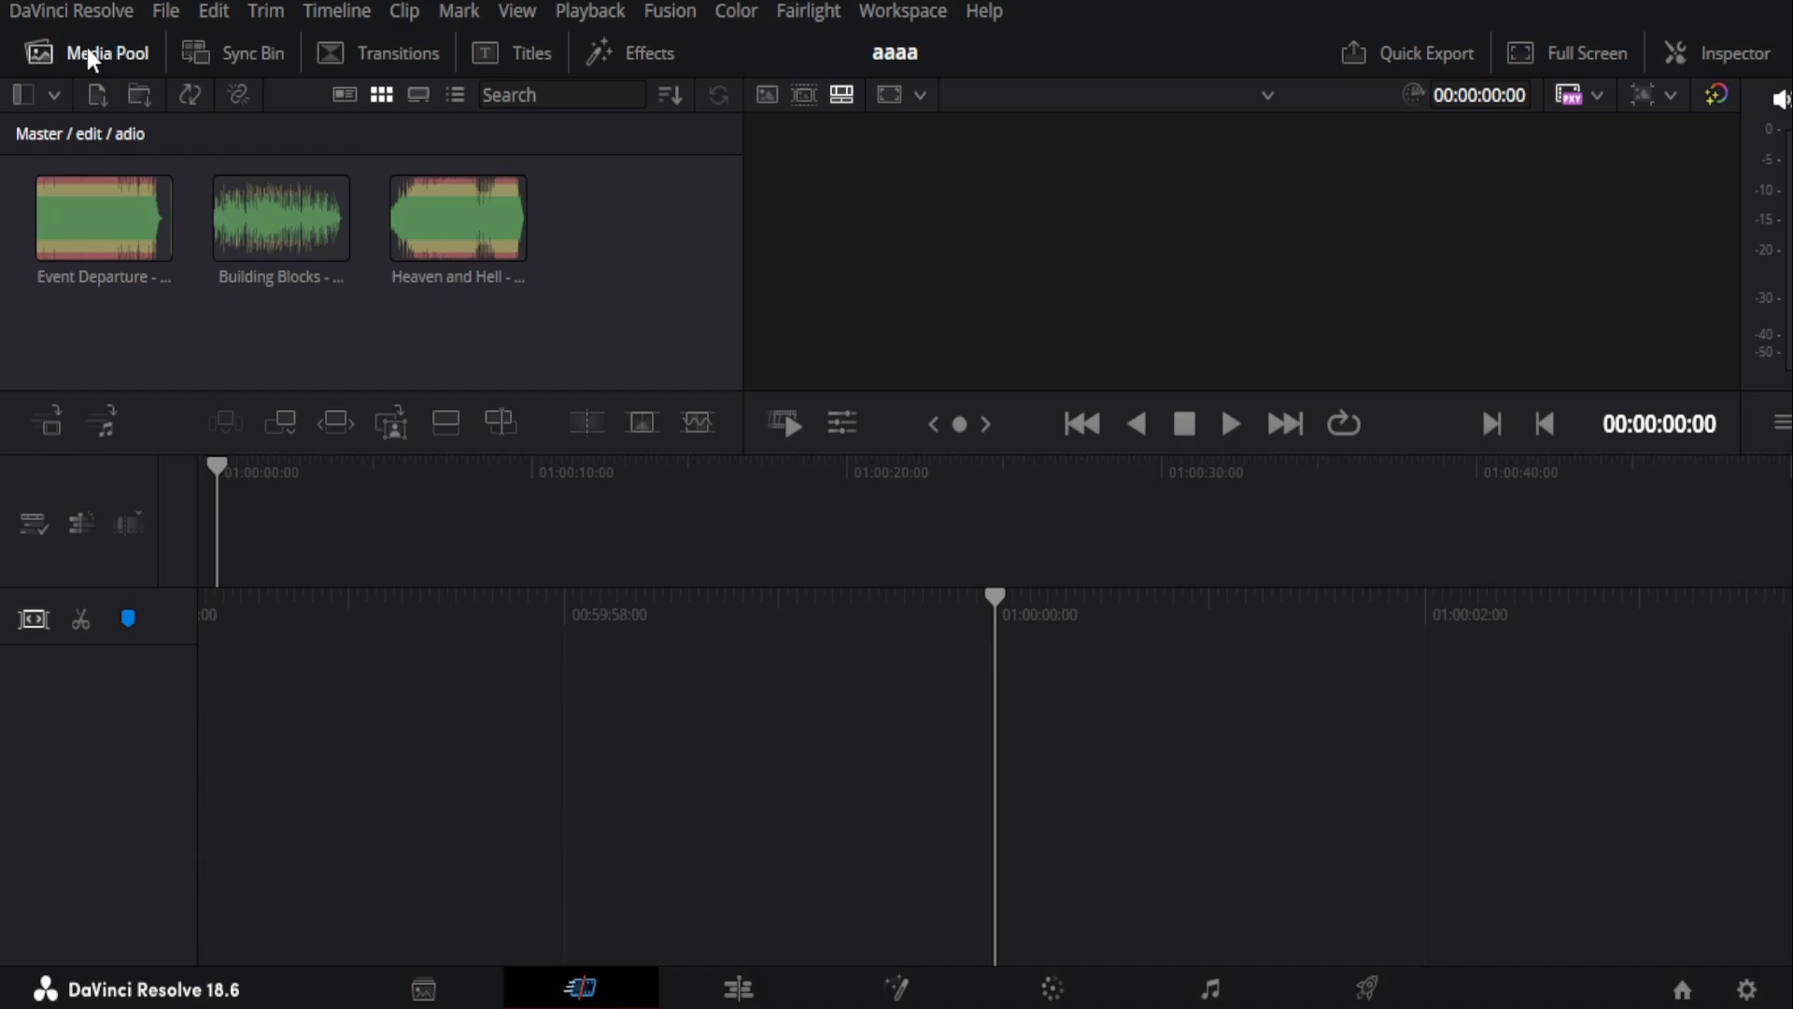
{"action": "left_click", "coordinate": [40, 137]}
{"action": "double_click", "coordinate": [80, 229]}
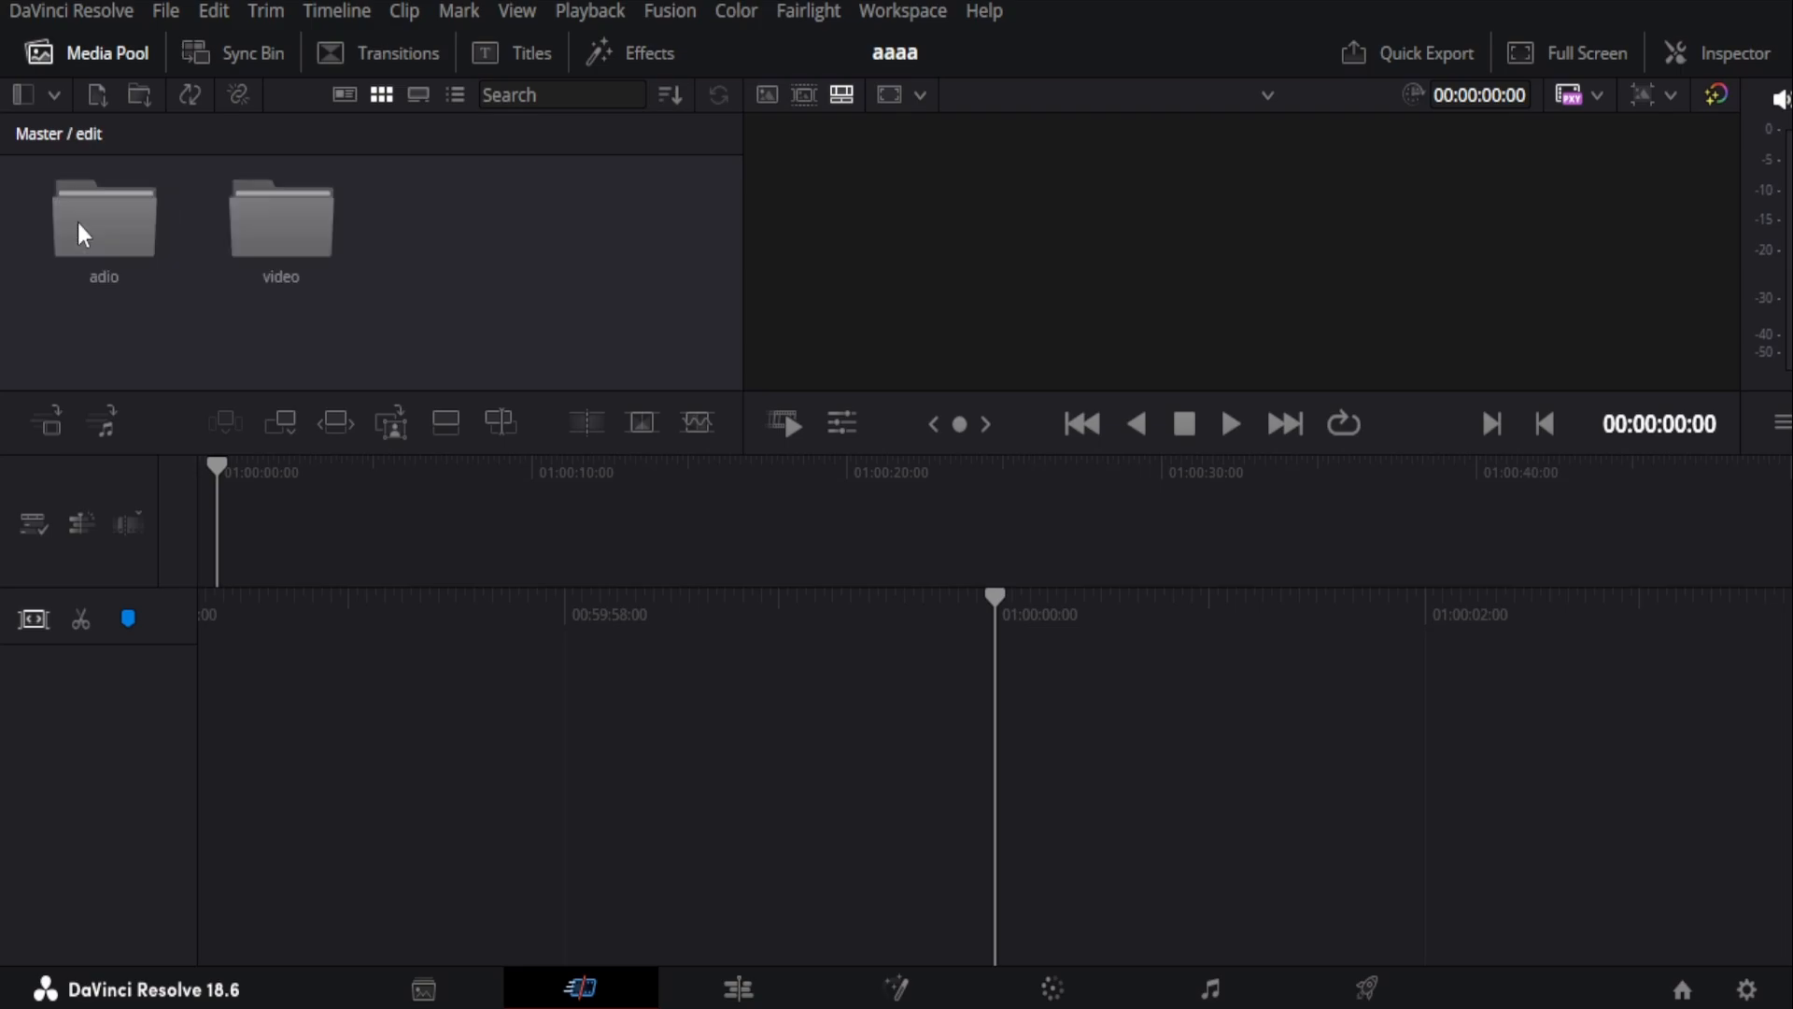
{"action": "double_click", "coordinate": [291, 253]}
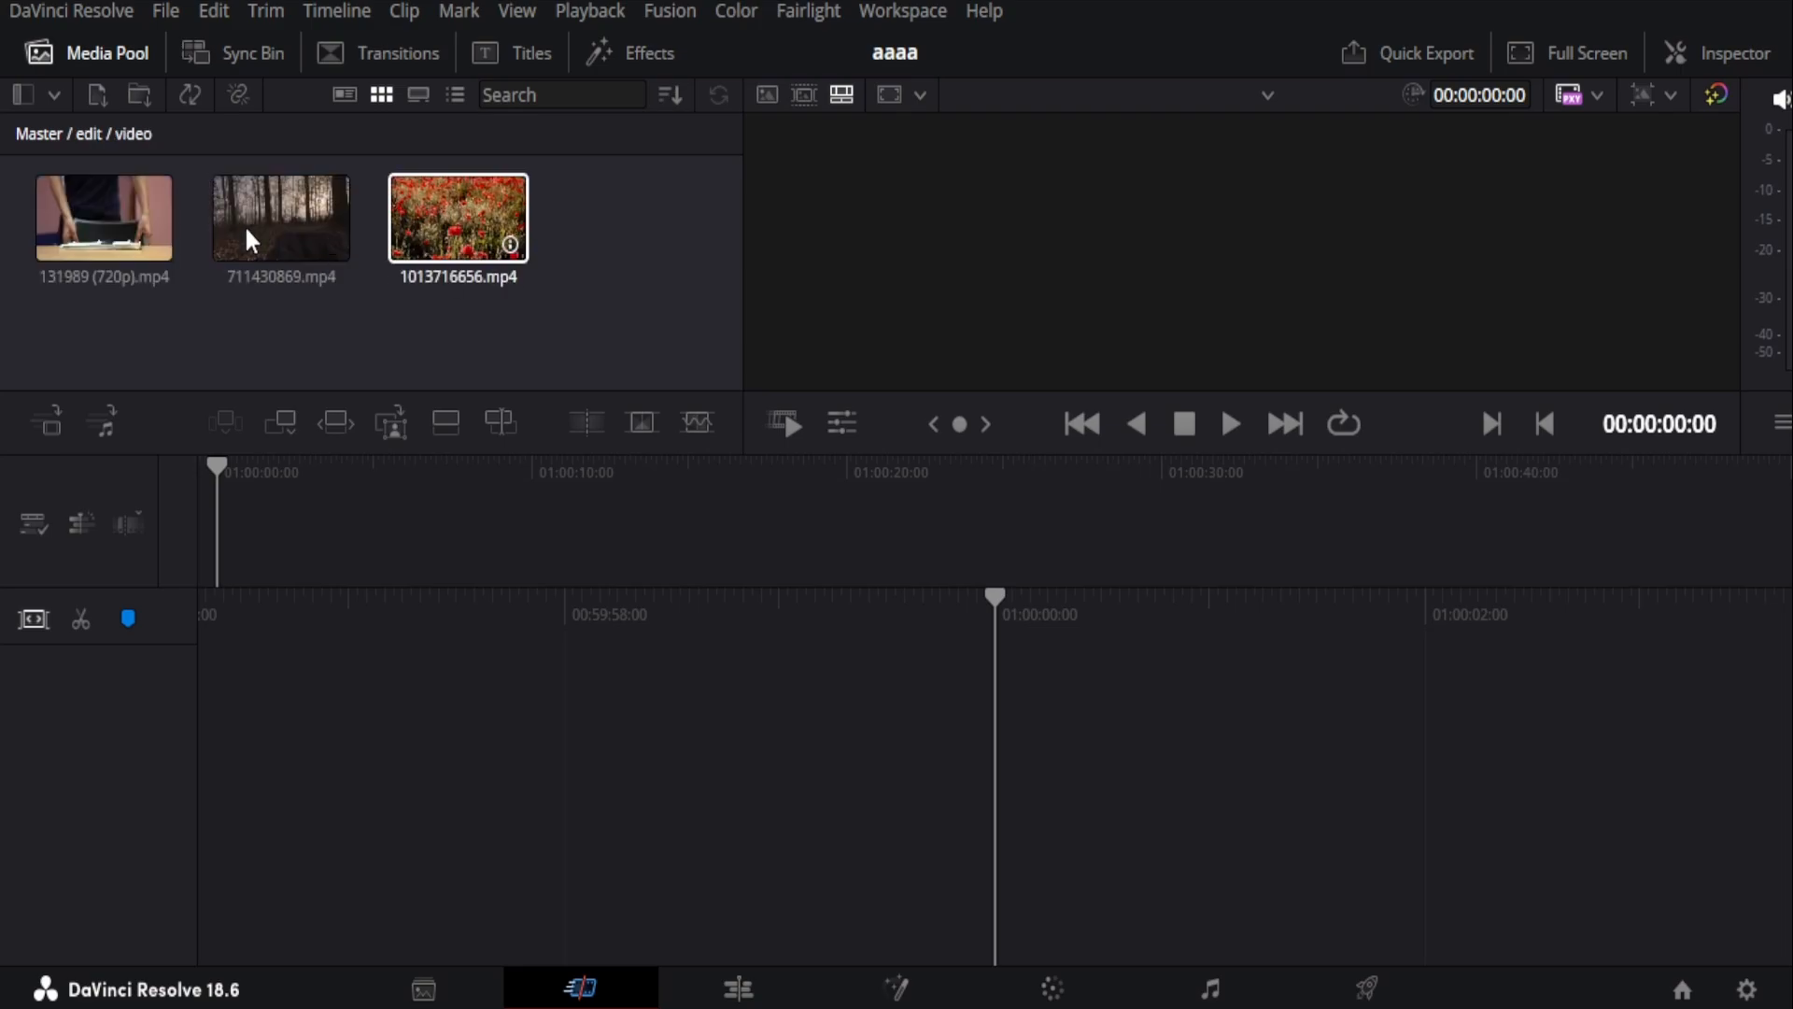
{"action": "left_click", "coordinate": [86, 134]}
{"action": "double_click", "coordinate": [108, 244]}
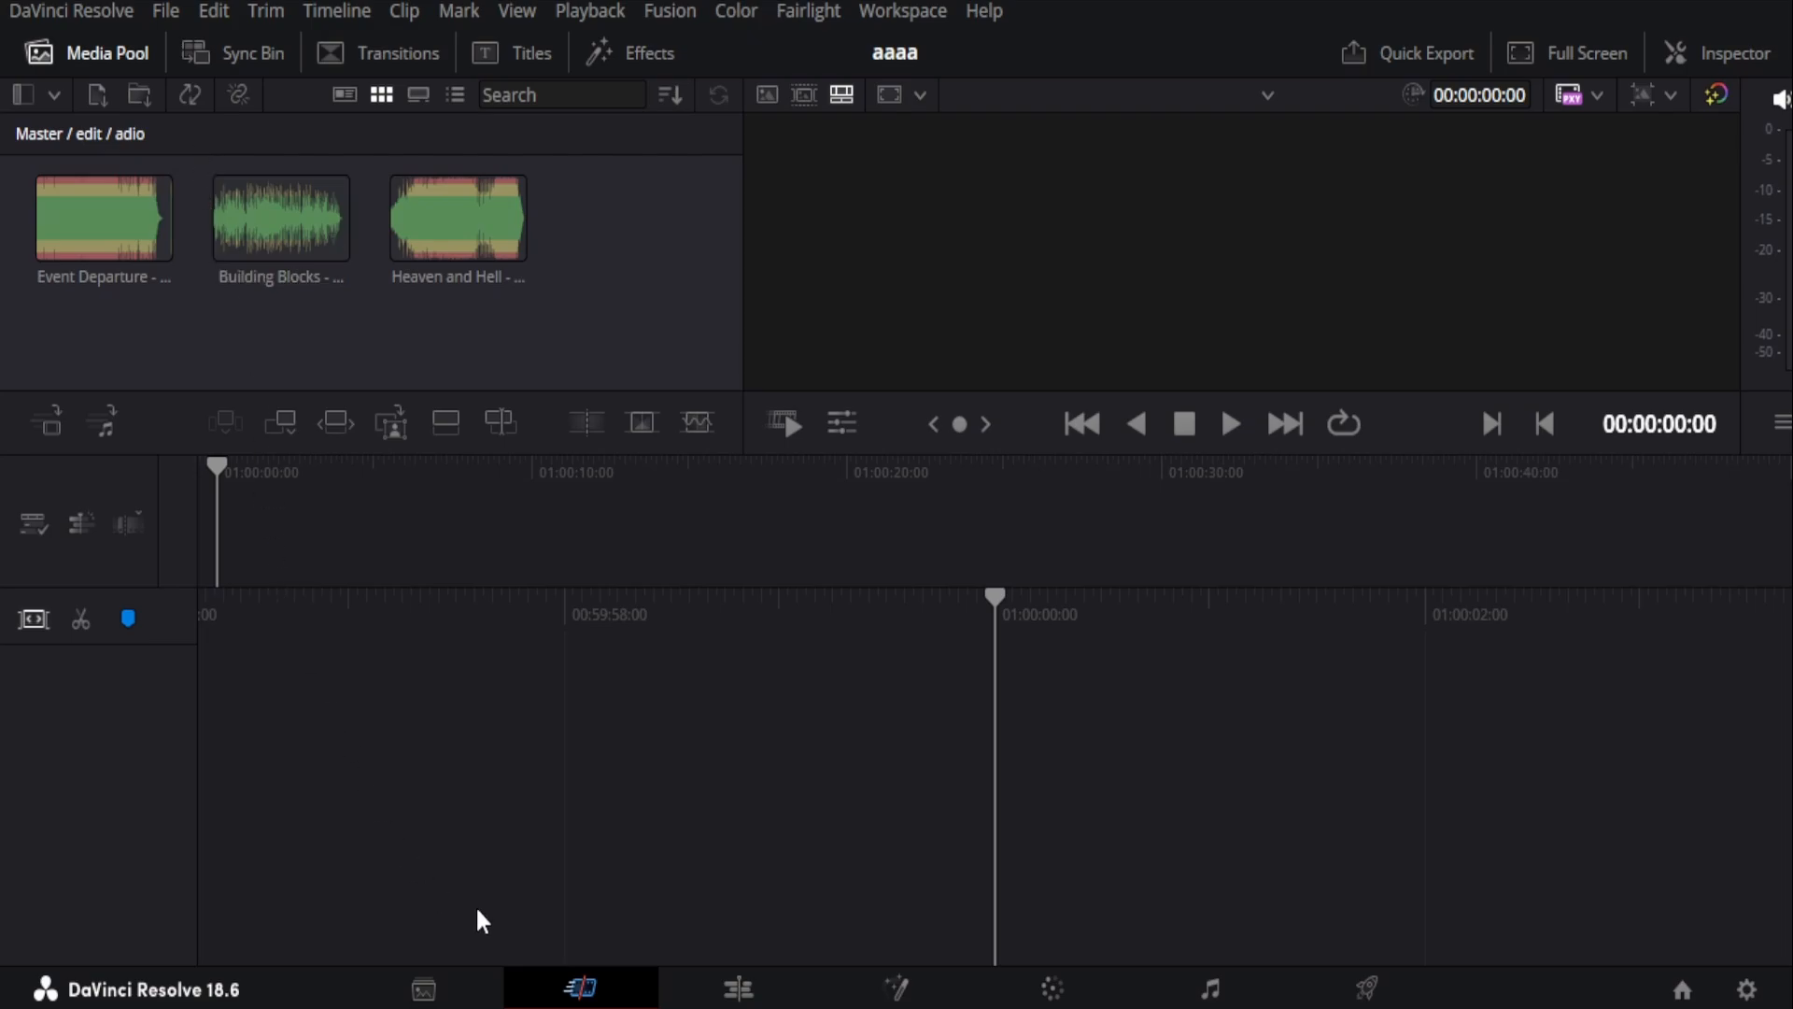
- Switch to the Edit page and open the video bin inside the edit bin
{"action": "left_click", "coordinate": [737, 994]}
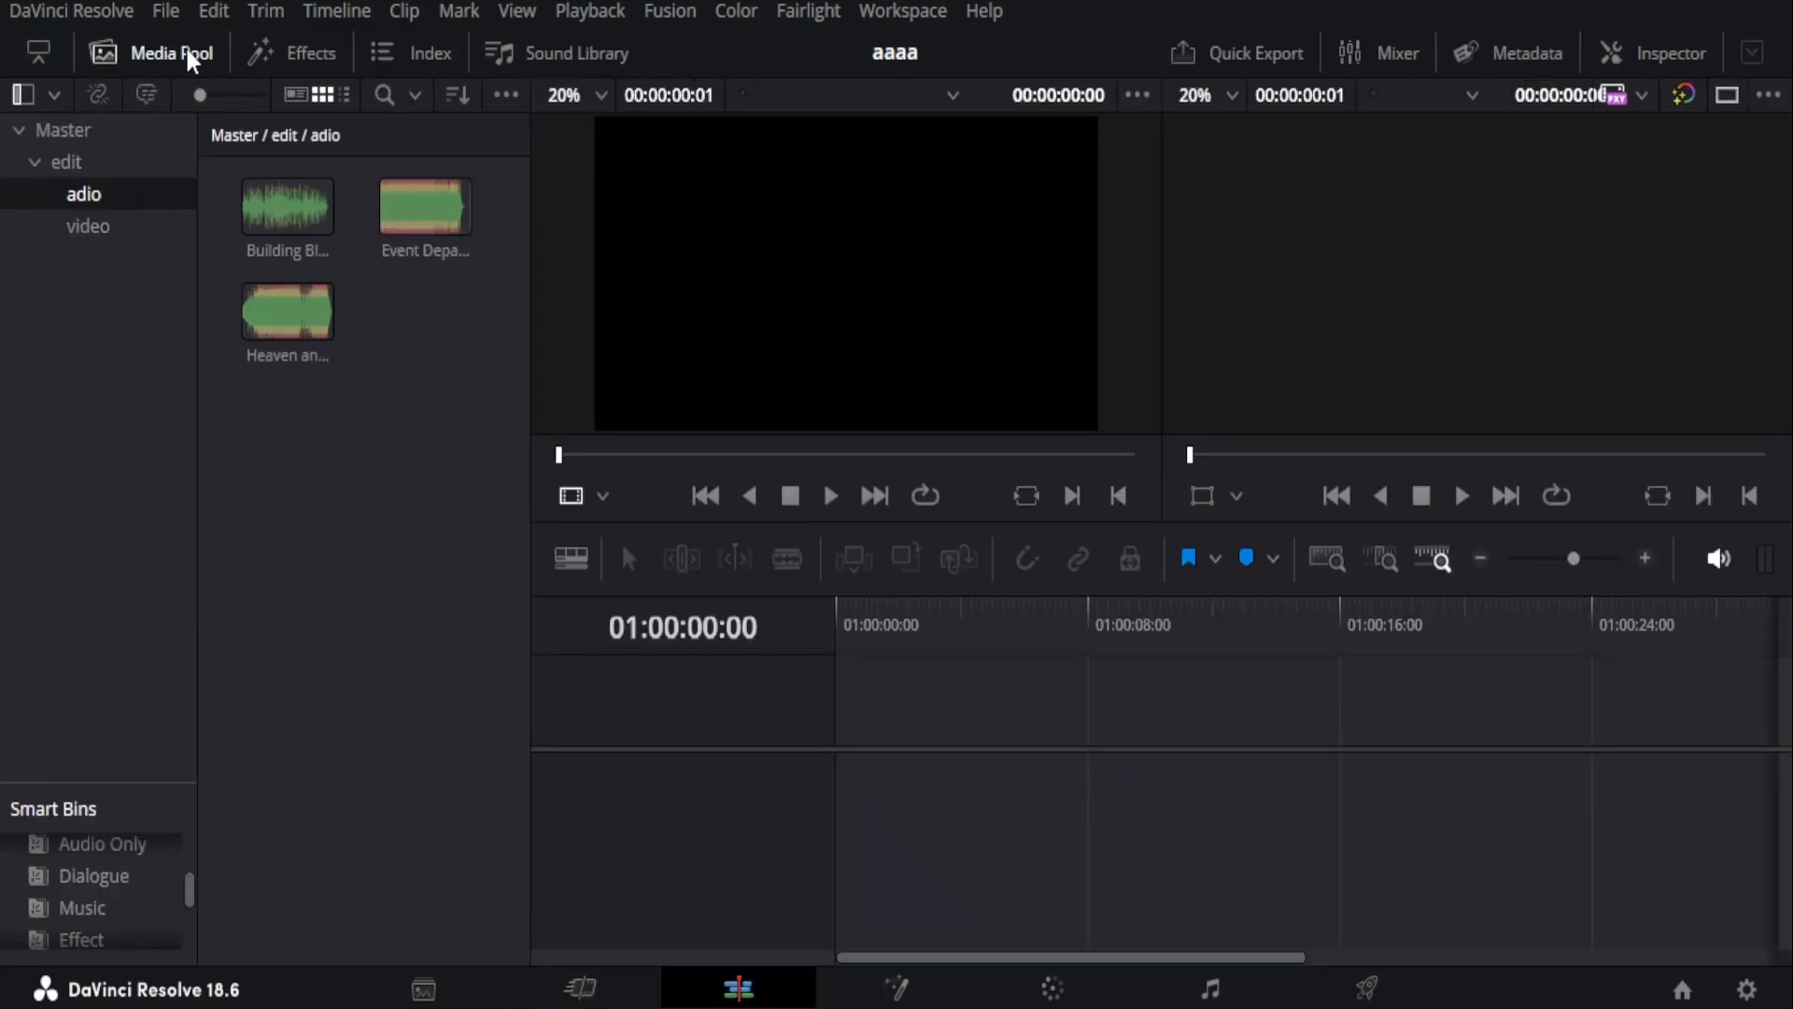
{"action": "left_click", "coordinate": [110, 162]}
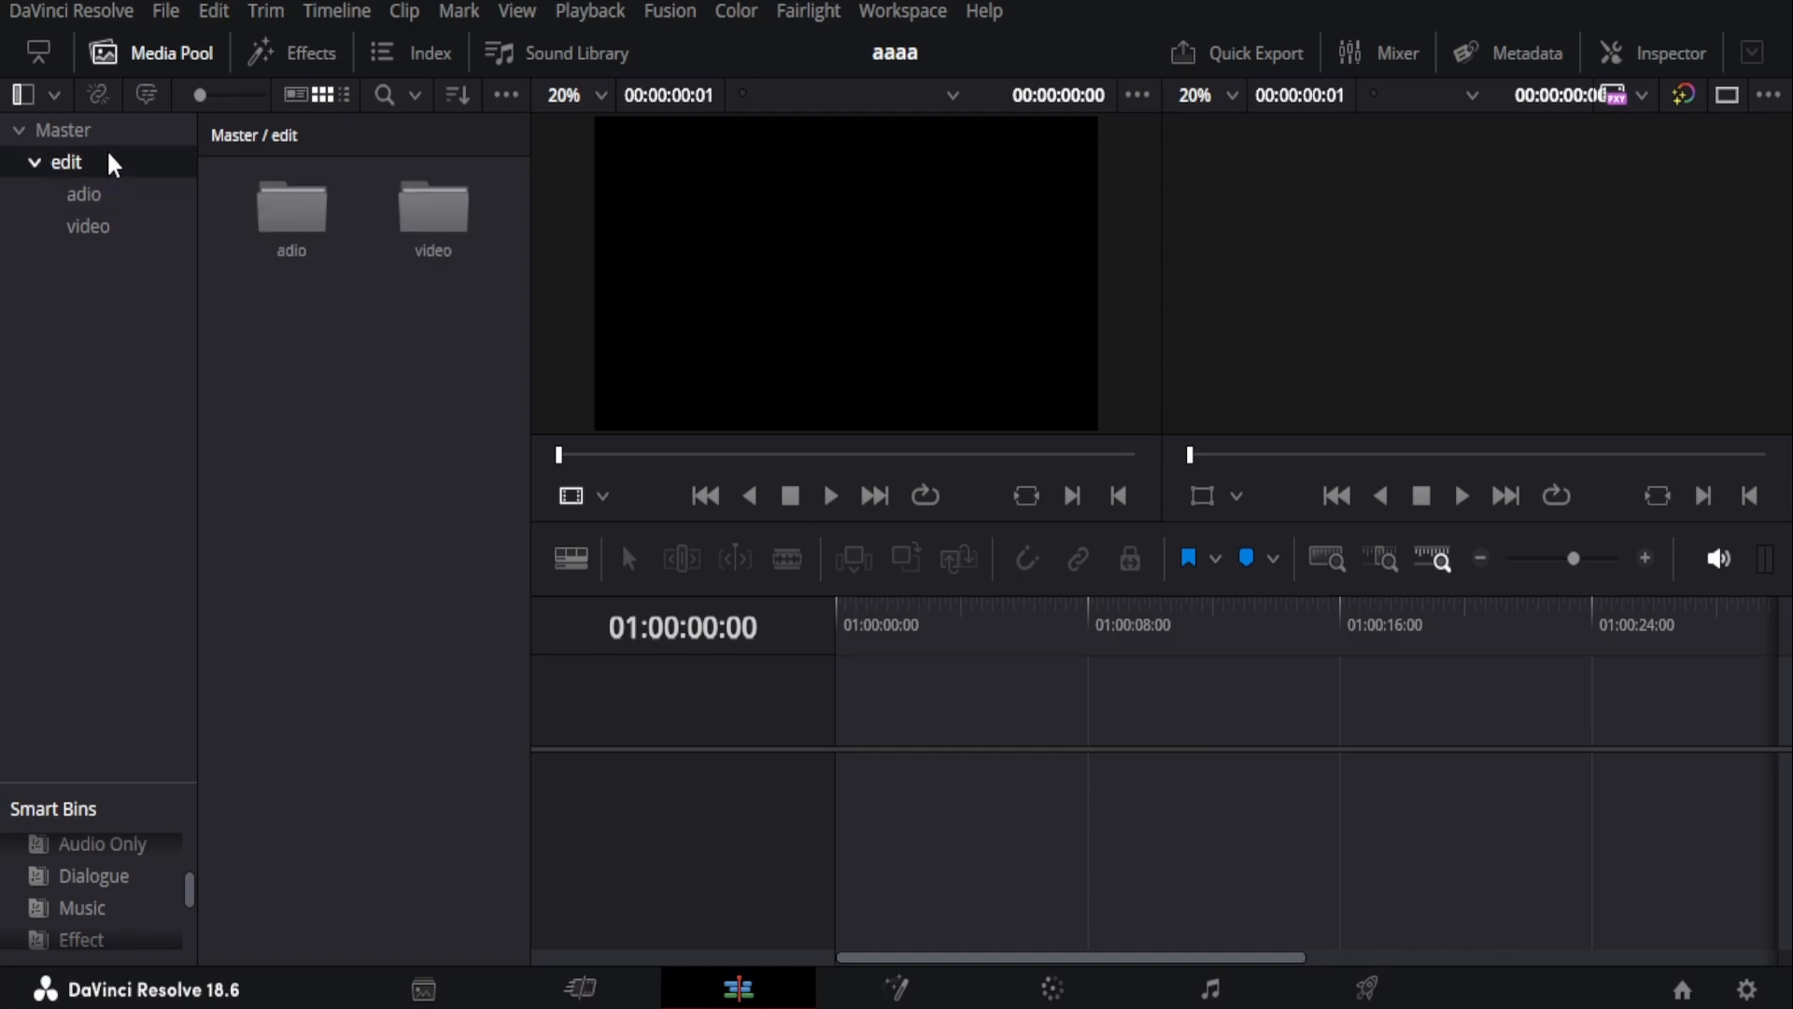
{"action": "double_click", "coordinate": [439, 250]}
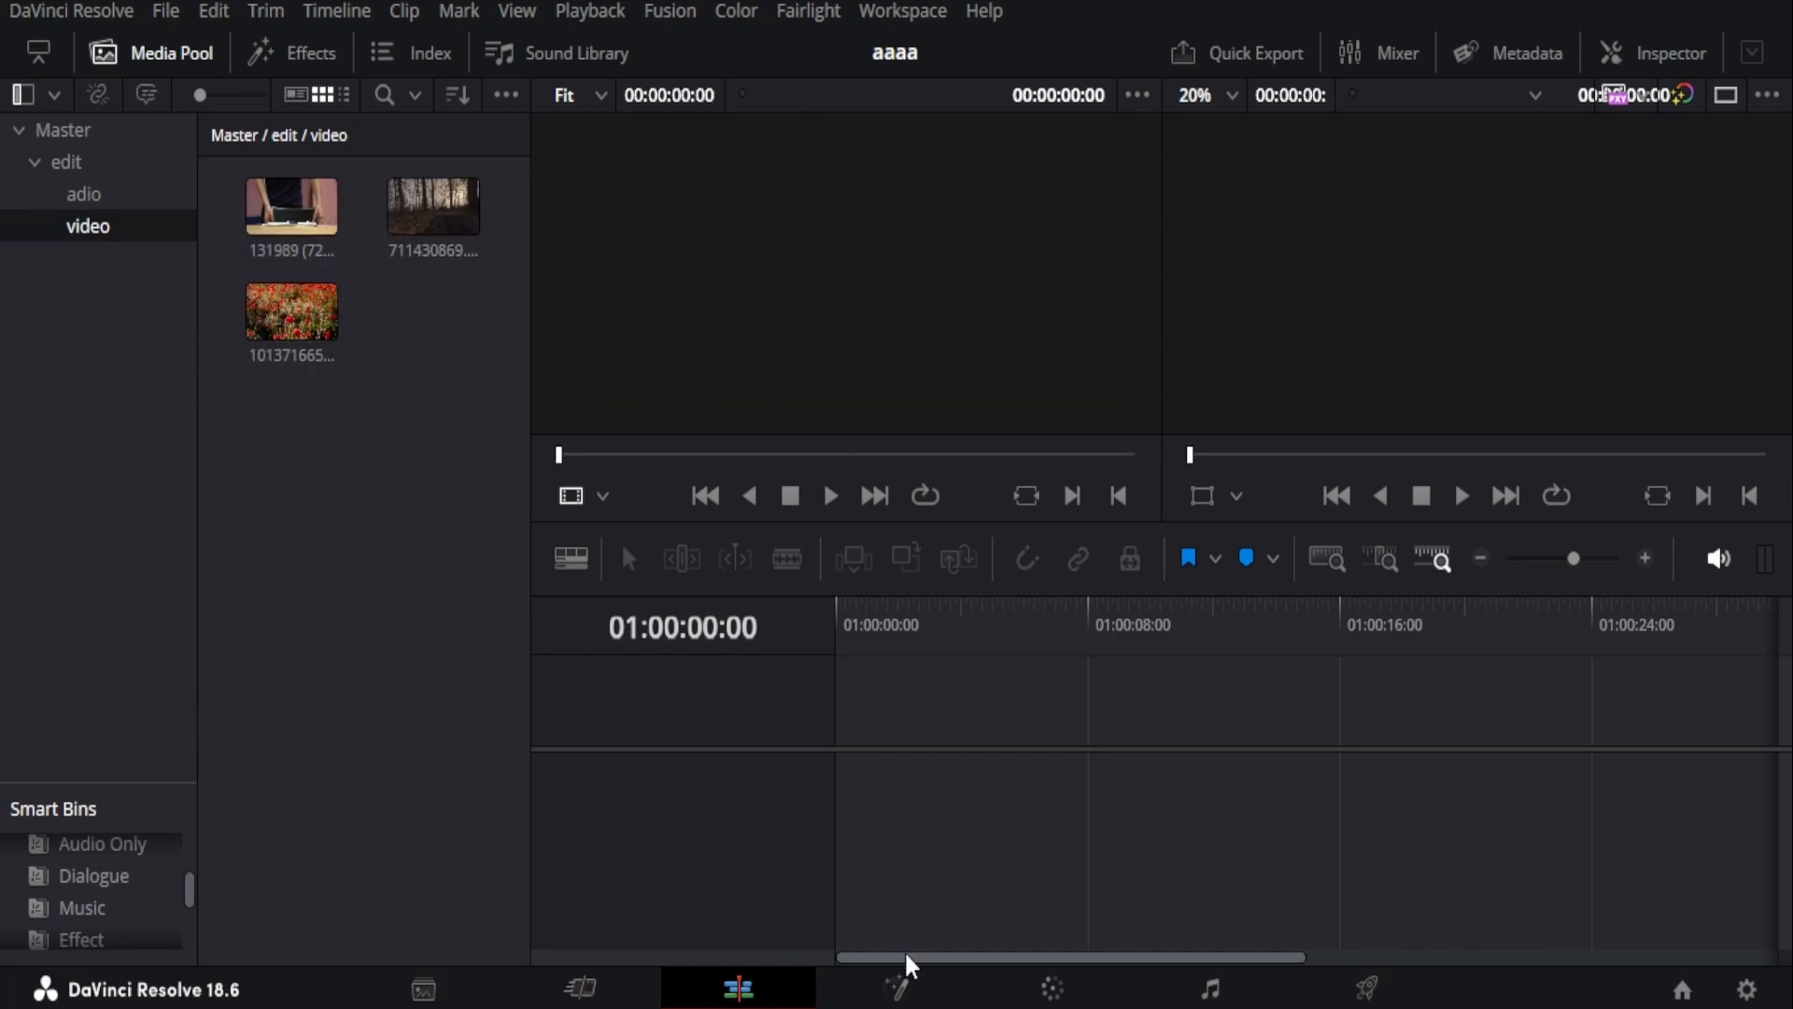
- Switch to the Fusion page and place the 711430869 forest clip from the video bin in the node graph
{"action": "left_click", "coordinate": [902, 987]}
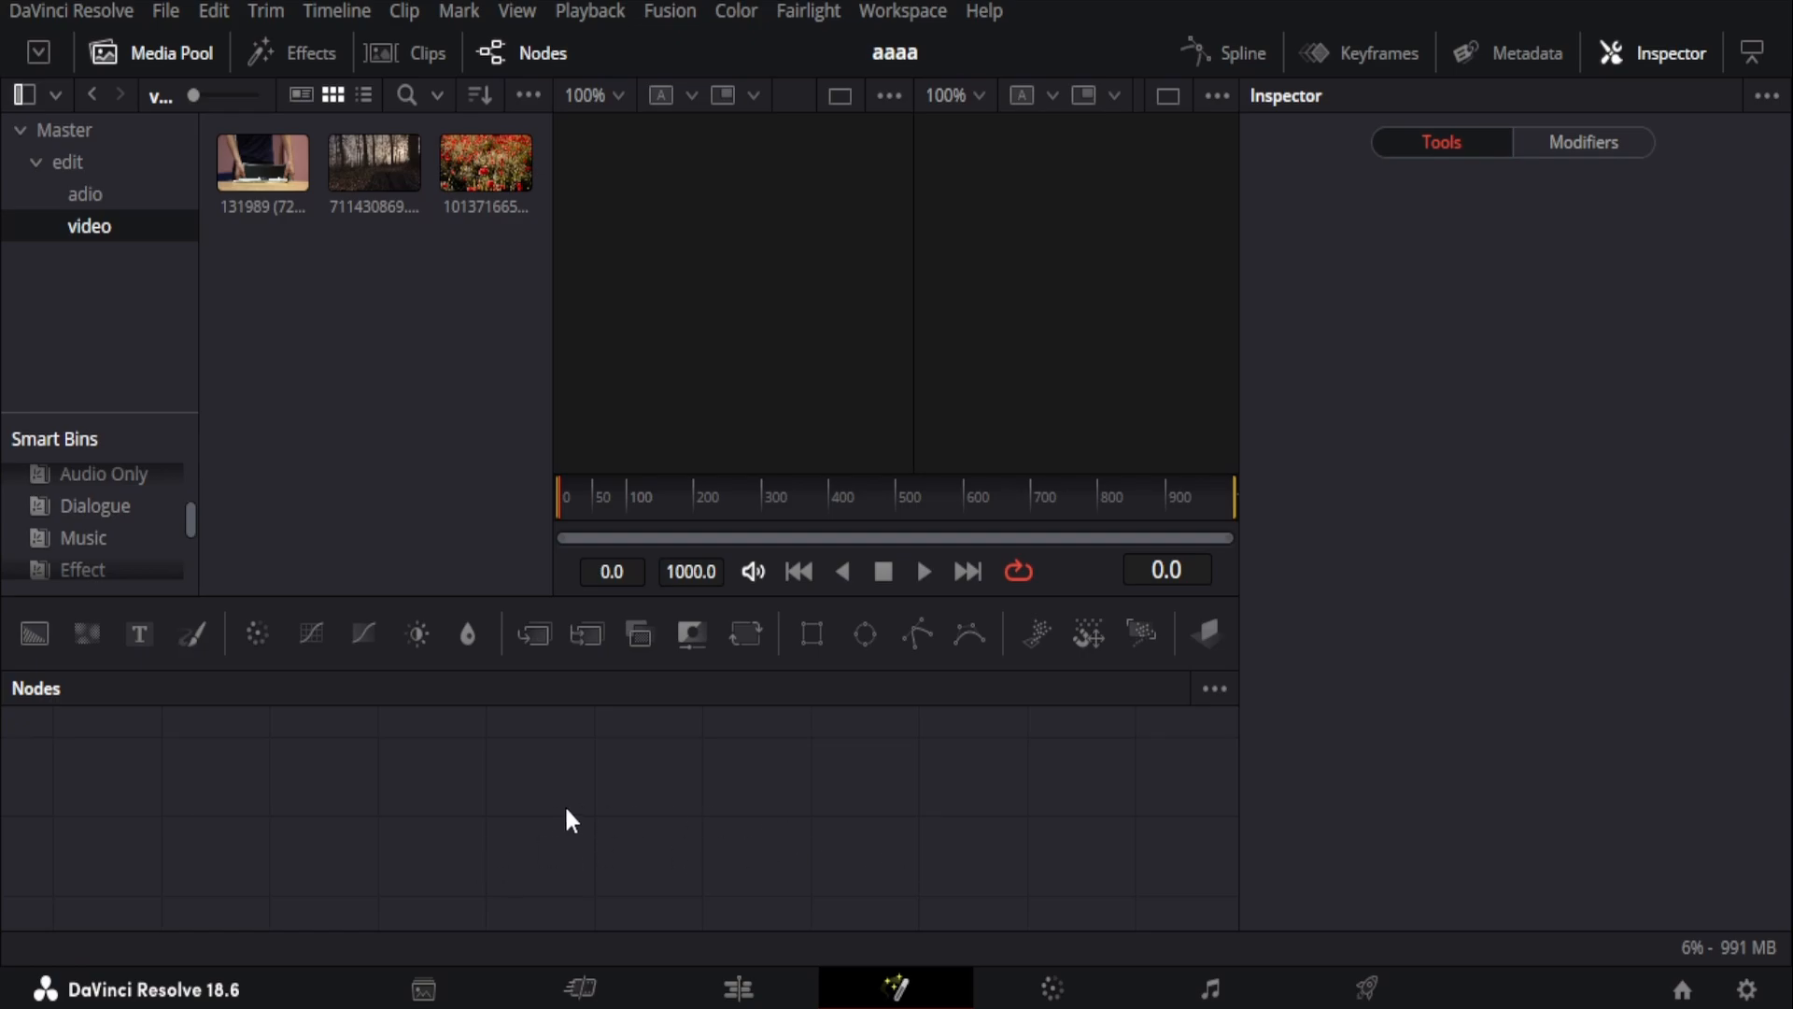
{"action": "left_click", "coordinate": [383, 161]}
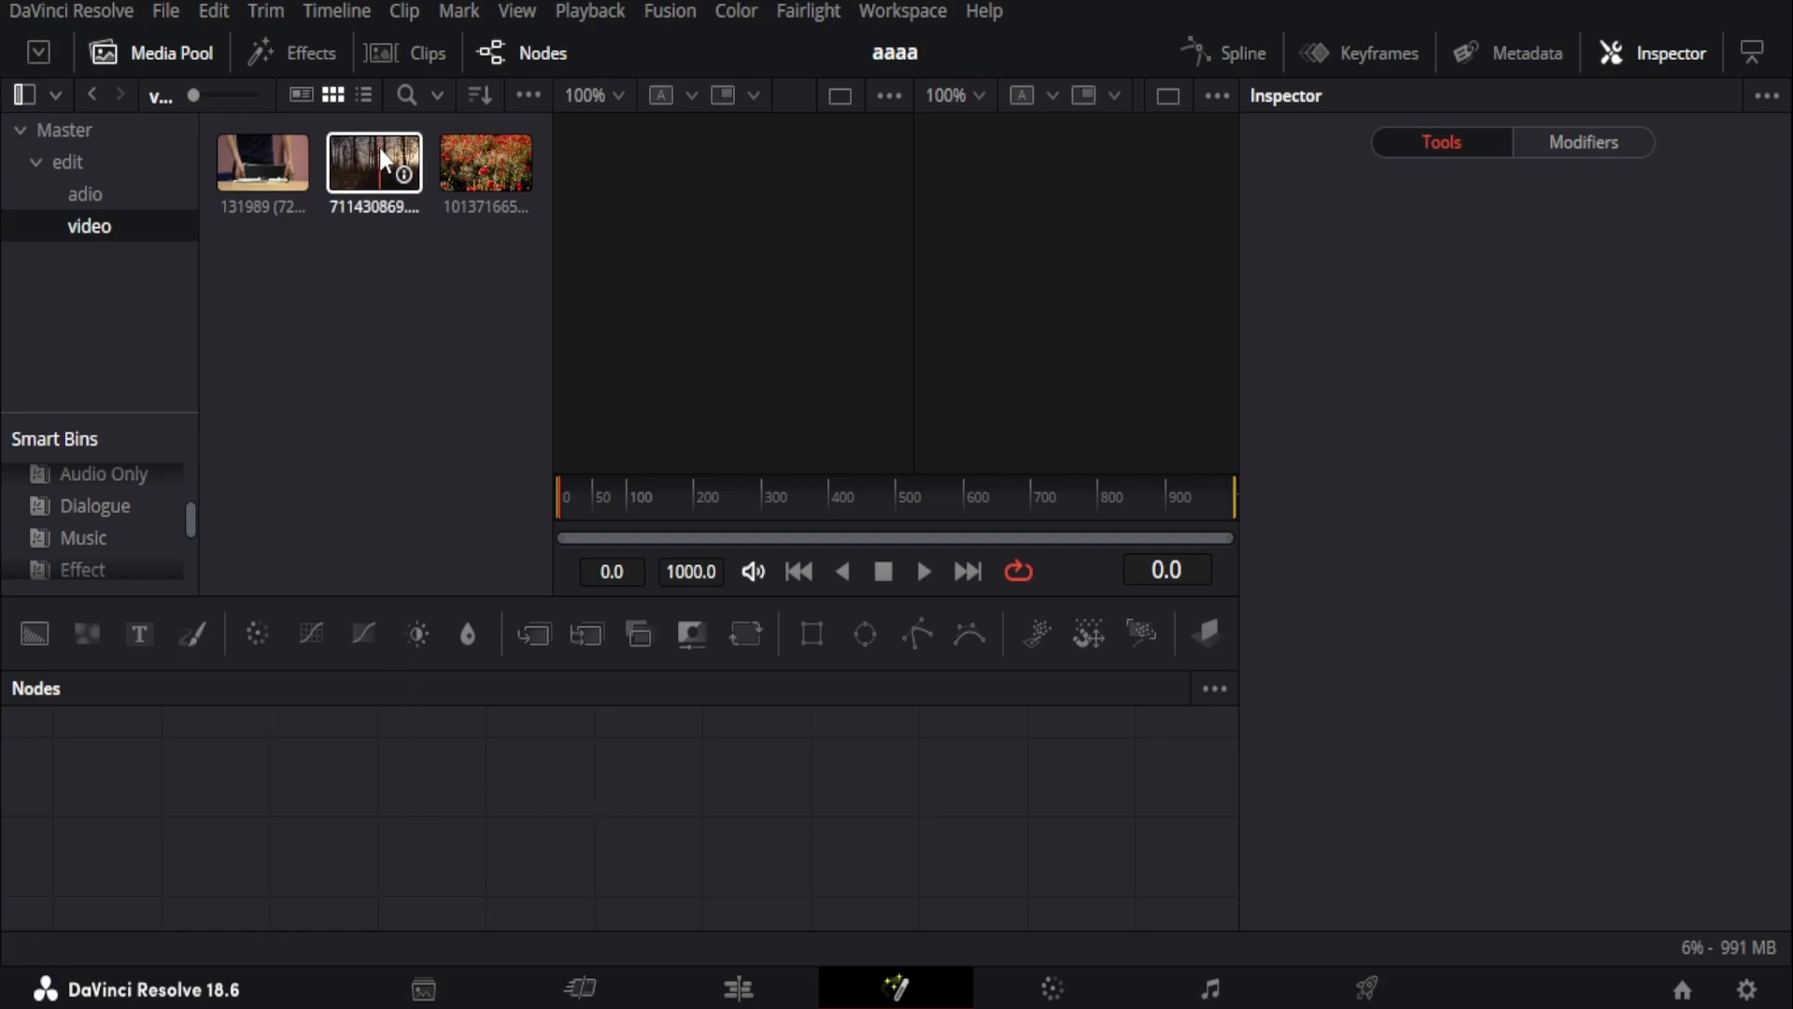
{"action": "left_click_drag", "start_coordinate": [375, 157], "coordinate": [271, 792]}
- Spread the MediaIn1 and MediaOut1 nodes farther apart in a roughly horizontal row, keeping them connected
{"action": "left_click_drag", "start_coordinate": [502, 793], "coordinate": [686, 811]}
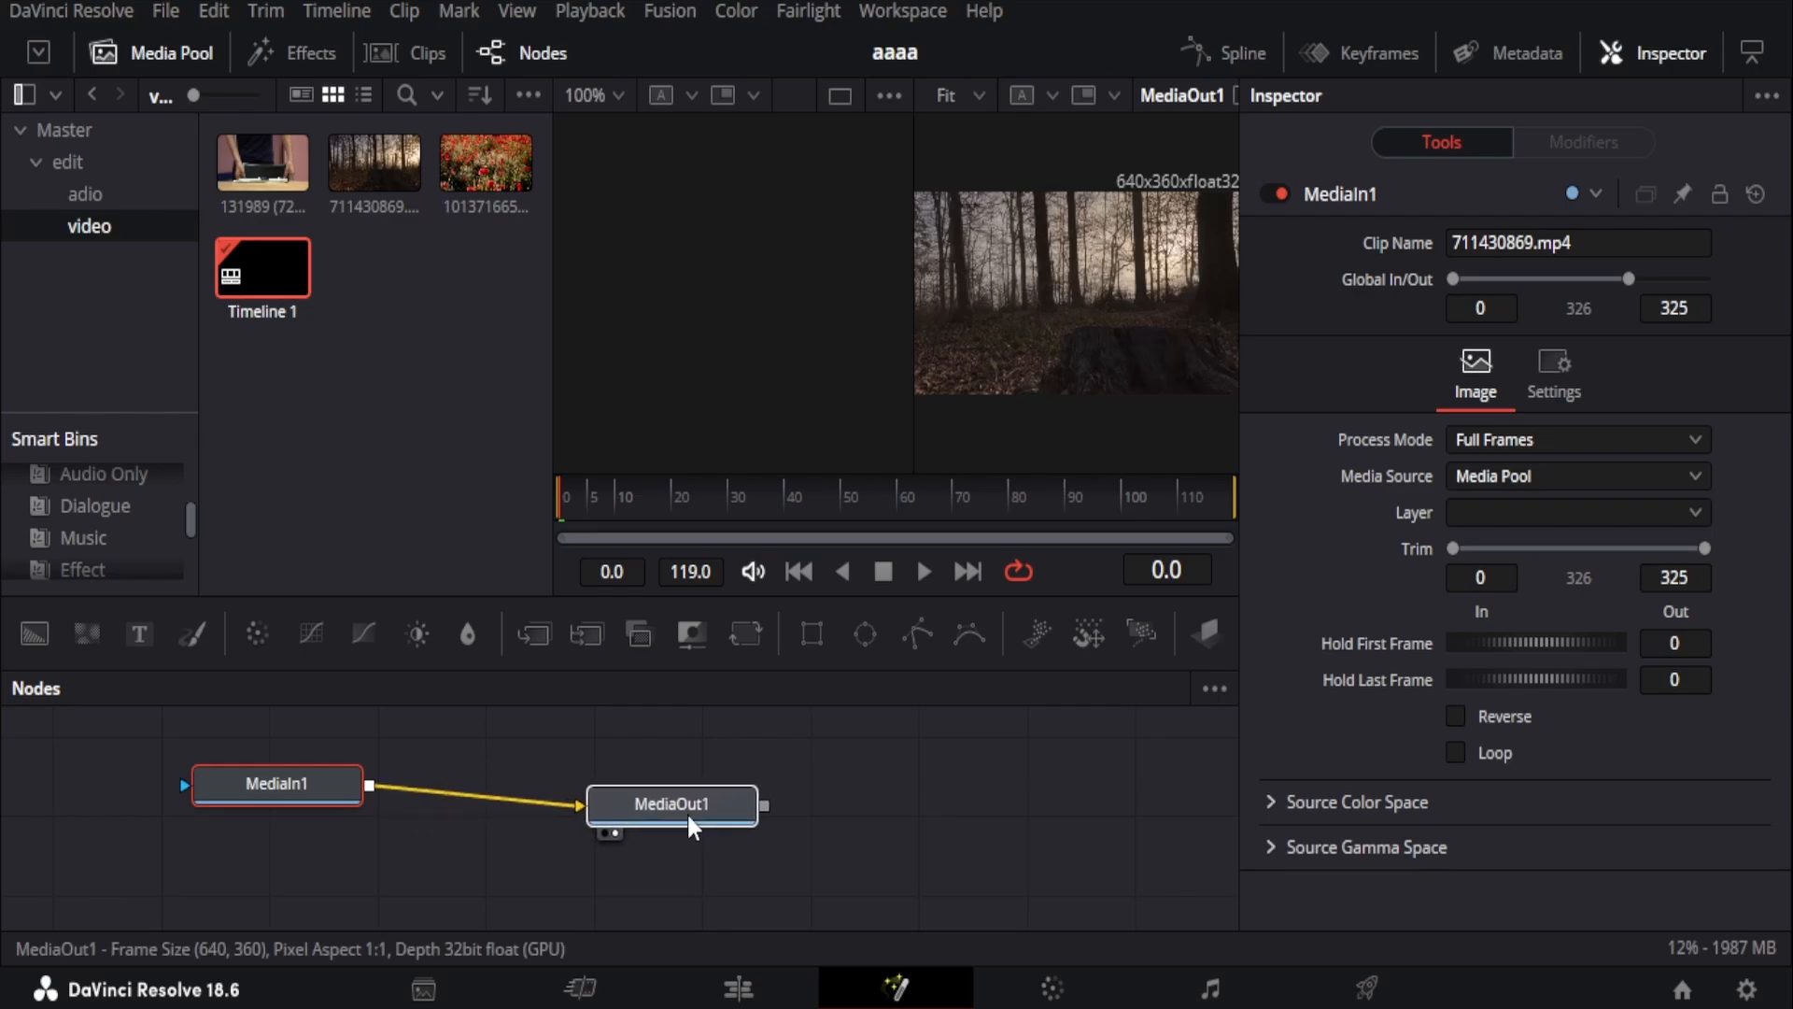
{"action": "left_click_drag", "start_coordinate": [335, 789], "coordinate": [234, 816]}
{"action": "left_click_drag", "start_coordinate": [703, 805], "coordinate": [848, 817]}
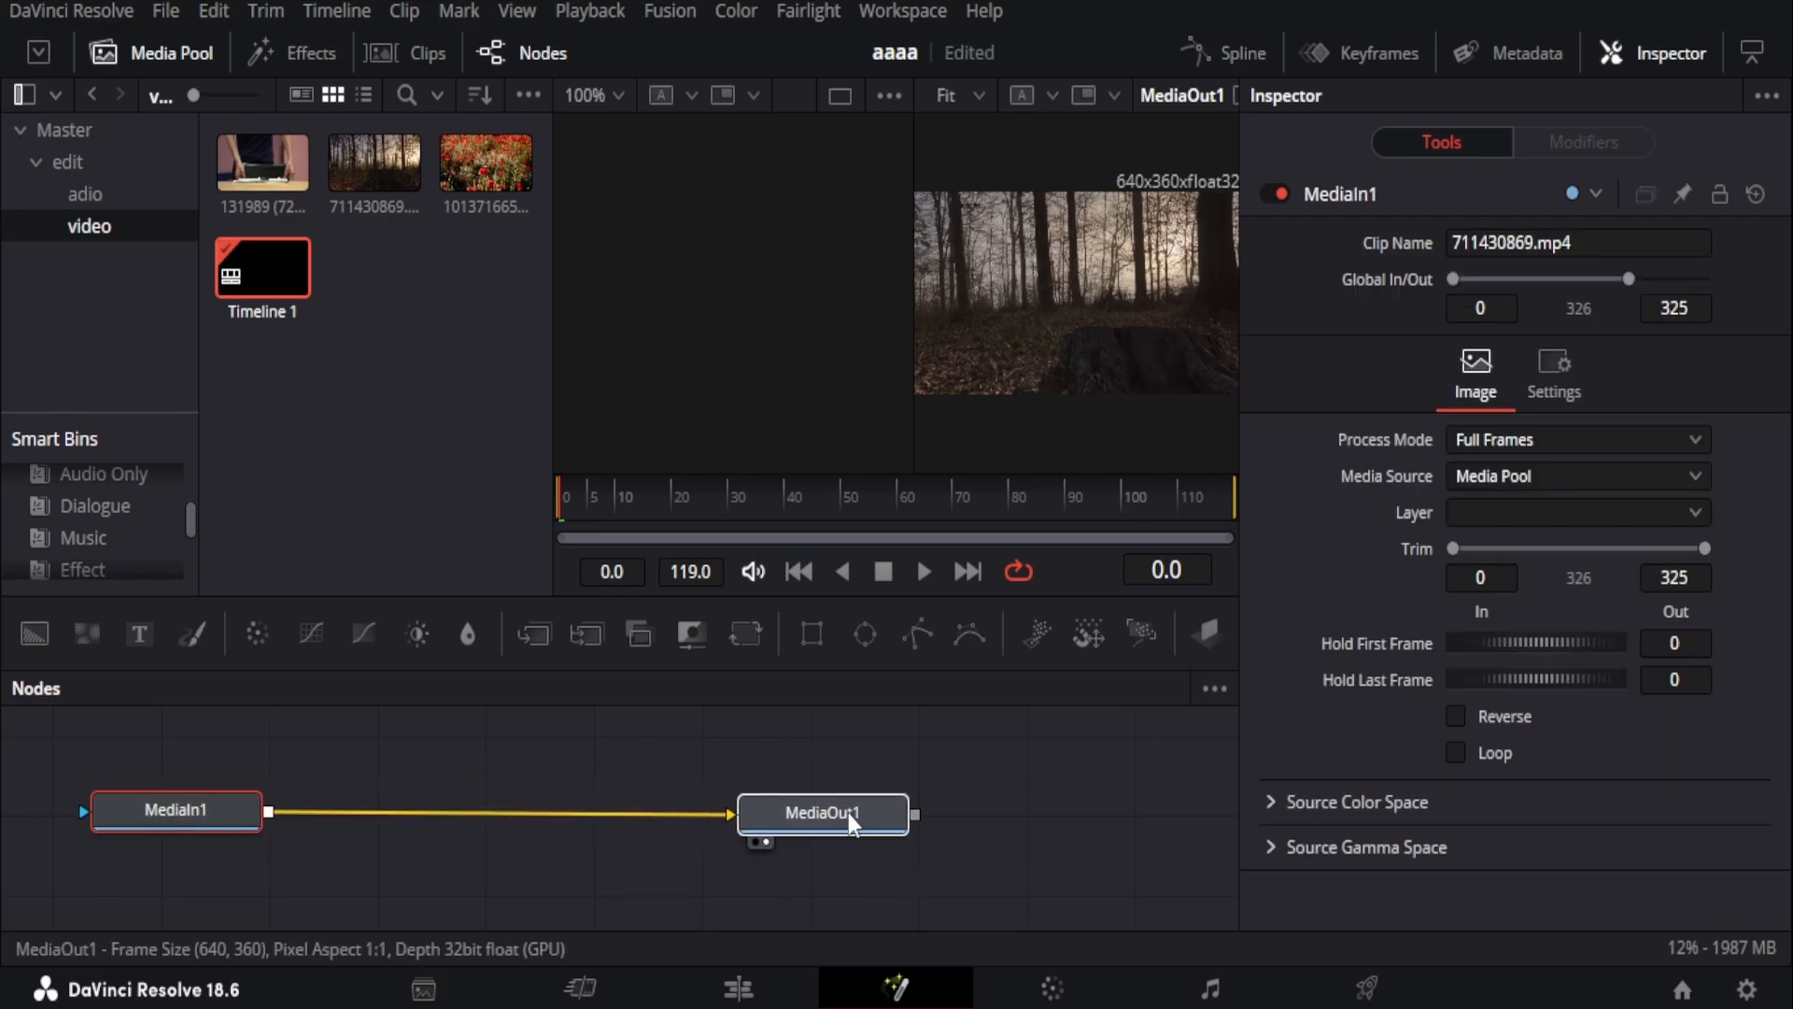
{"action": "left_click_drag", "start_coordinate": [173, 803], "coordinate": [306, 800]}
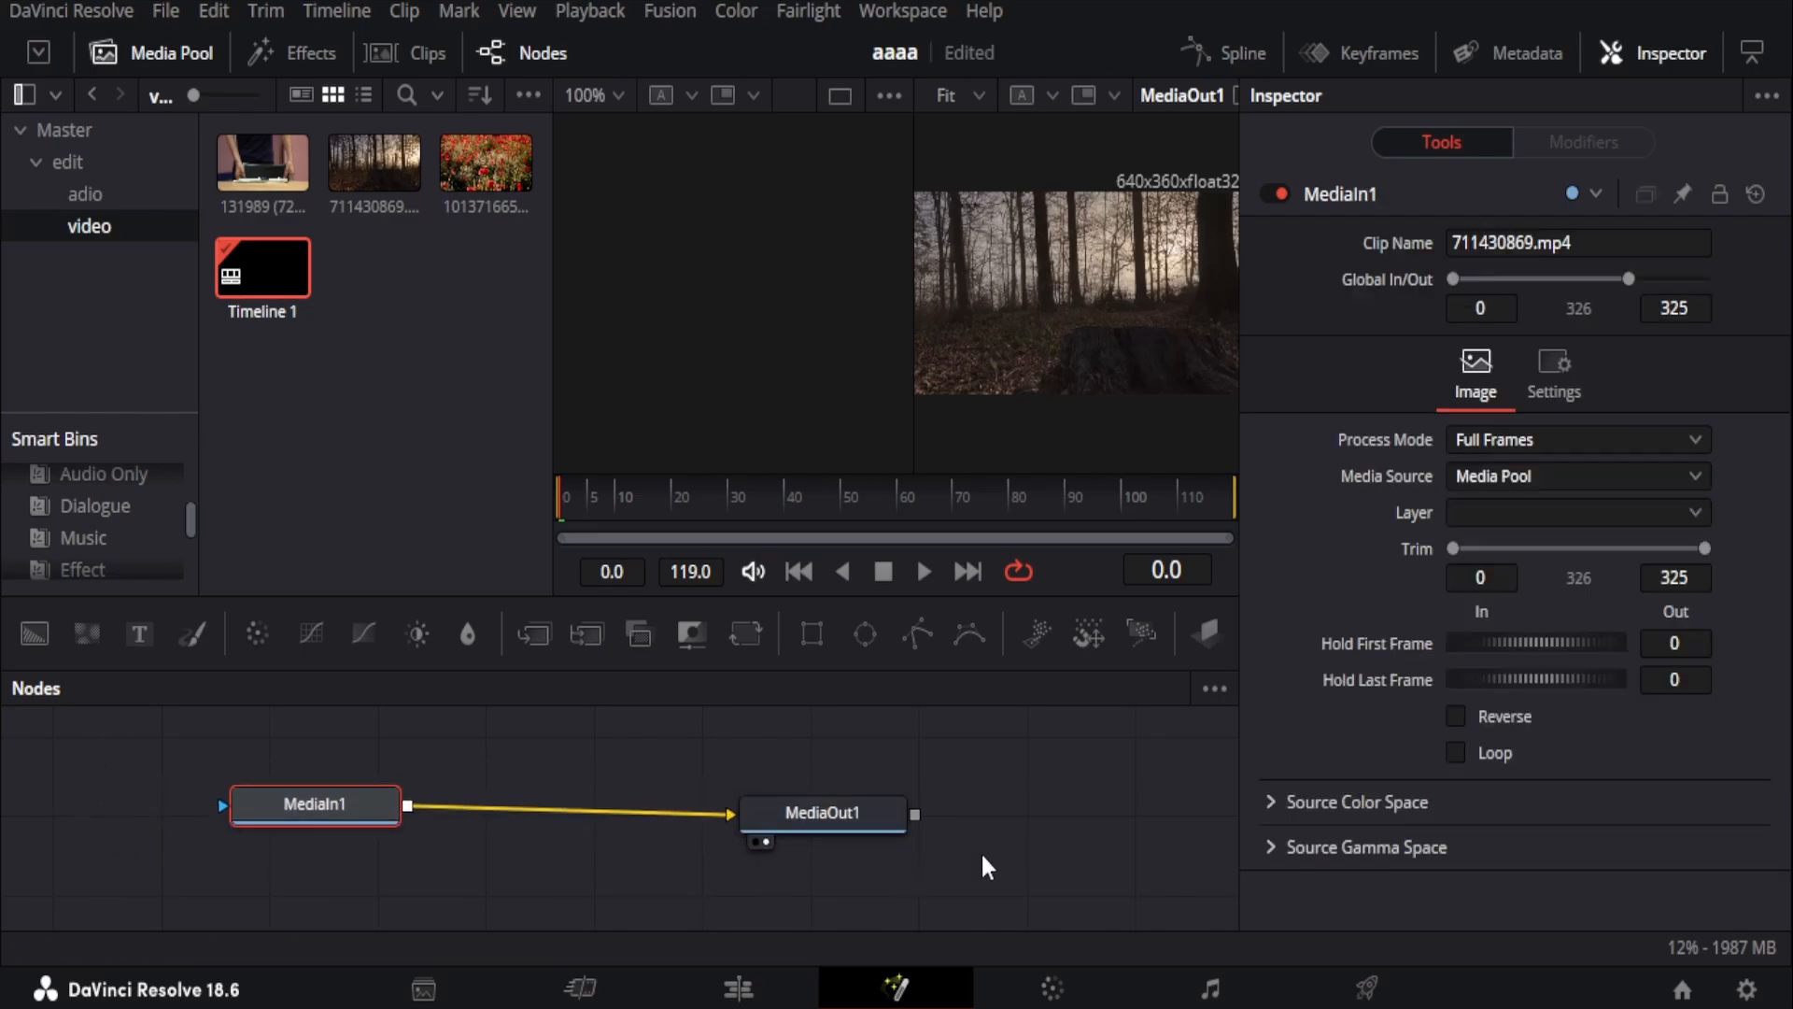
{"action": "left_click_drag", "start_coordinate": [835, 820], "coordinate": [934, 821]}
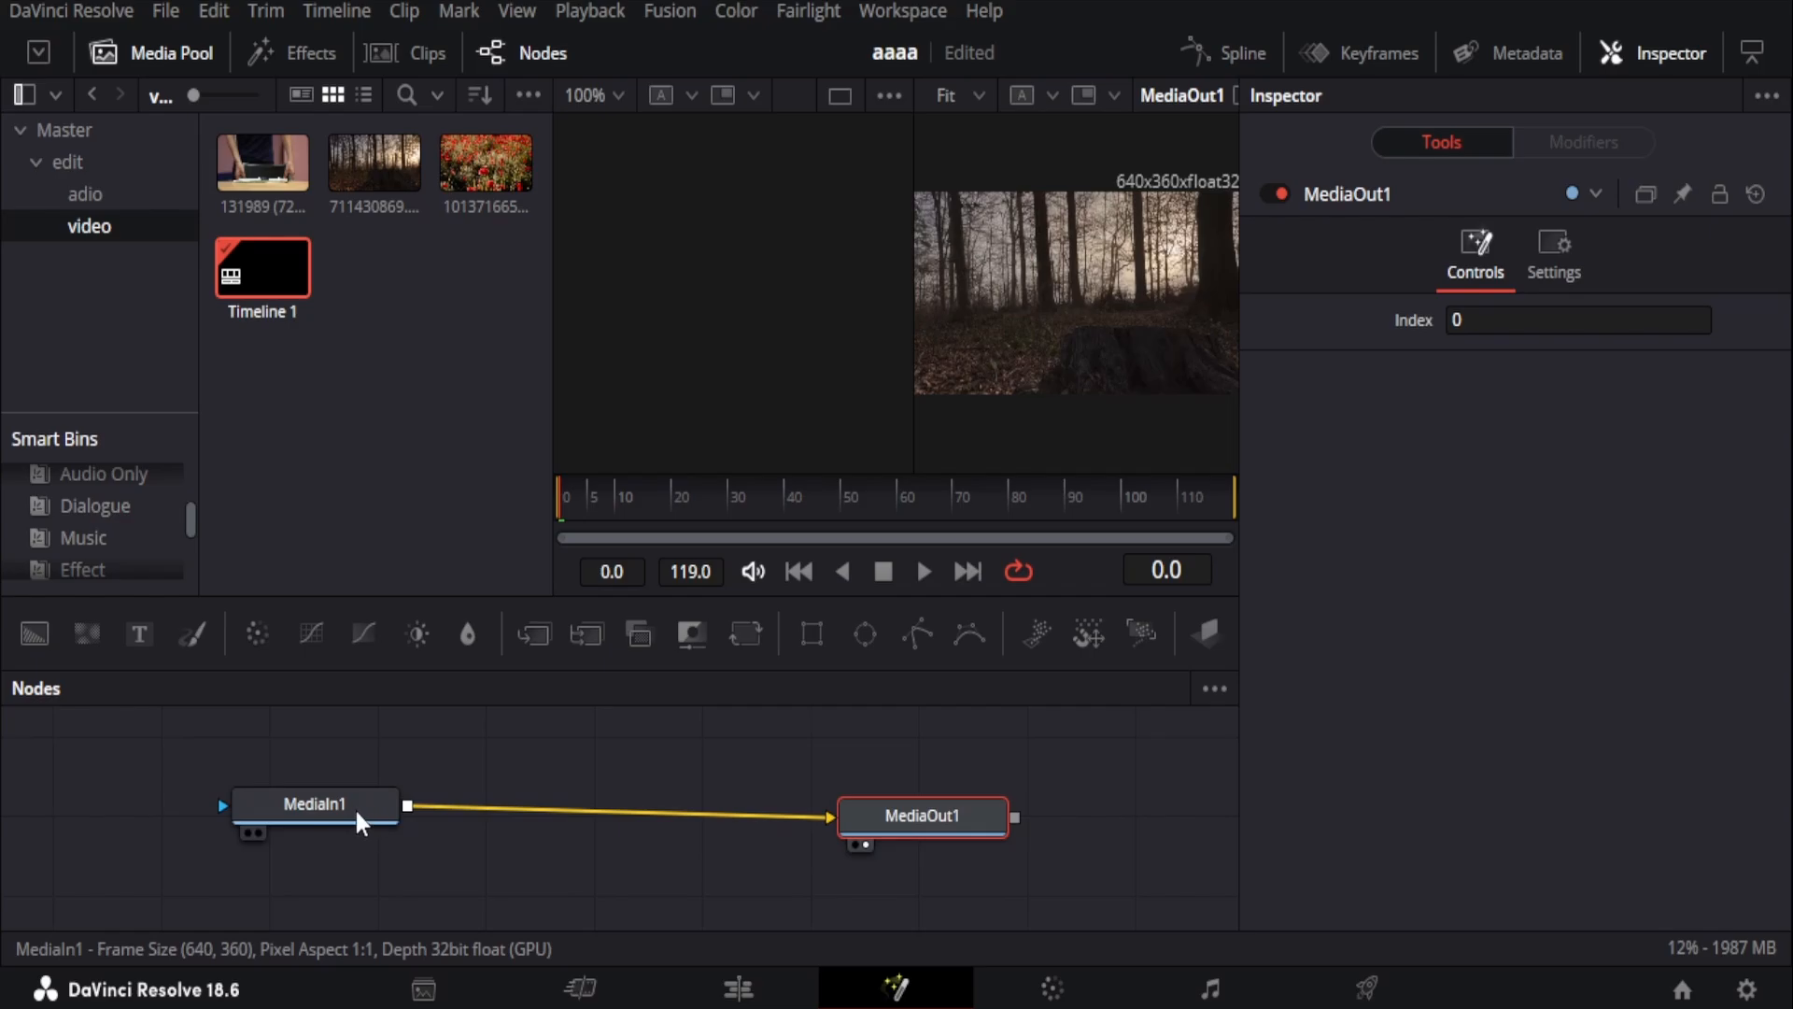
{"action": "left_click_drag", "start_coordinate": [354, 807], "coordinate": [359, 836]}
{"action": "left_click_drag", "start_coordinate": [875, 838], "coordinate": [940, 837]}
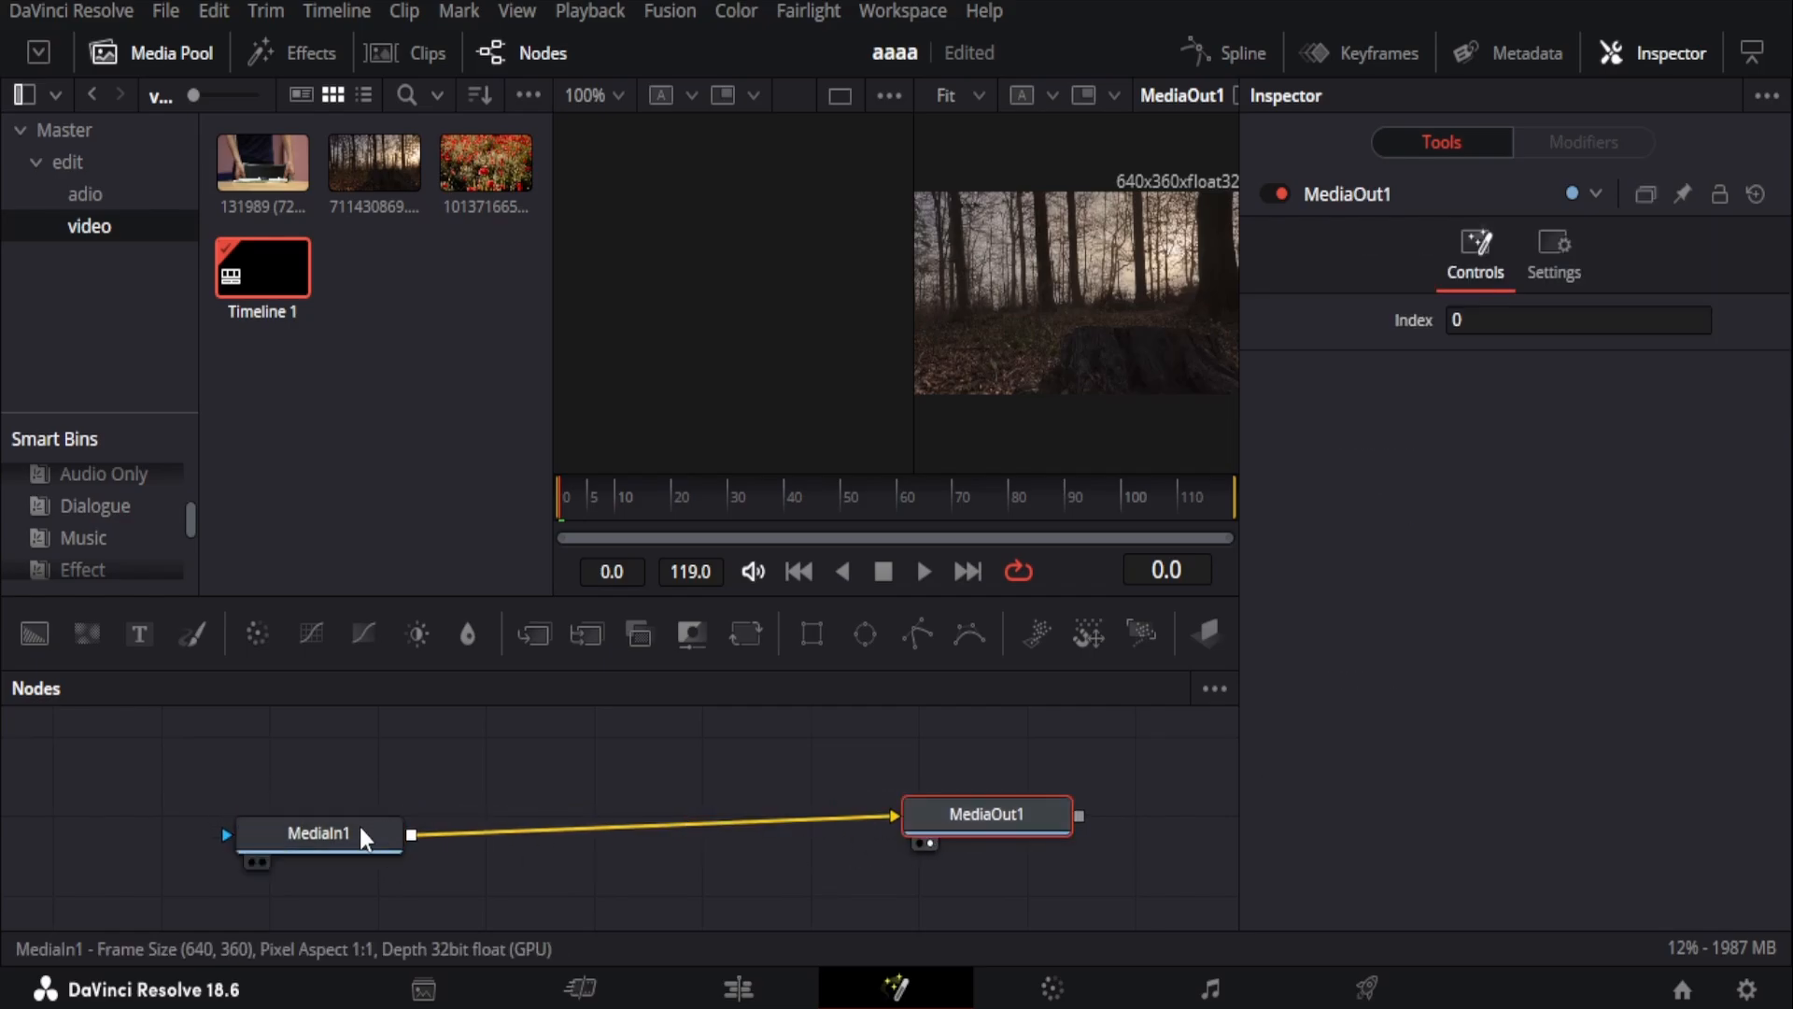
{"action": "mouse_move", "coordinate": [360, 826]}
{"action": "left_mouse_down"}
{"action": "mouse_move", "coordinate": [373, 766]}
{"action": "mouse_move", "coordinate": [368, 809]}
{"action": "left_mouse_up"}
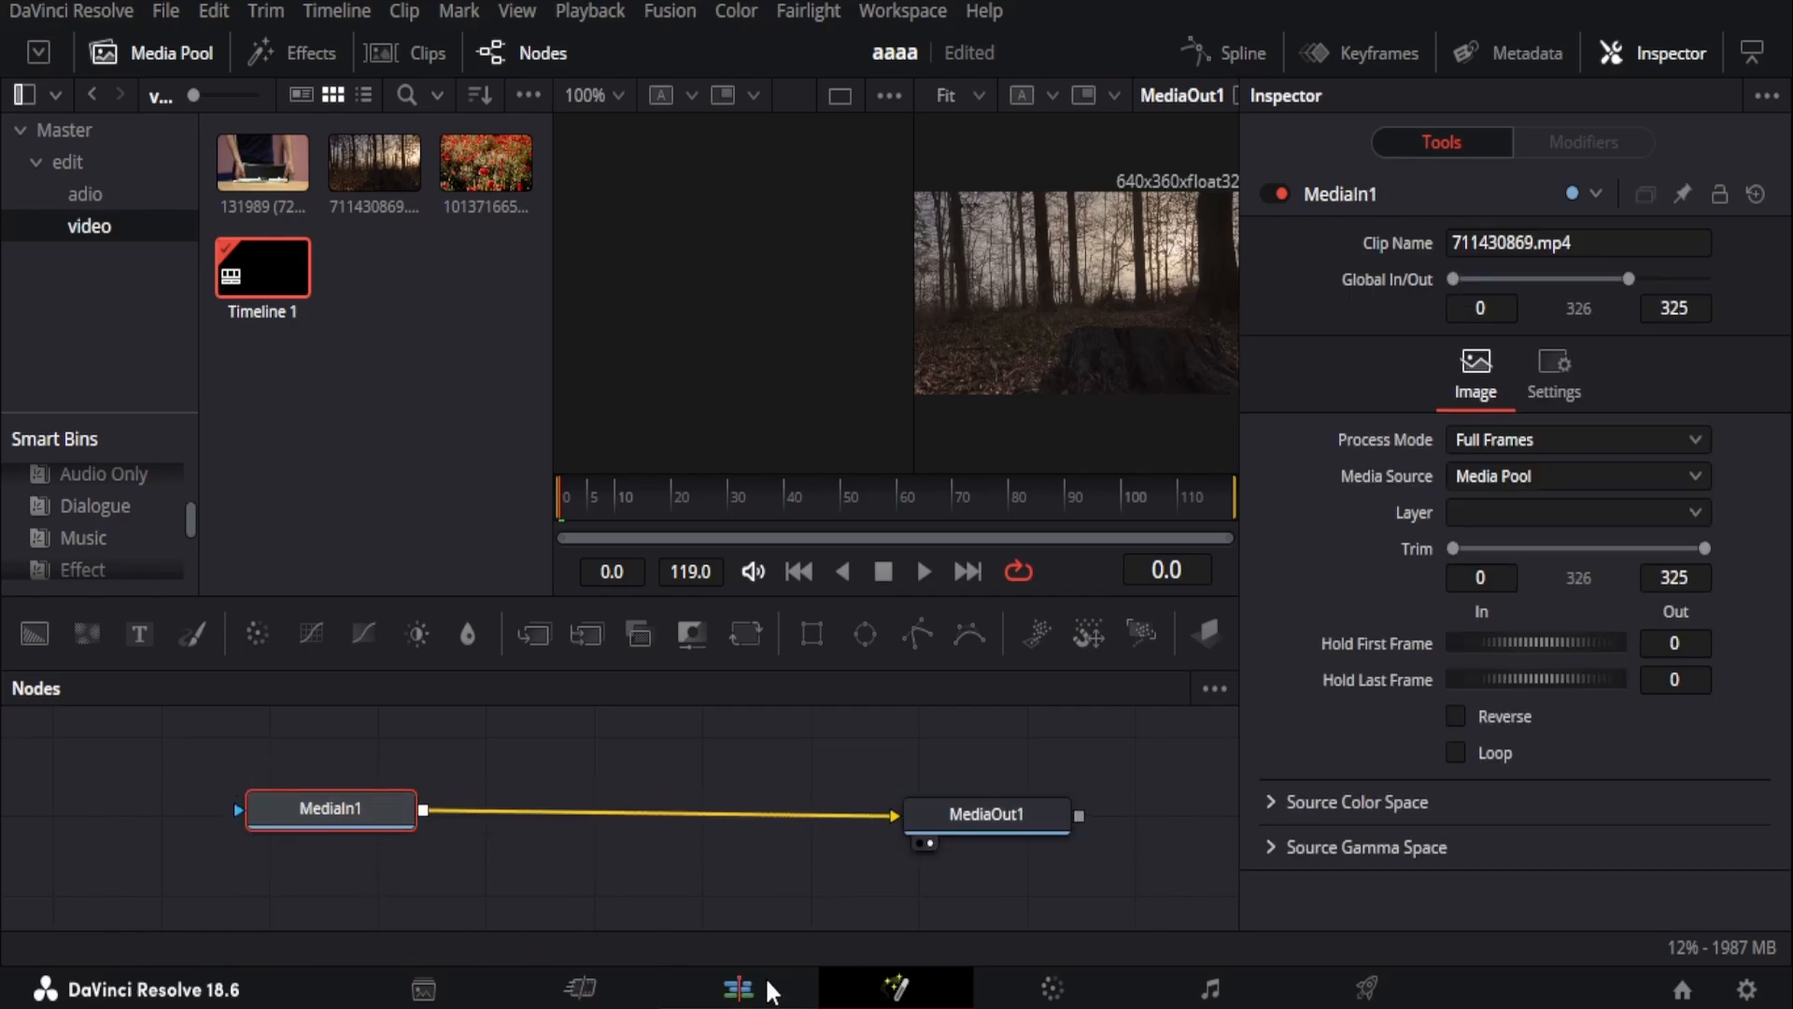
- Check the Fusion composition on the Edit page, then add the 711430869 clip to the Fusion graph as a second, unconnected node
{"action": "left_click", "coordinate": [738, 985]}
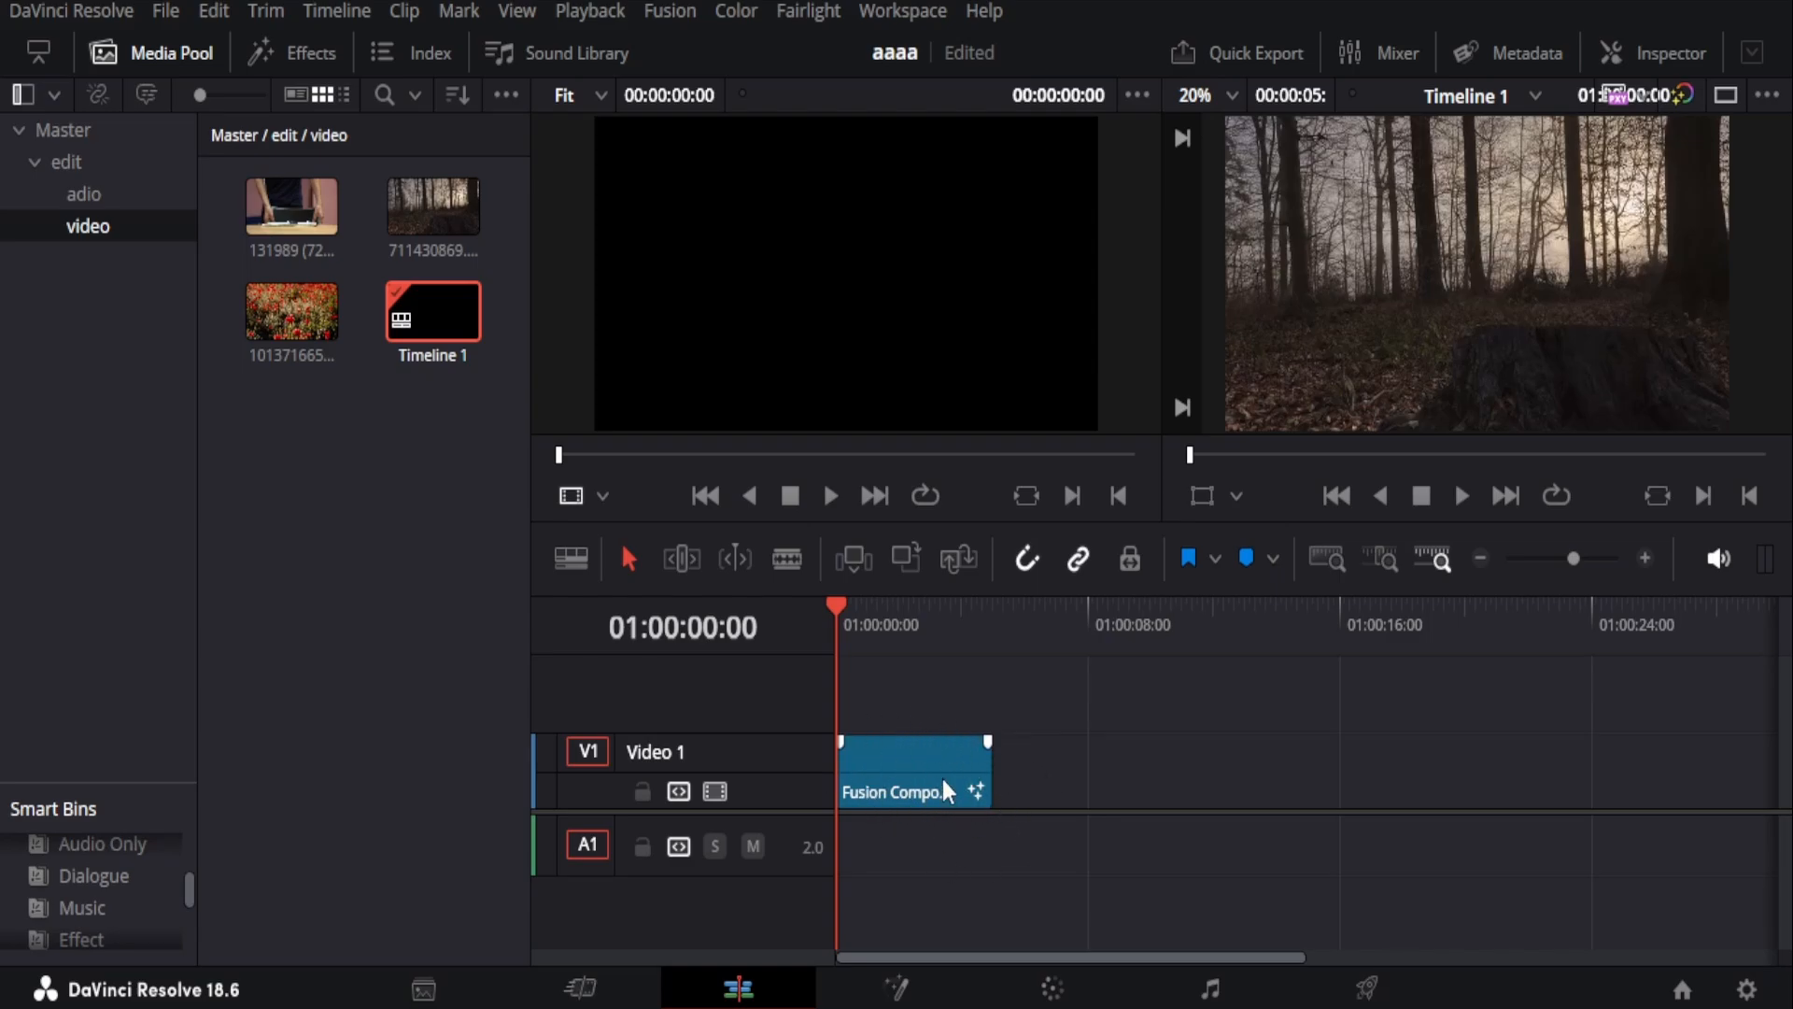
{"action": "left_click", "coordinate": [896, 988]}
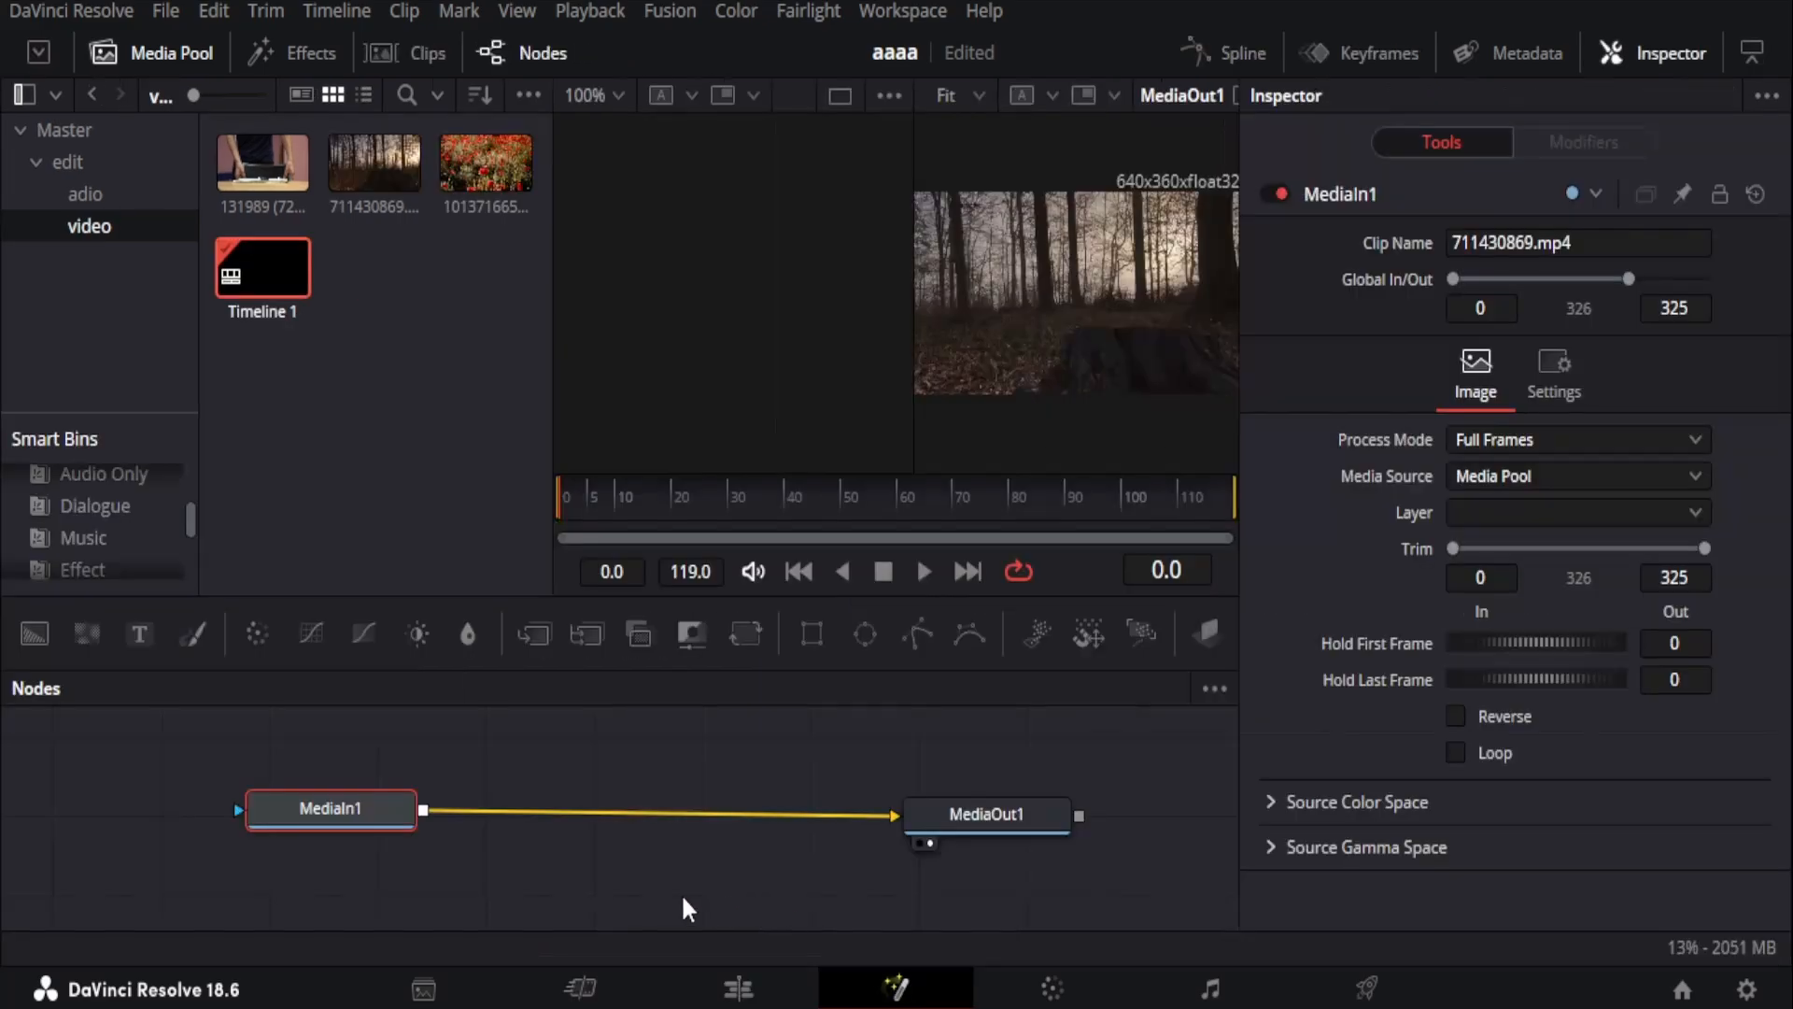
{"action": "left_click_drag", "start_coordinate": [366, 161], "coordinate": [553, 792]}
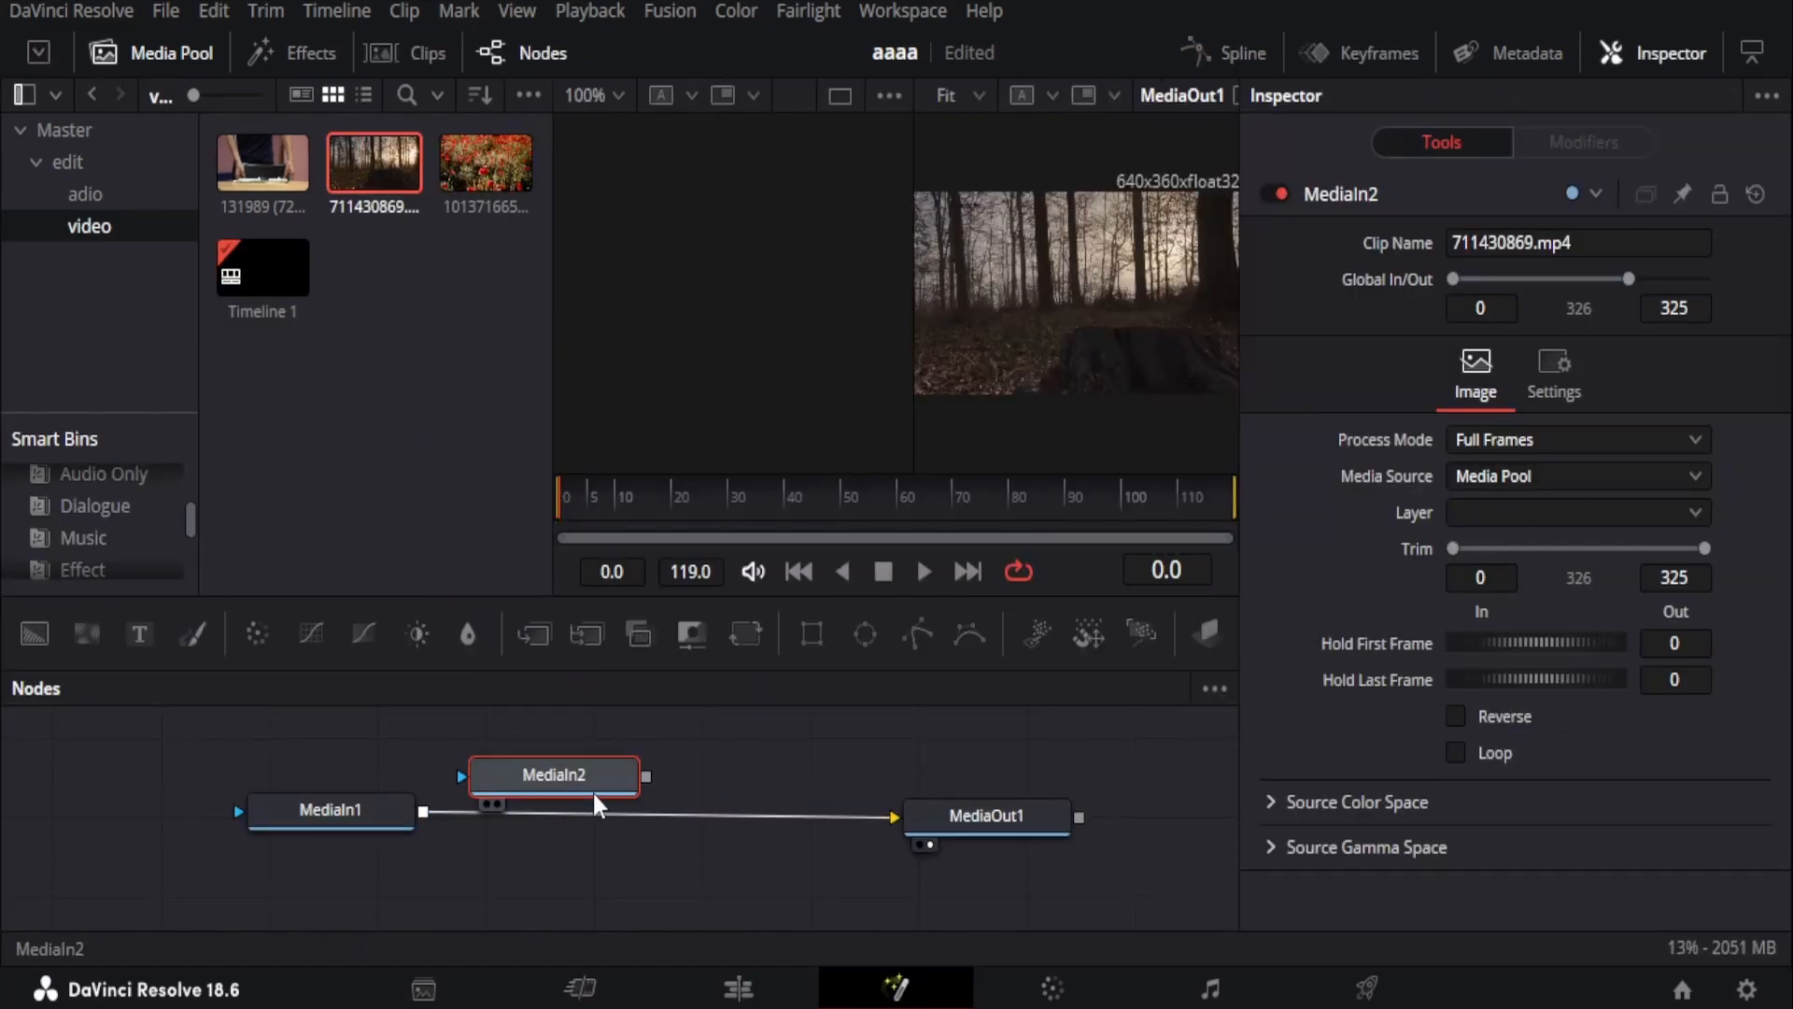
- On the Edit page, move the Fusion composition on Video 1 to start at about 01:00:06:16 and save the project
{"action": "left_click", "coordinate": [740, 987]}
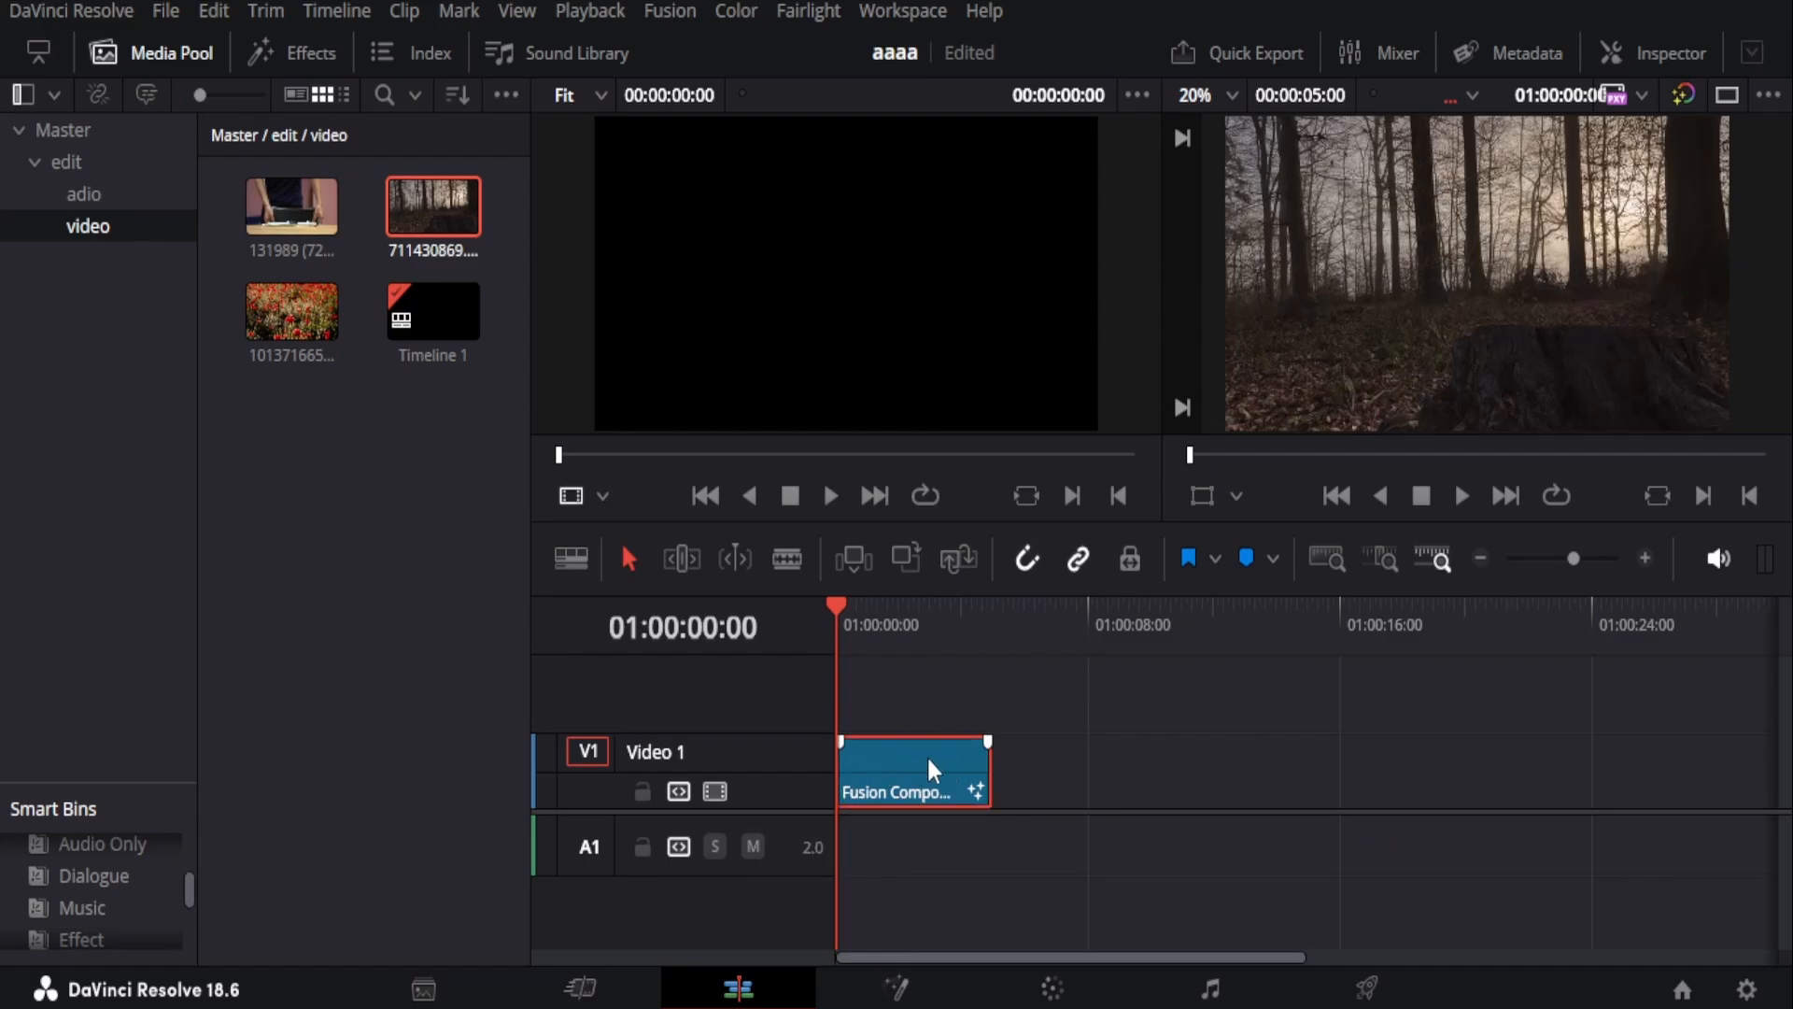
{"action": "left_click_drag", "start_coordinate": [929, 762], "coordinate": [1140, 778]}
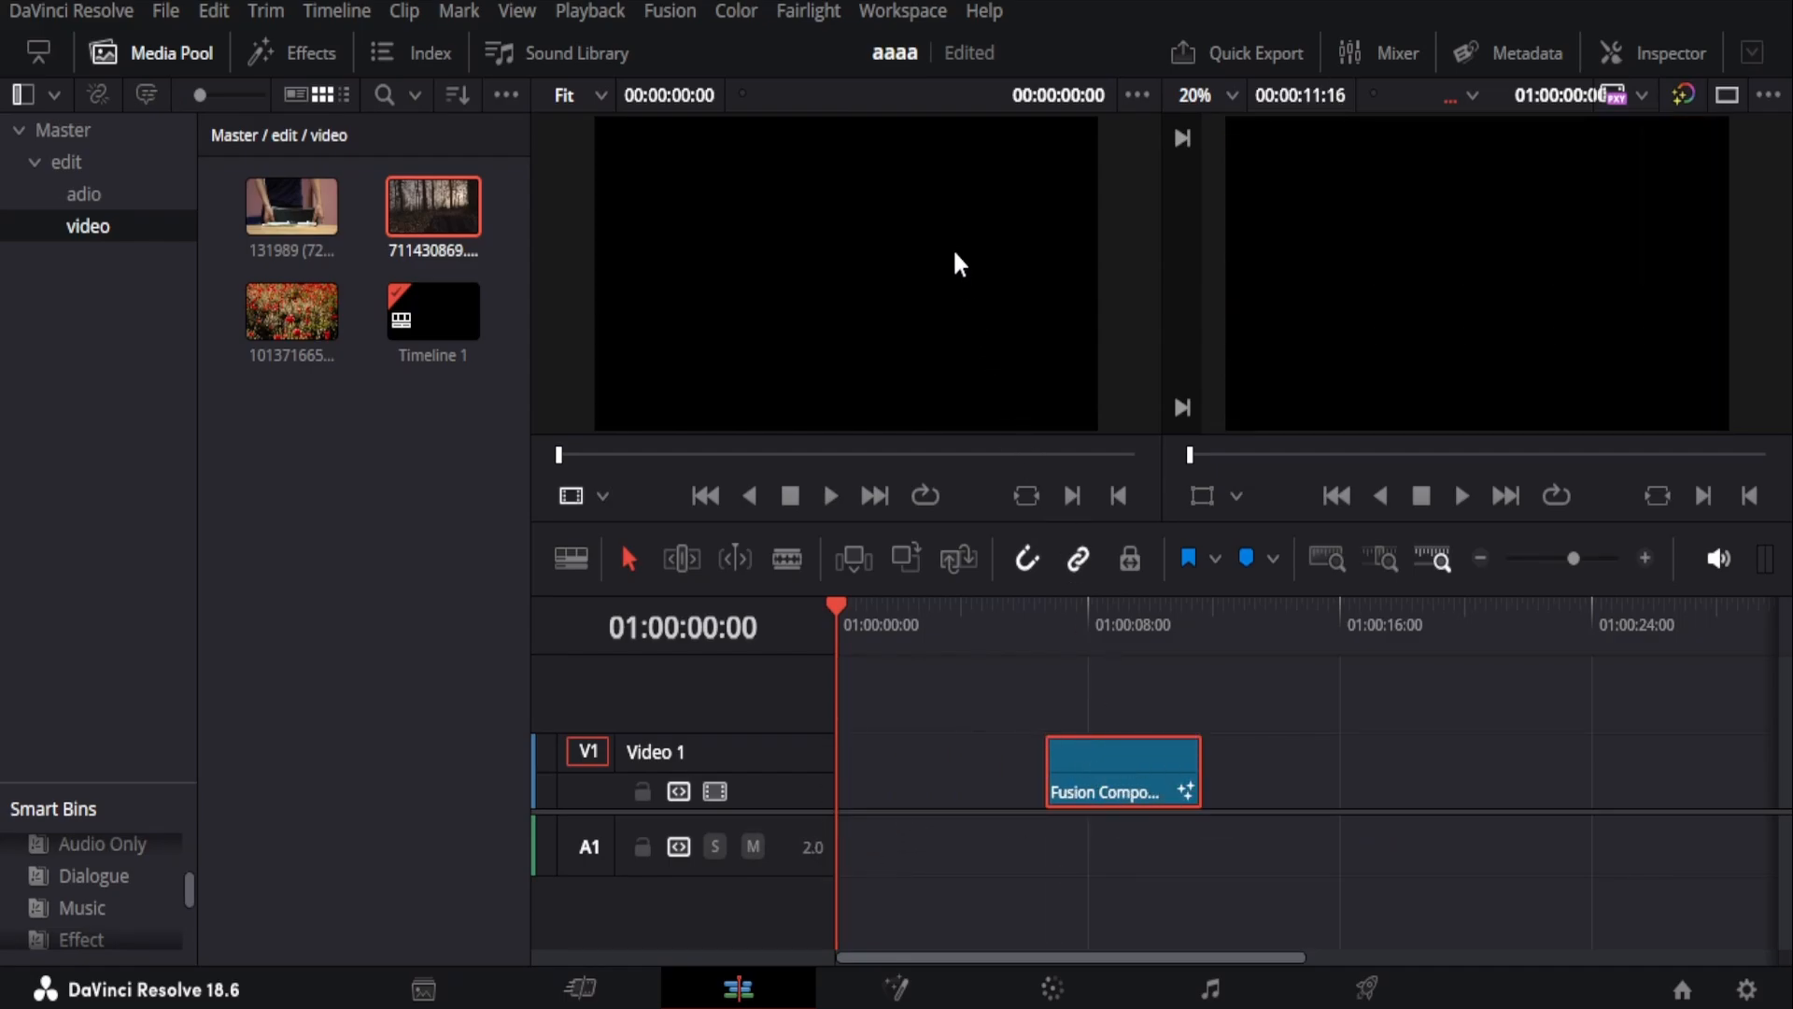
{"action": "key", "text": "ctrl+s"}
- Review the composition's nodes on the Fusion page, then delete the composition from the Edit page's Video 1 track
{"action": "left_click", "coordinate": [887, 988]}
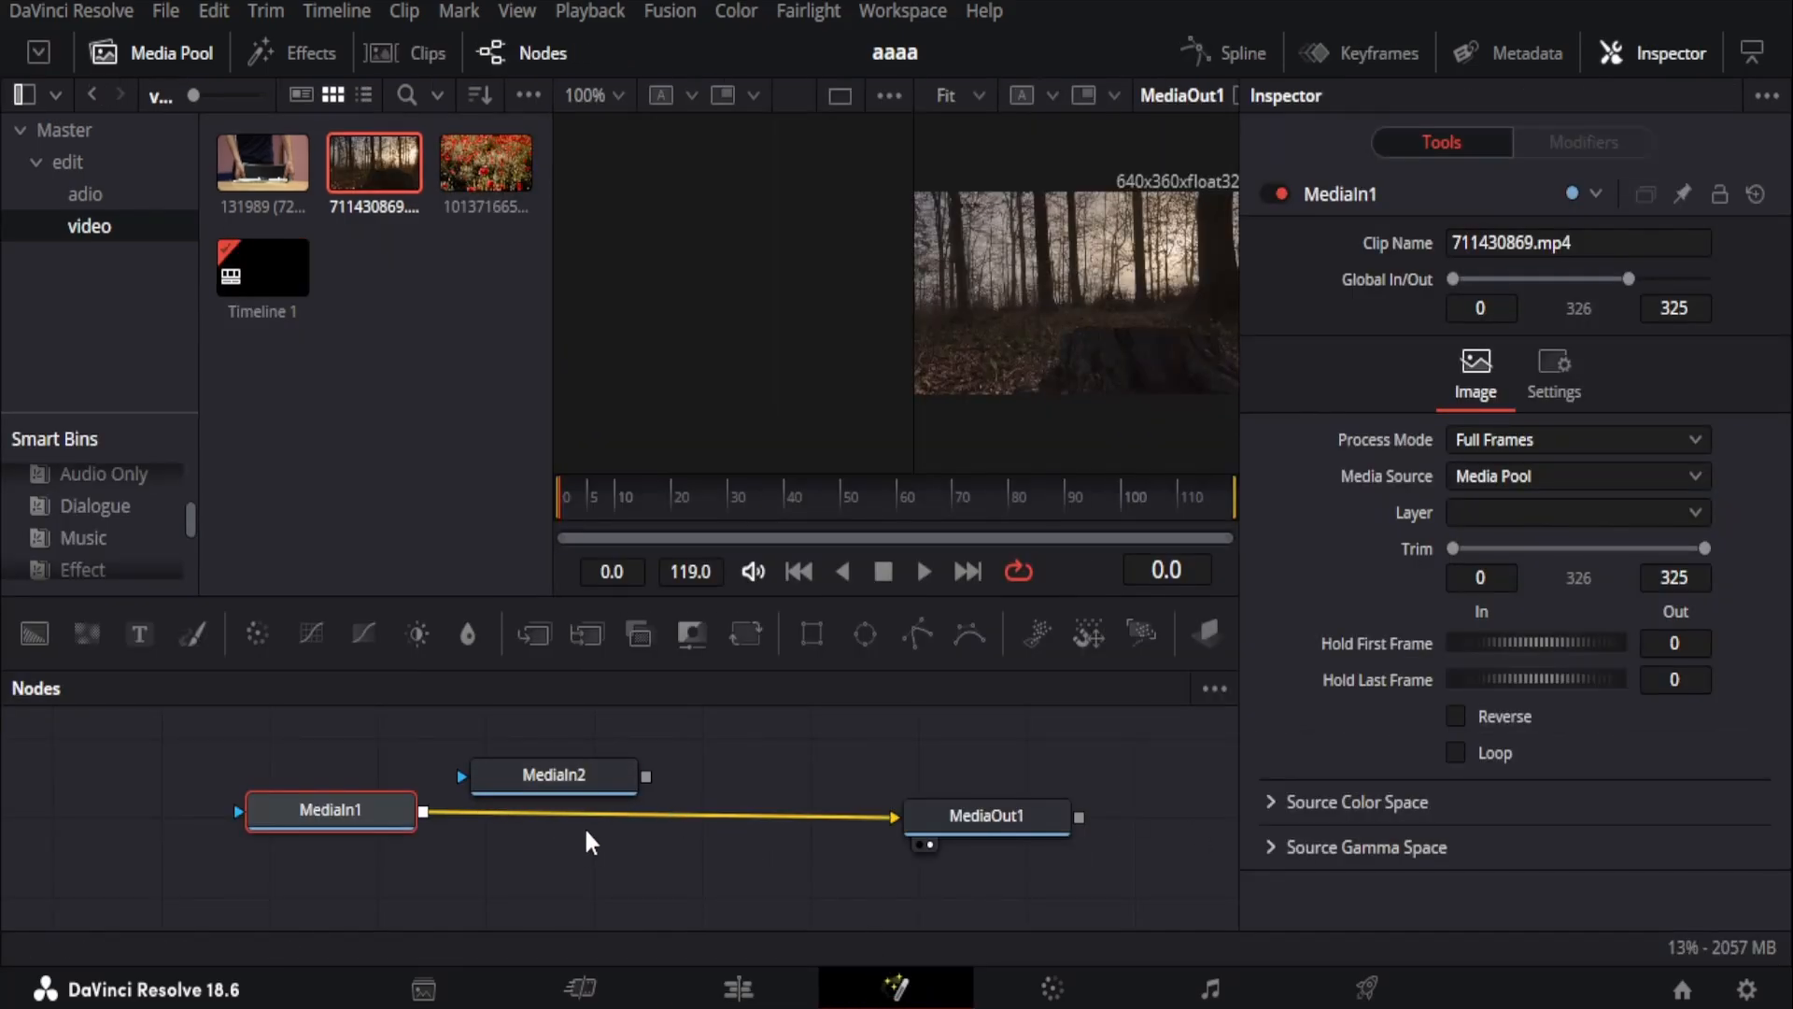
{"action": "left_click", "coordinate": [738, 989]}
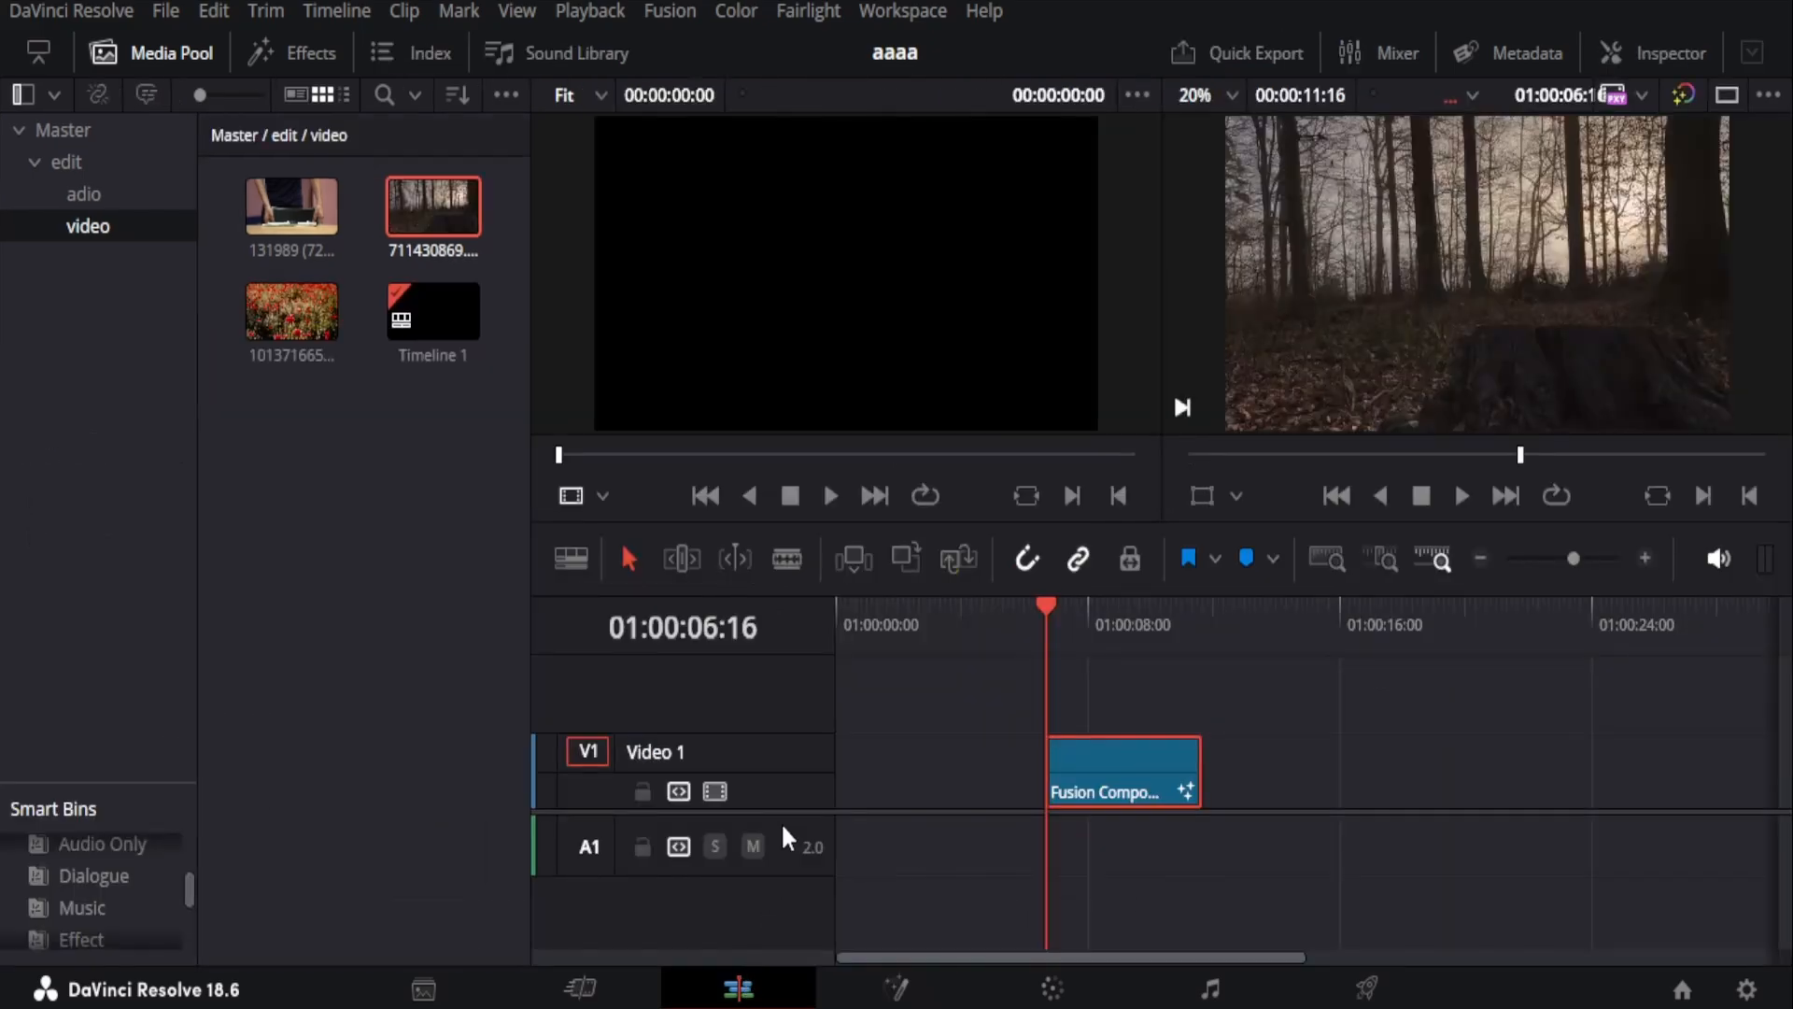
{"action": "key", "text": "Delete"}
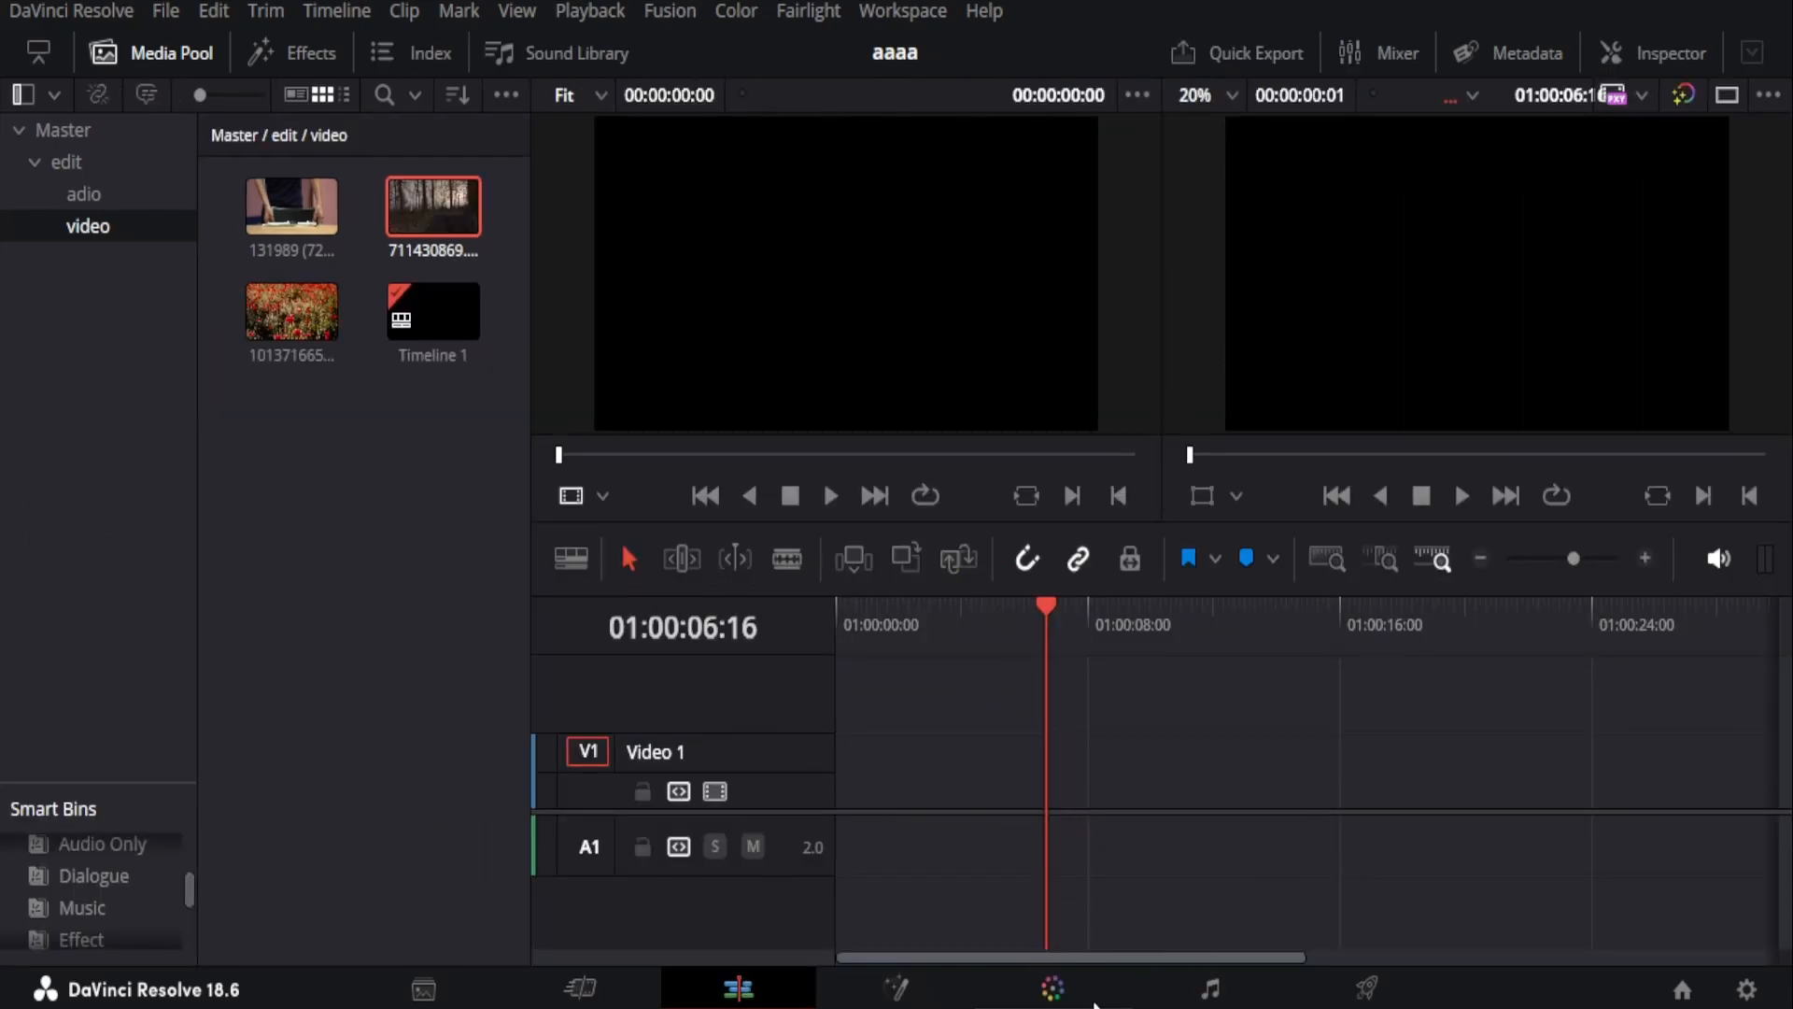
- Switch to the Color page and create a new timeline named Timeline 2 from the red poppy clip, keeping the default settings
{"action": "left_click", "coordinate": [1050, 990]}
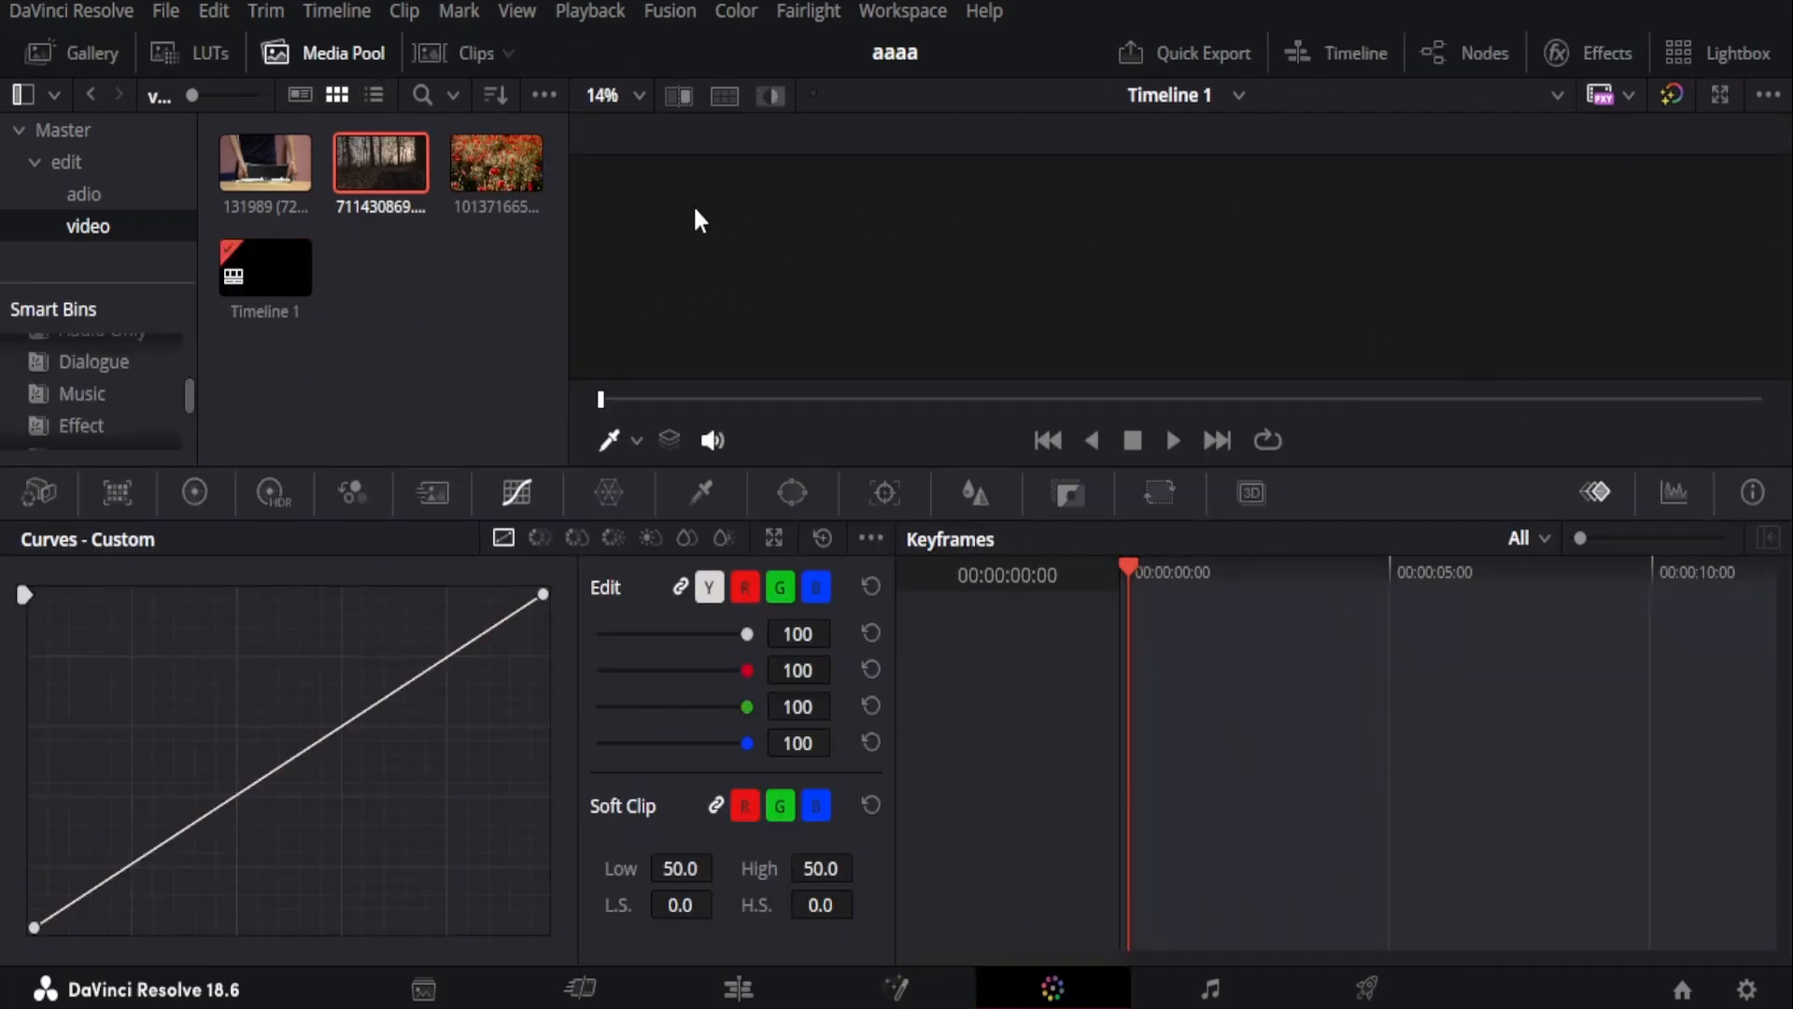
{"action": "right_click", "coordinate": [502, 178]}
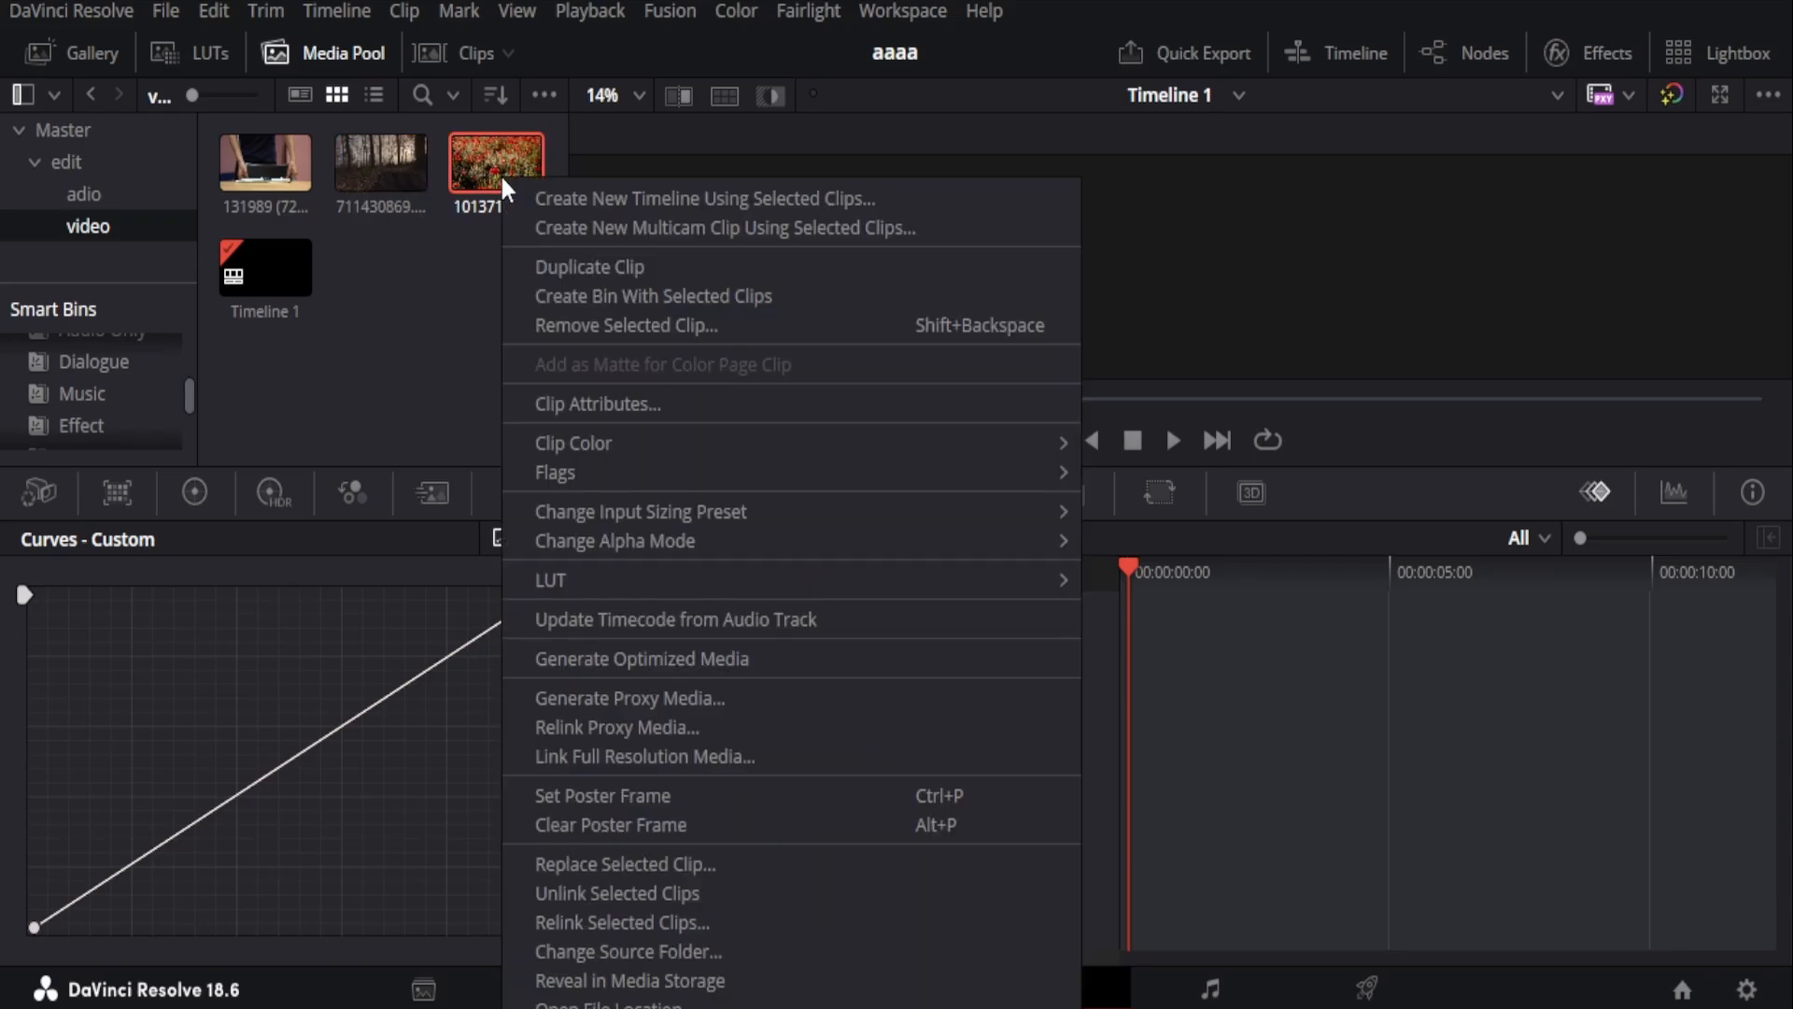
{"action": "left_click", "coordinate": [787, 194]}
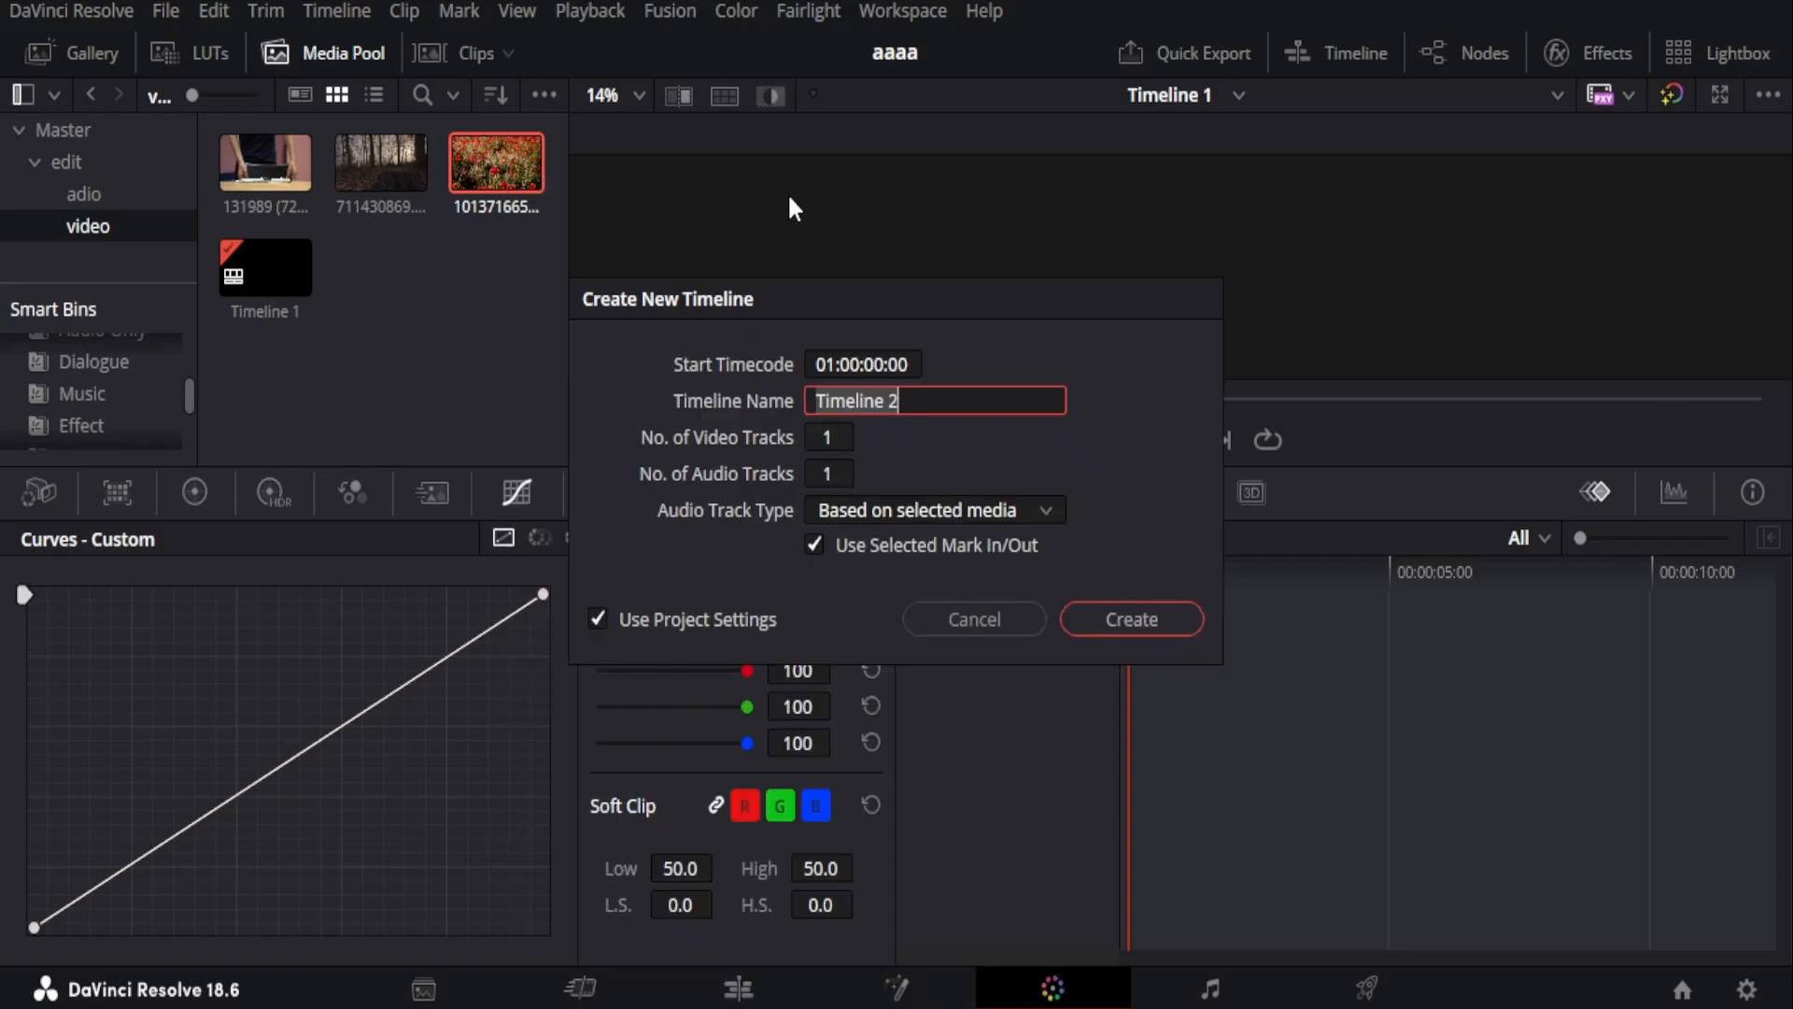
{"action": "left_click", "coordinate": [1145, 607]}
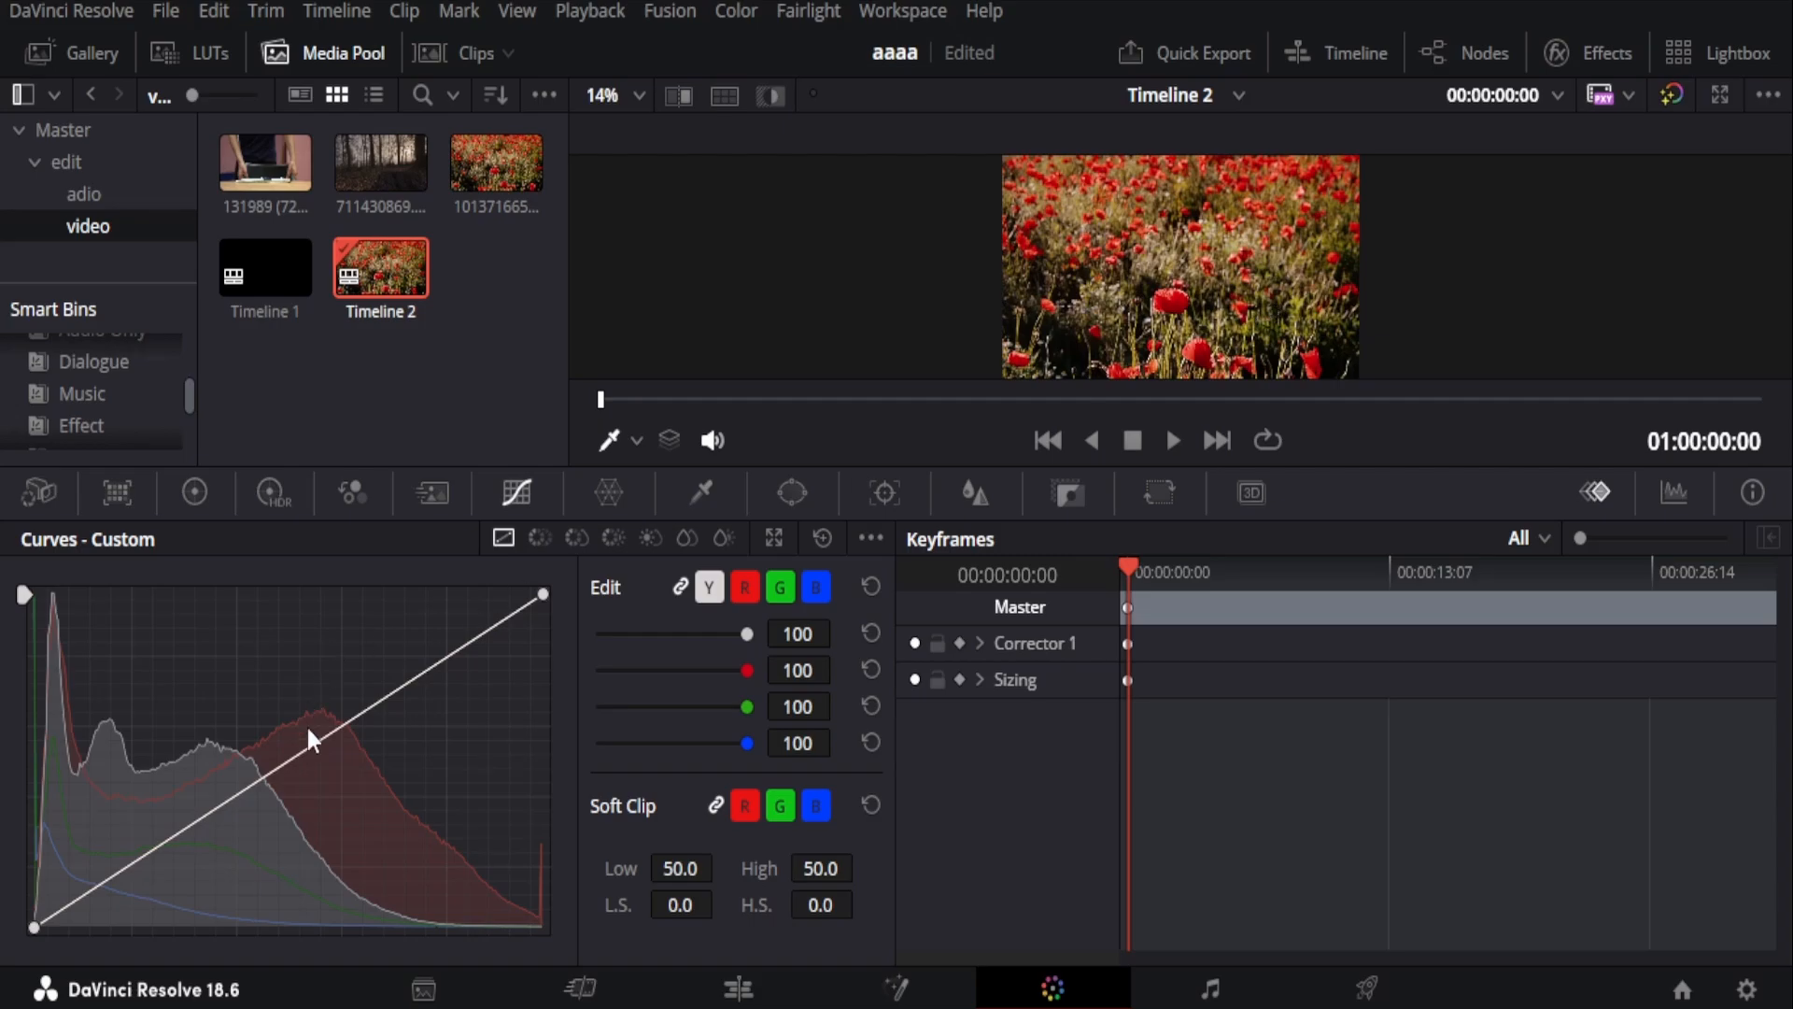
- Add a control point near the middle of the poppy clip's custom curve
{"action": "mouse_move", "coordinate": [304, 743]}
{"action": "left_mouse_down"}
{"action": "mouse_move", "coordinate": [274, 698]}
{"action": "mouse_move", "coordinate": [318, 782]}
{"action": "mouse_move", "coordinate": [297, 743]}
{"action": "left_mouse_up"}
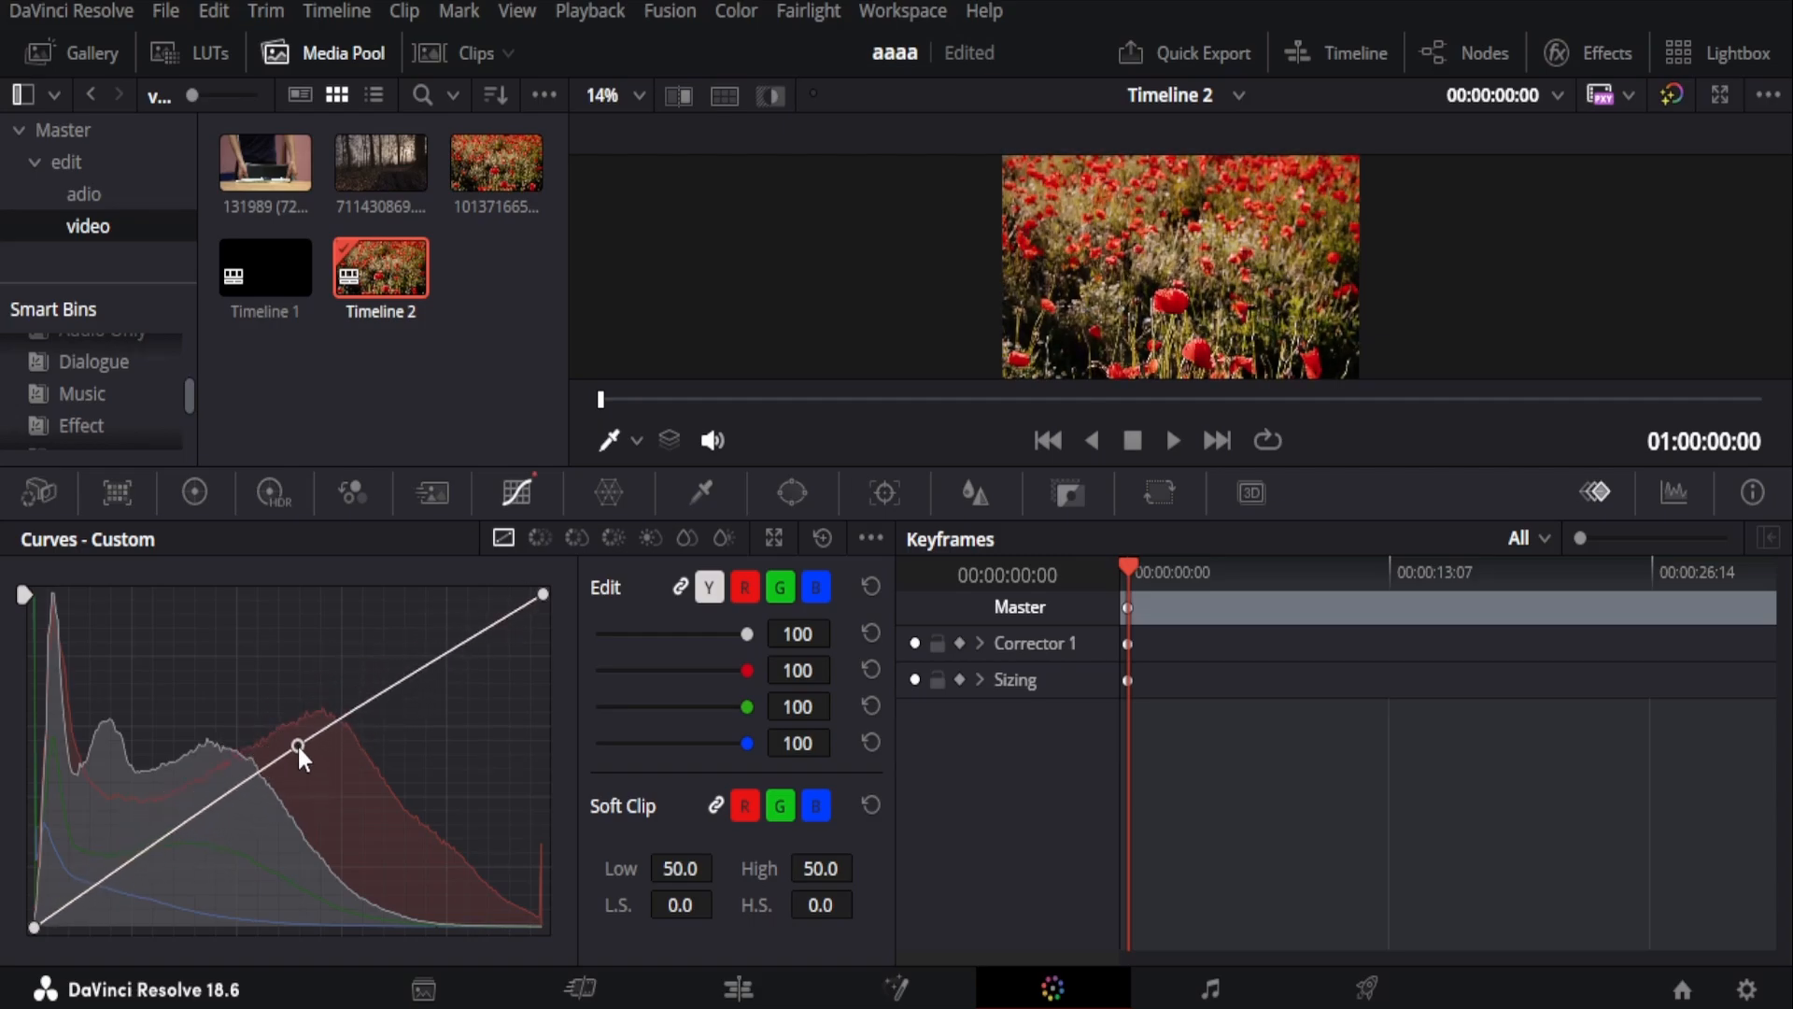
- Replace 1013716656.mp4 on Timeline 2's Video 1 track with a new copy from the video bin and check it on the Color page
{"action": "left_click", "coordinate": [737, 987]}
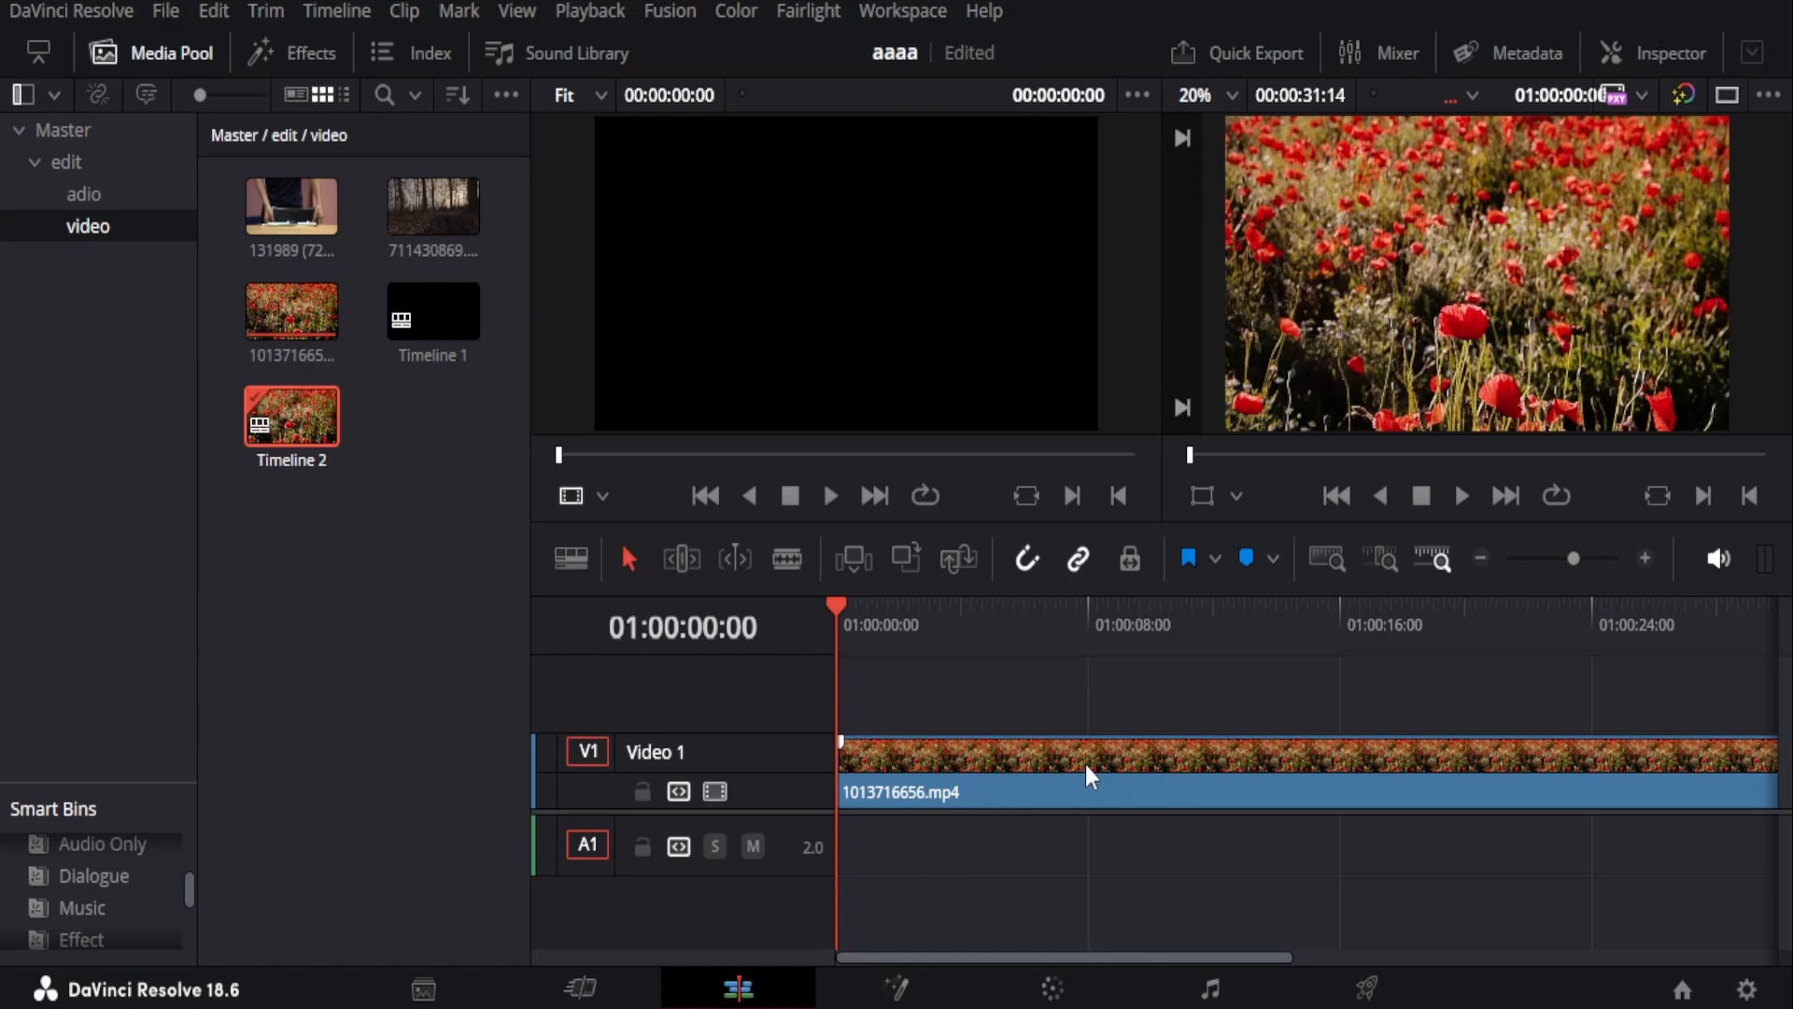
{"action": "left_click", "coordinate": [1352, 761]}
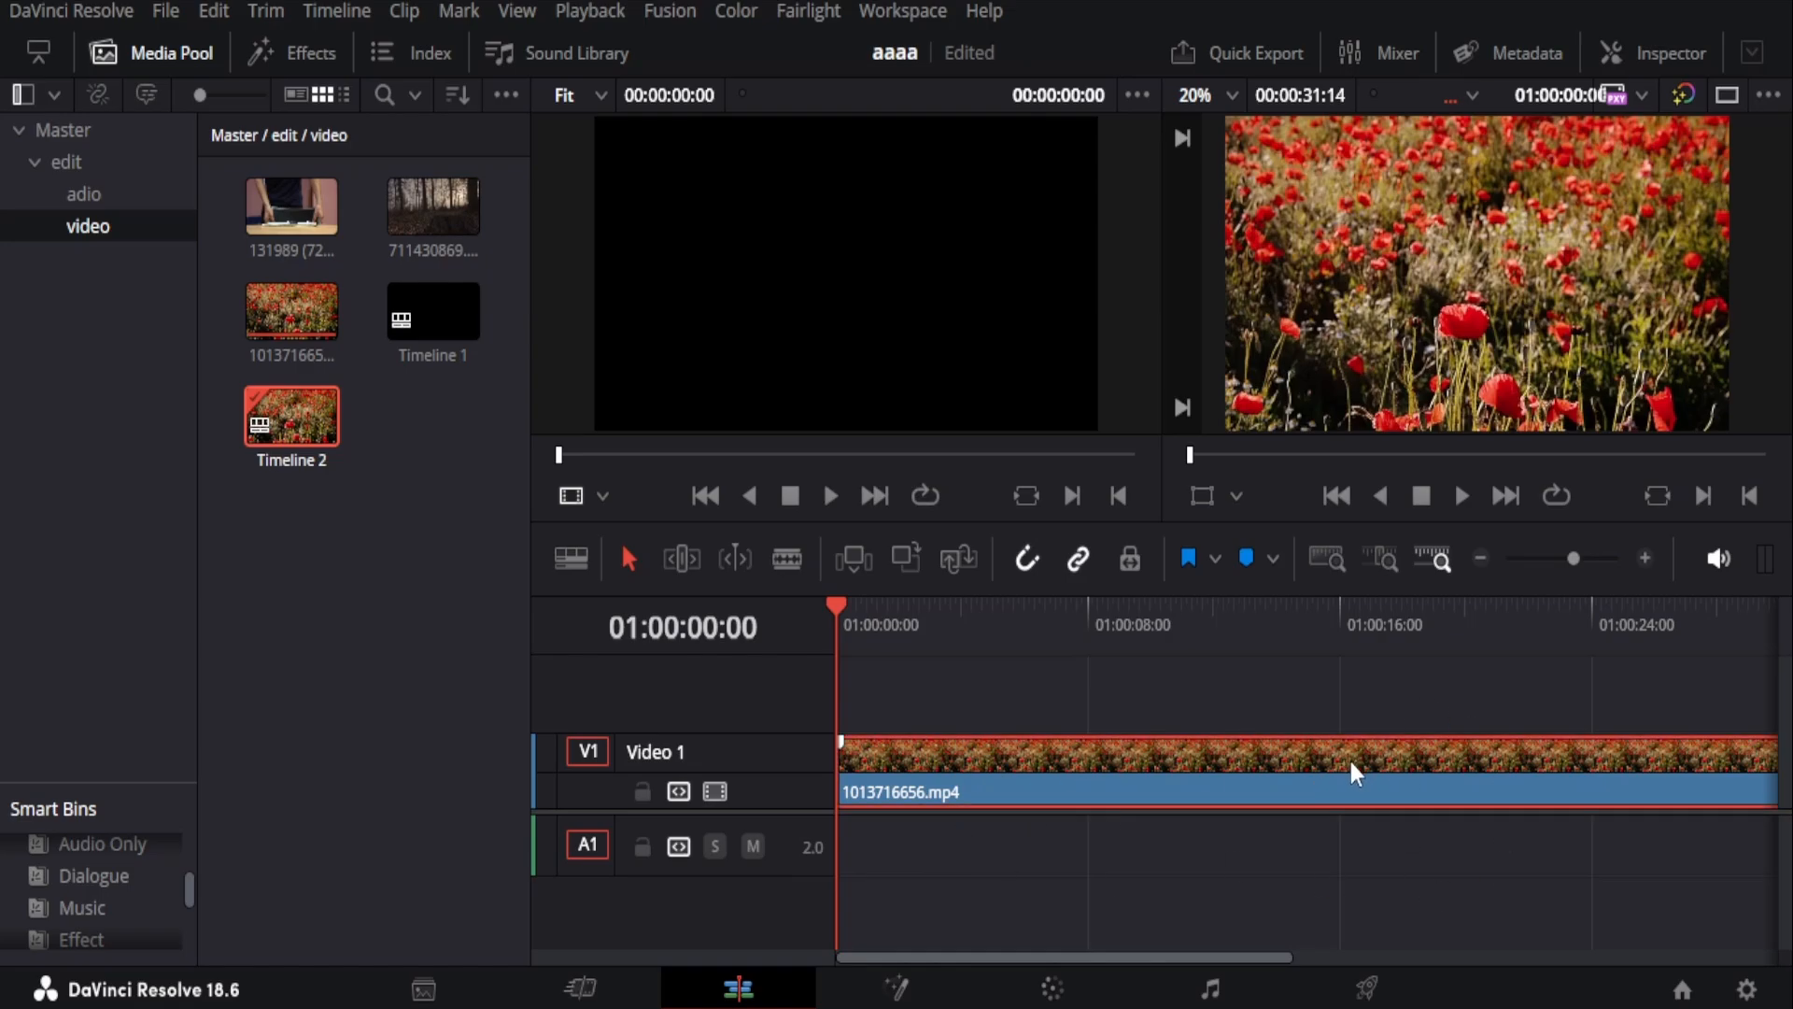
{"action": "key", "text": "Delete"}
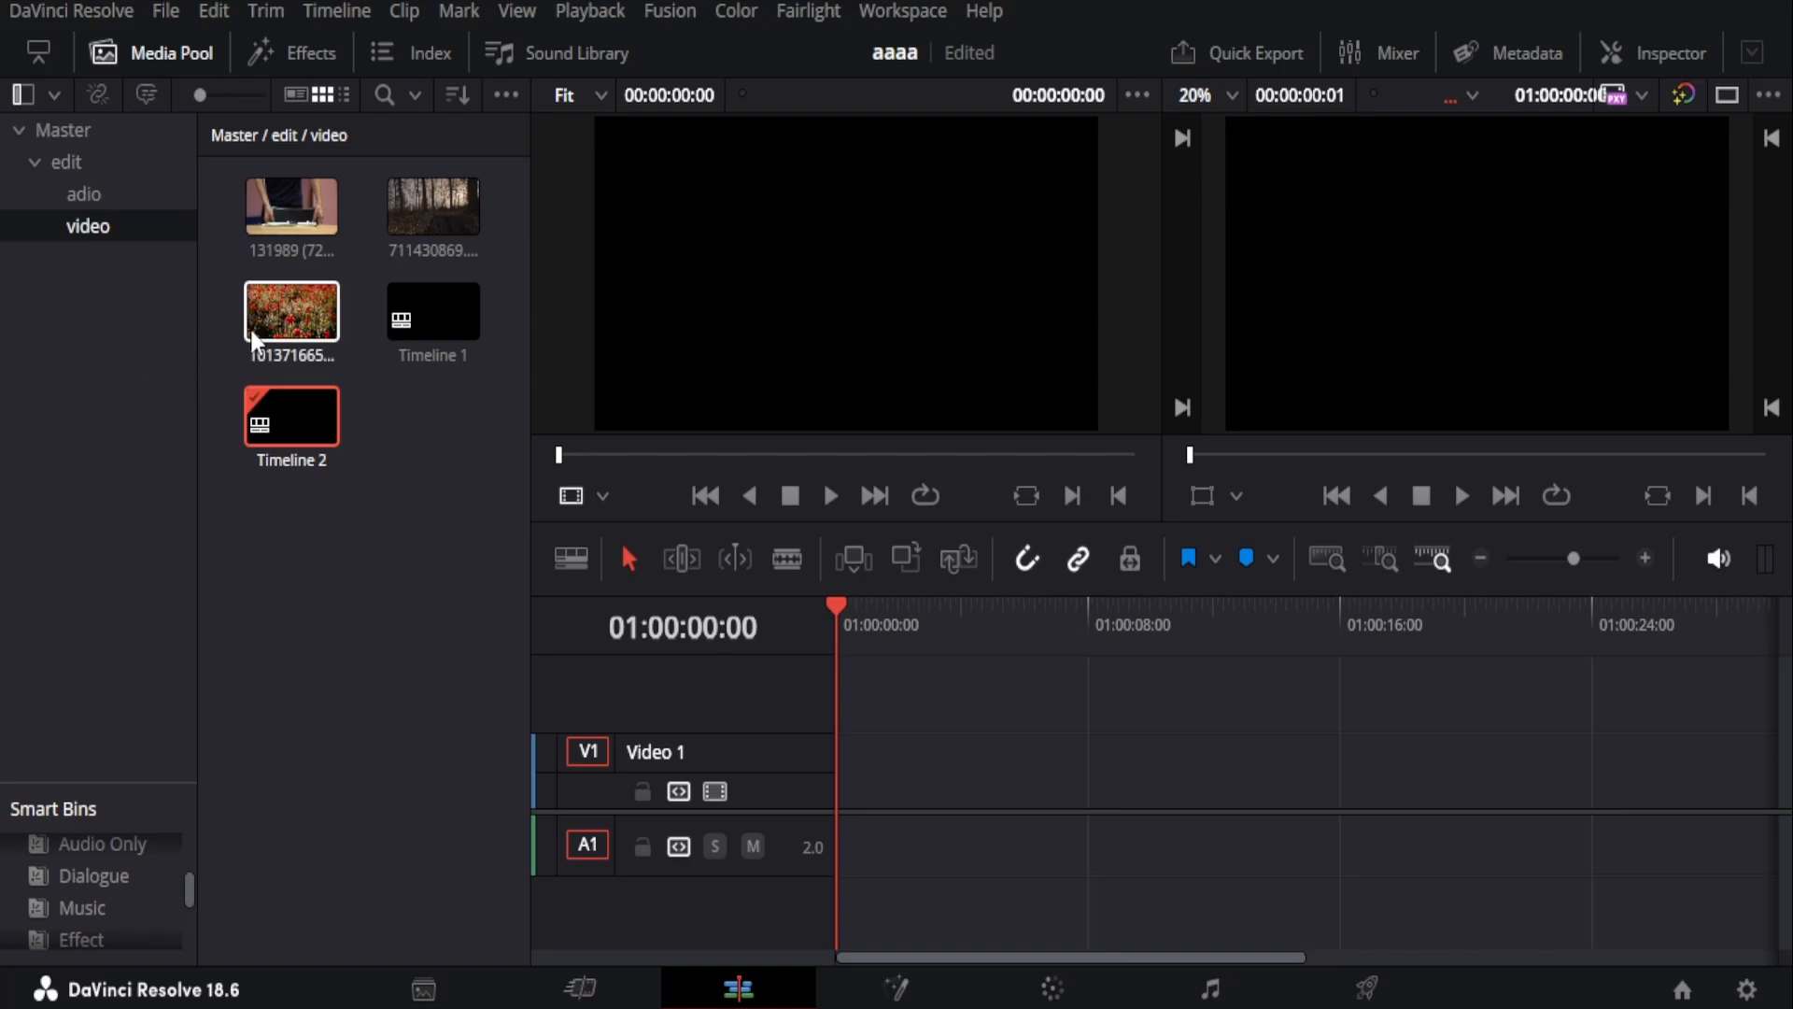
{"action": "left_click_drag", "start_coordinate": [254, 341], "coordinate": [1092, 811]}
{"action": "left_click", "coordinate": [1051, 991]}
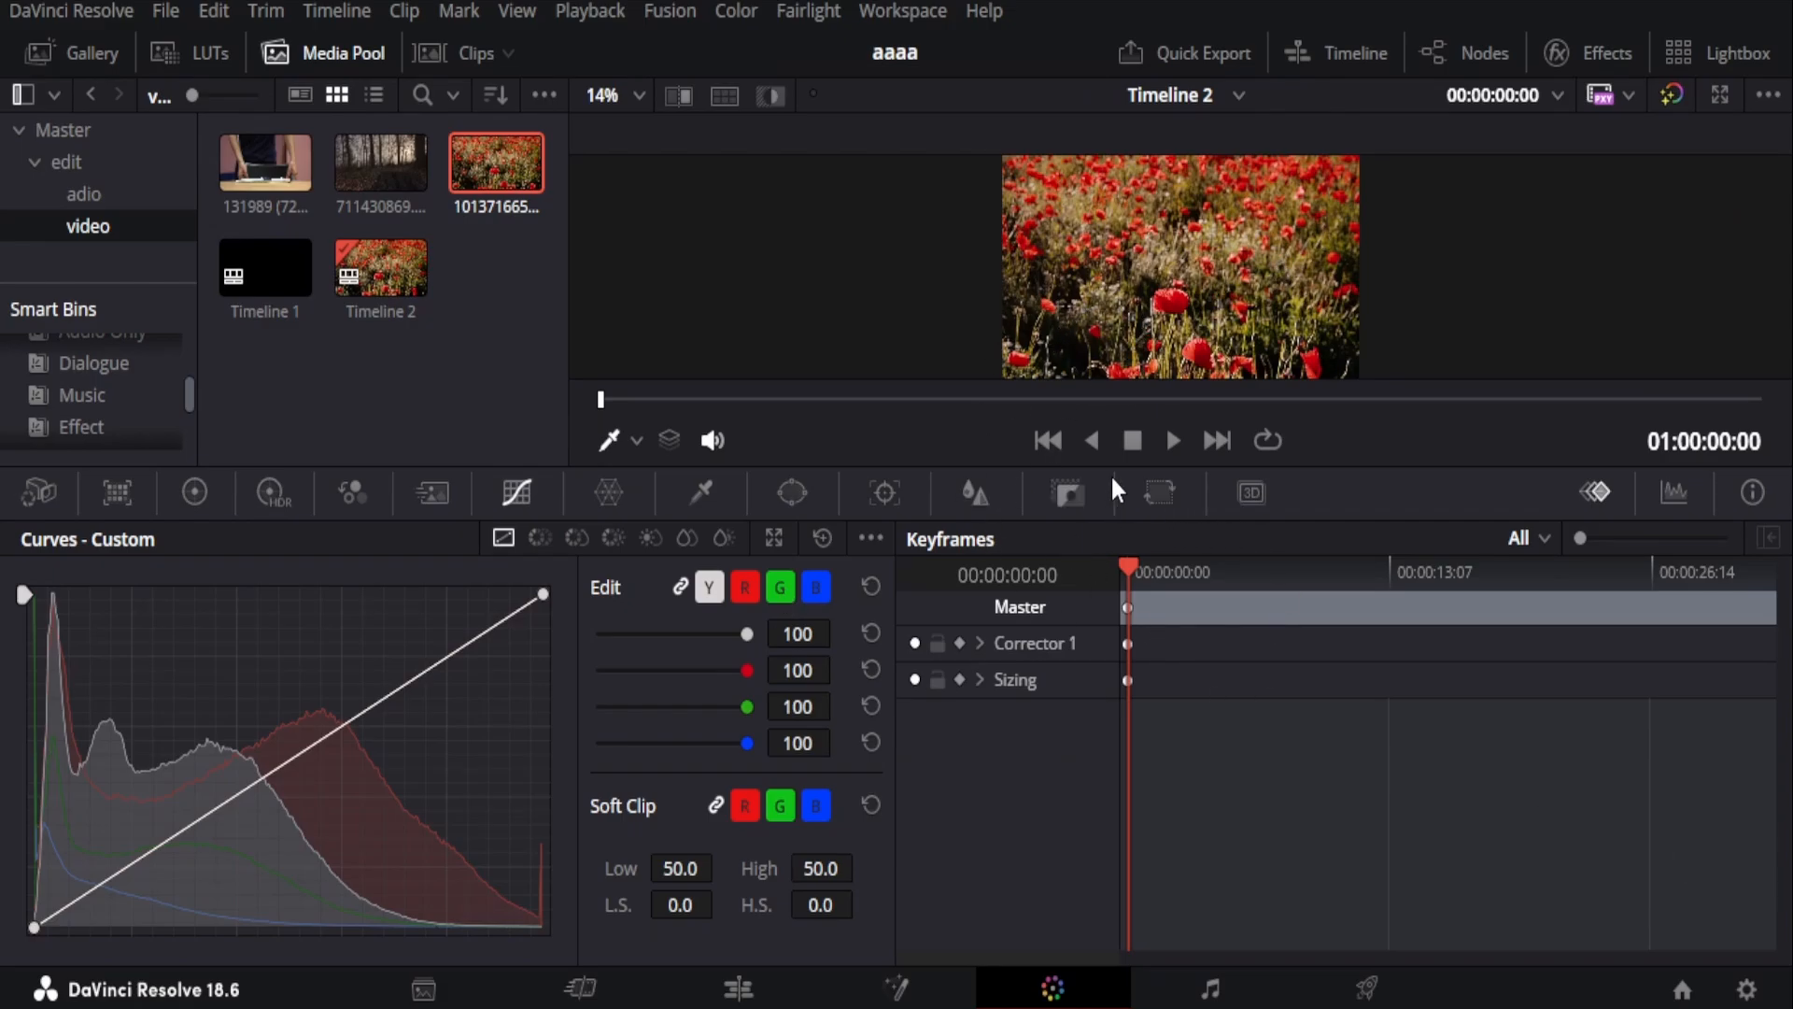
{"action": "left_click", "coordinate": [737, 989]}
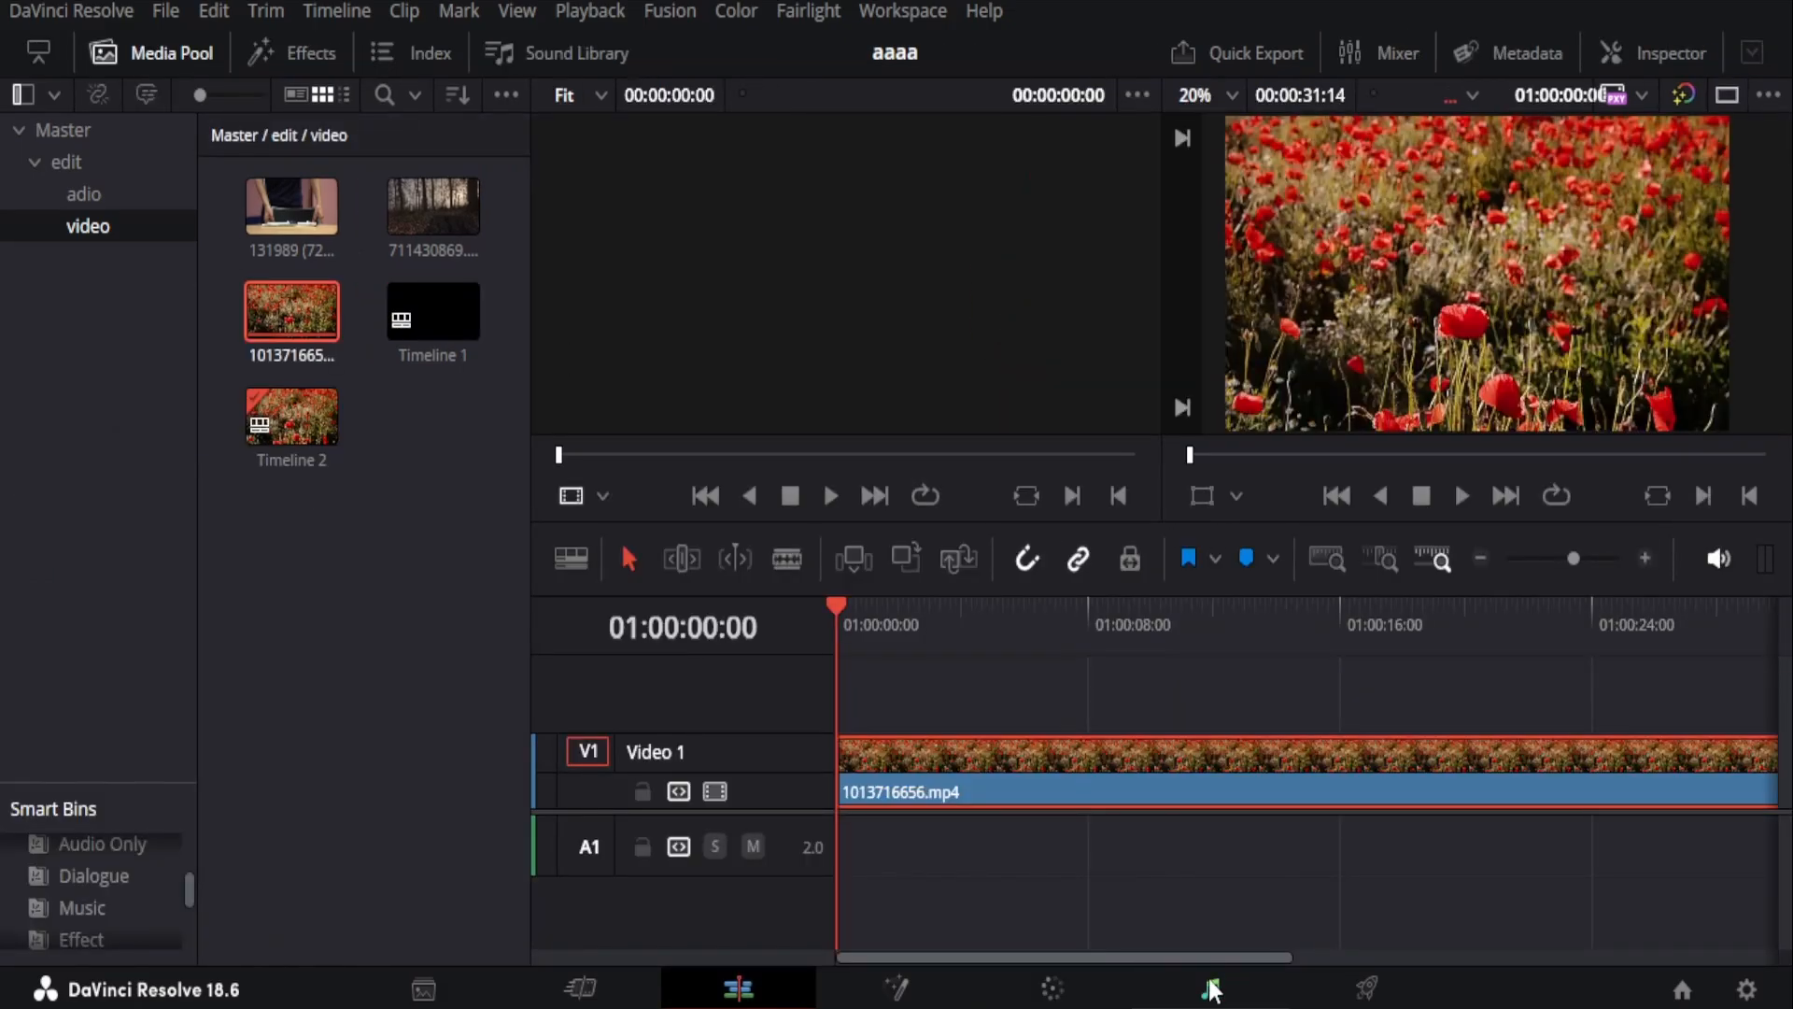
- Switch to the Fairlight page, show the media pool and load the Building Blocks track from the adio bin
{"action": "left_click", "coordinate": [1211, 988]}
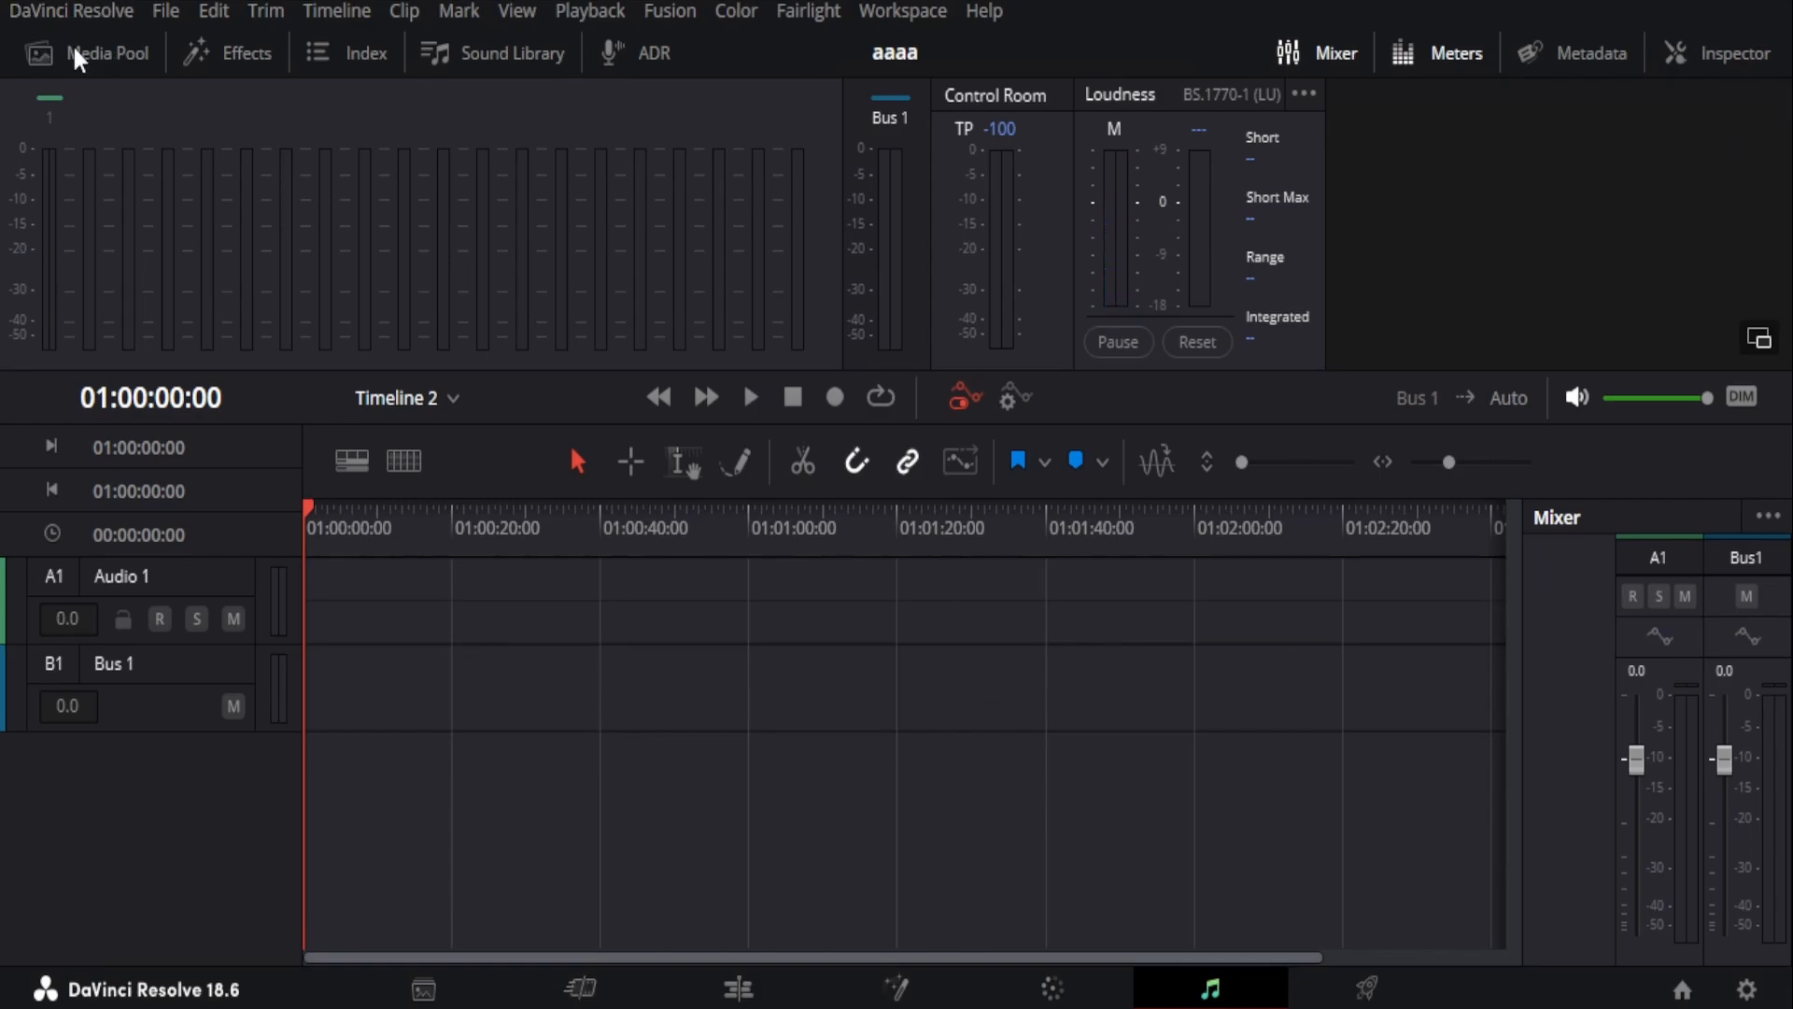
{"action": "left_click", "coordinate": [105, 53]}
{"action": "left_click", "coordinate": [108, 53]}
{"action": "left_click", "coordinate": [107, 53]}
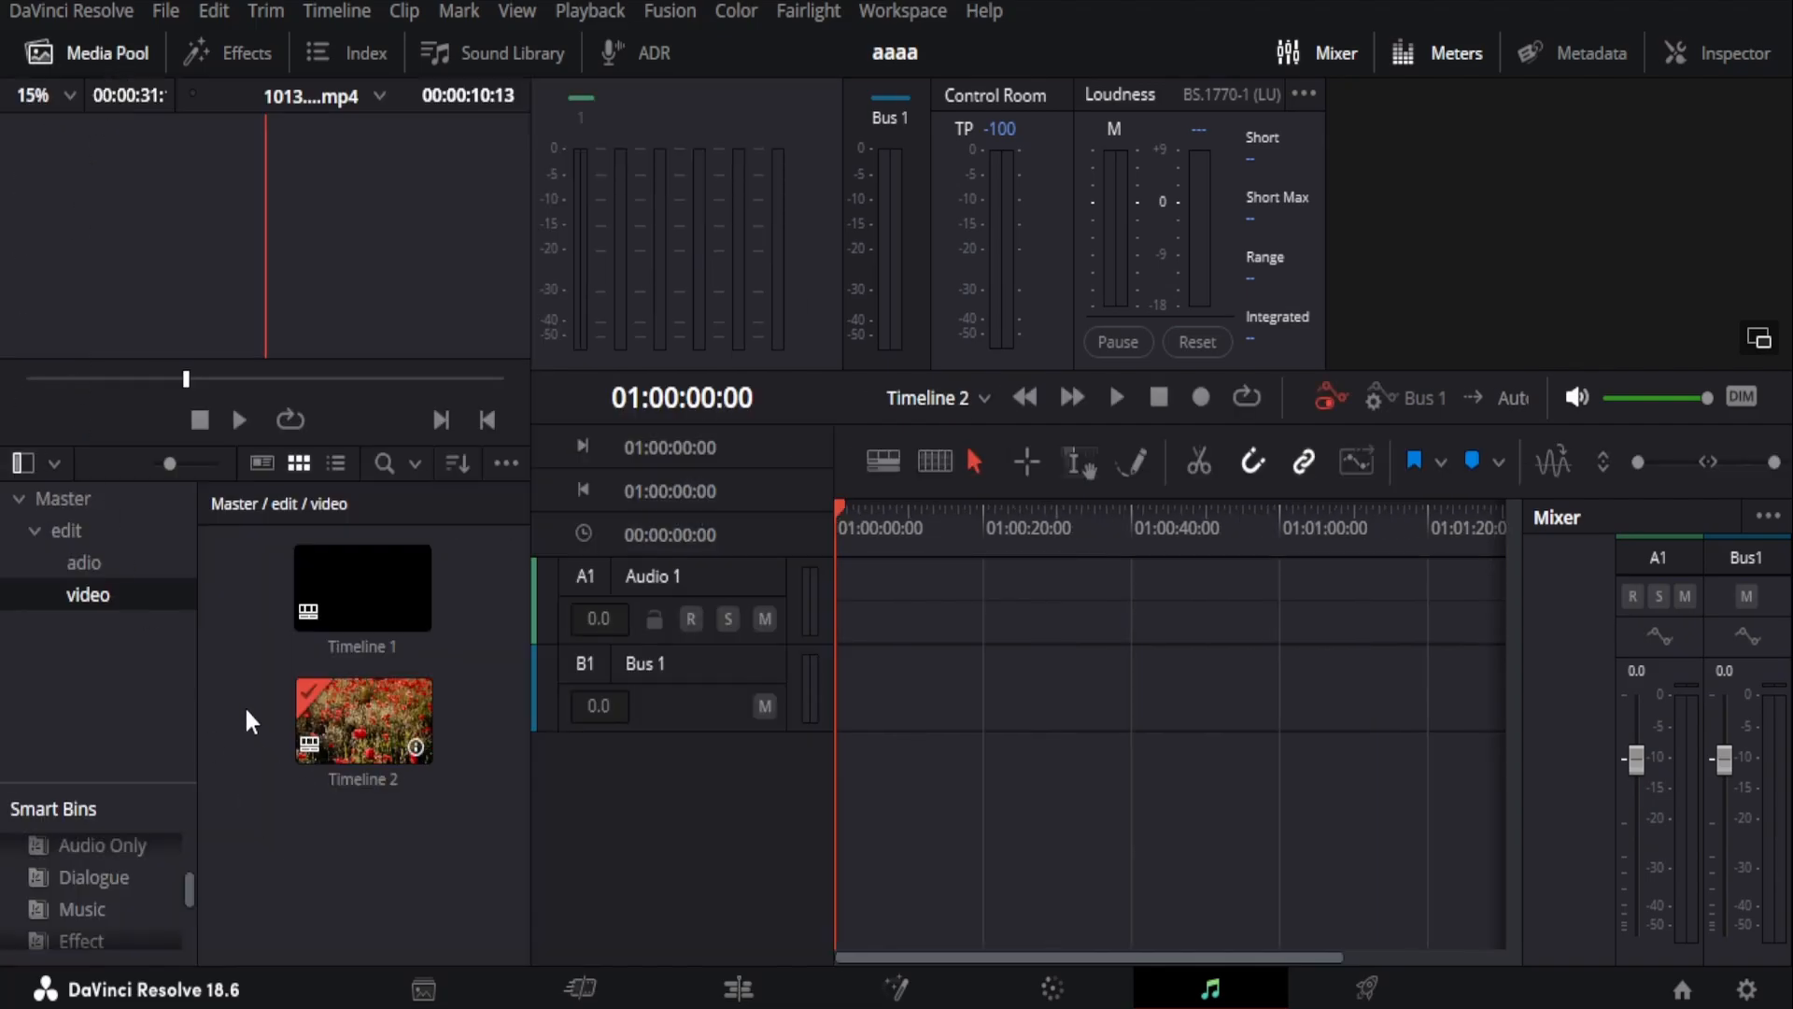
{"action": "left_click", "coordinate": [98, 567]}
{"action": "left_click", "coordinate": [329, 607]}
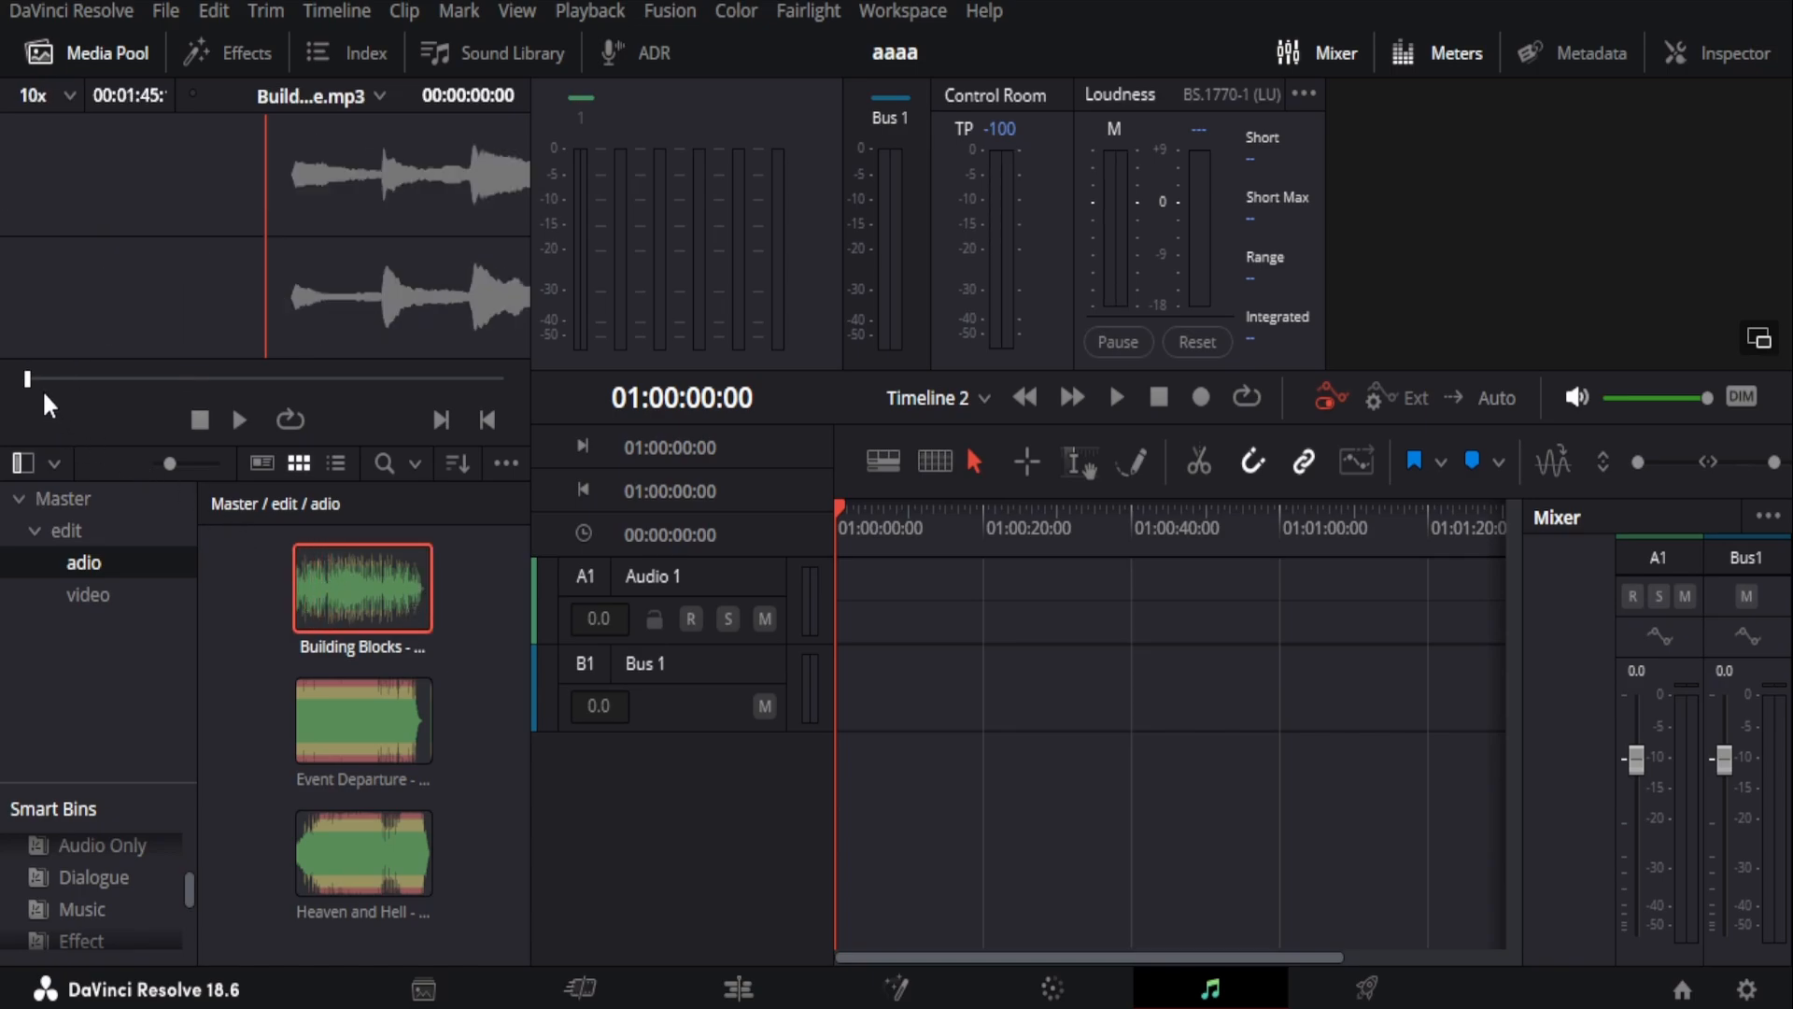
- Mark the Building Blocks track with an in point at 00:00:41:03 and an out point at 00:01:12:23
{"action": "left_click_drag", "start_coordinate": [27, 378], "coordinate": [247, 439]}
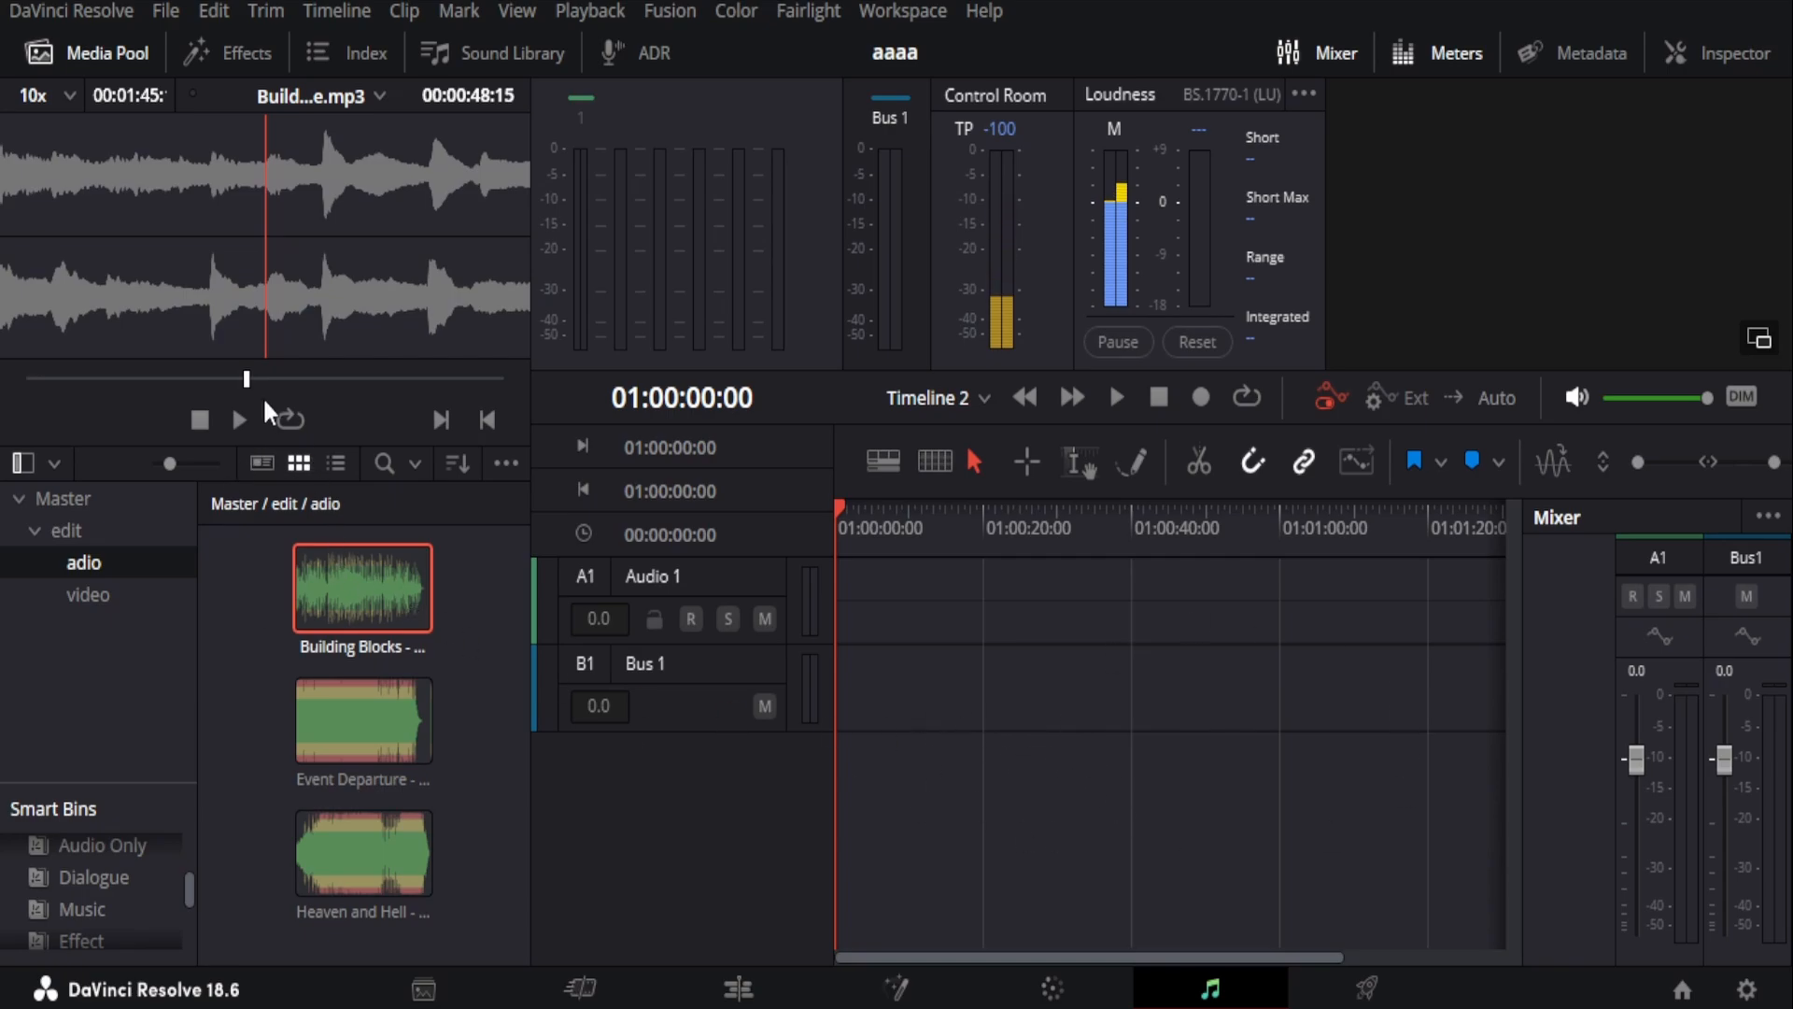
{"action": "left_click_drag", "start_coordinate": [246, 385], "coordinate": [211, 400]}
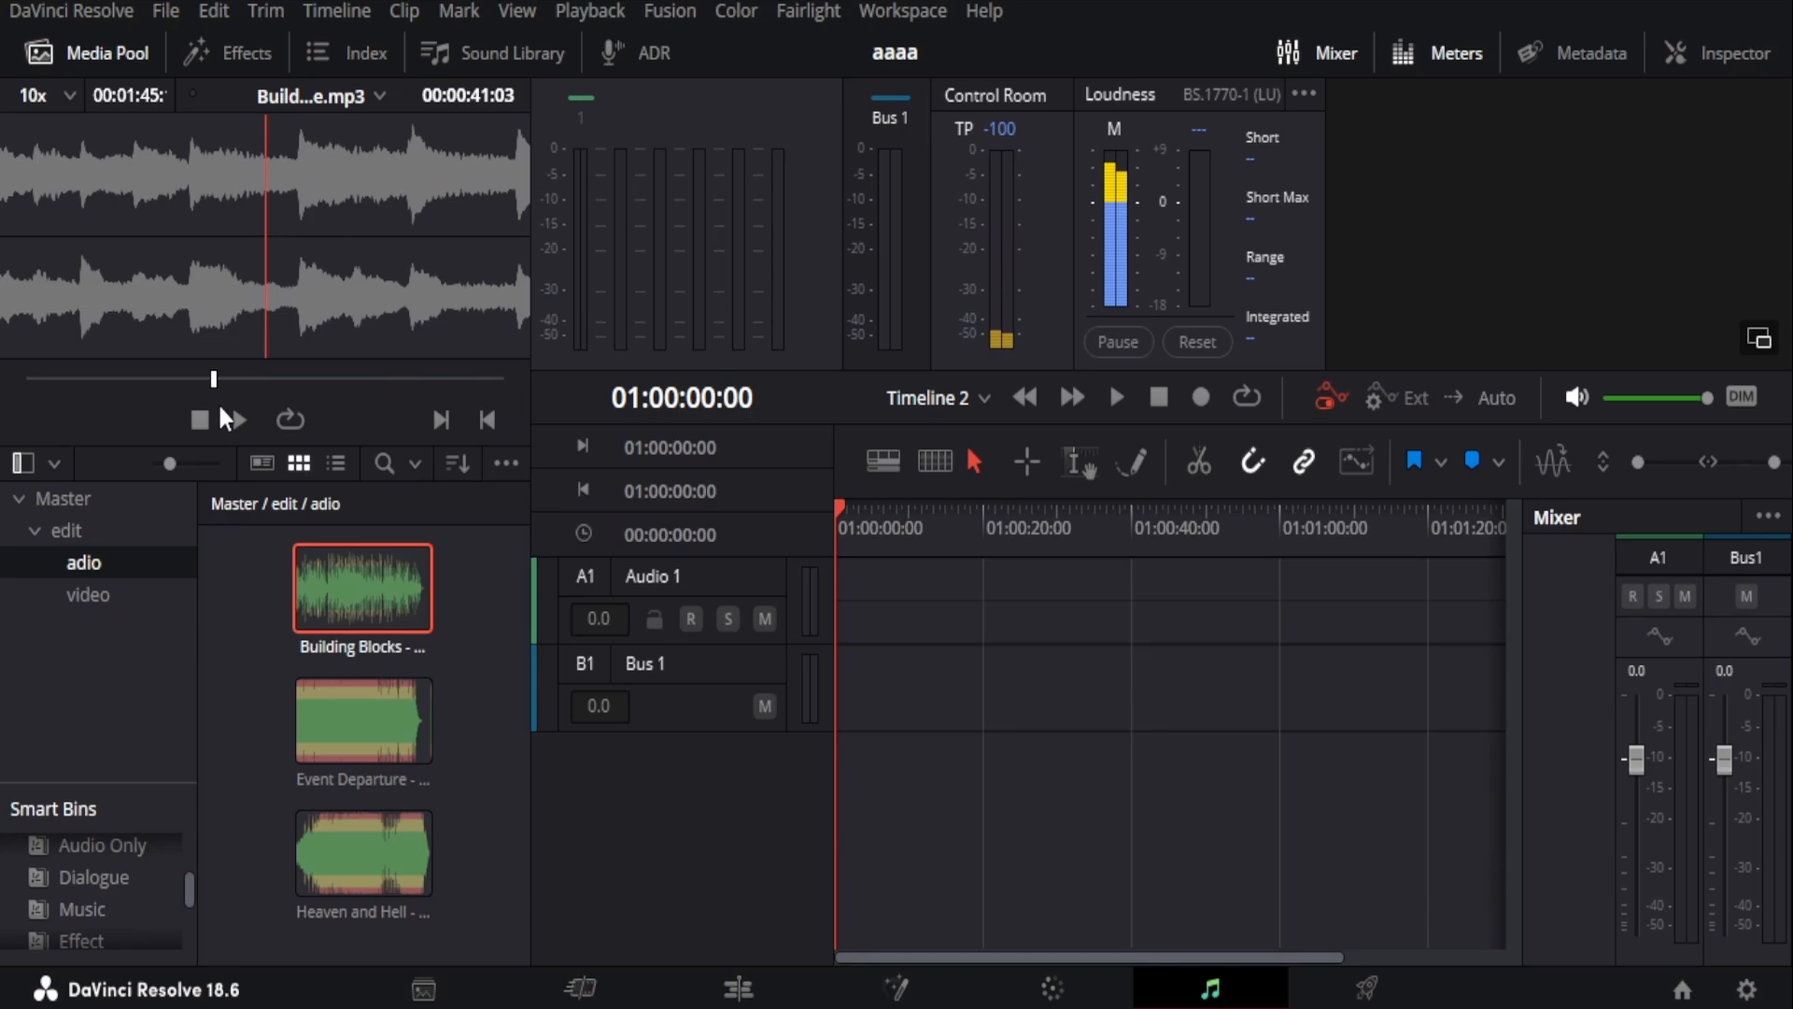
{"action": "key", "text": "i"}
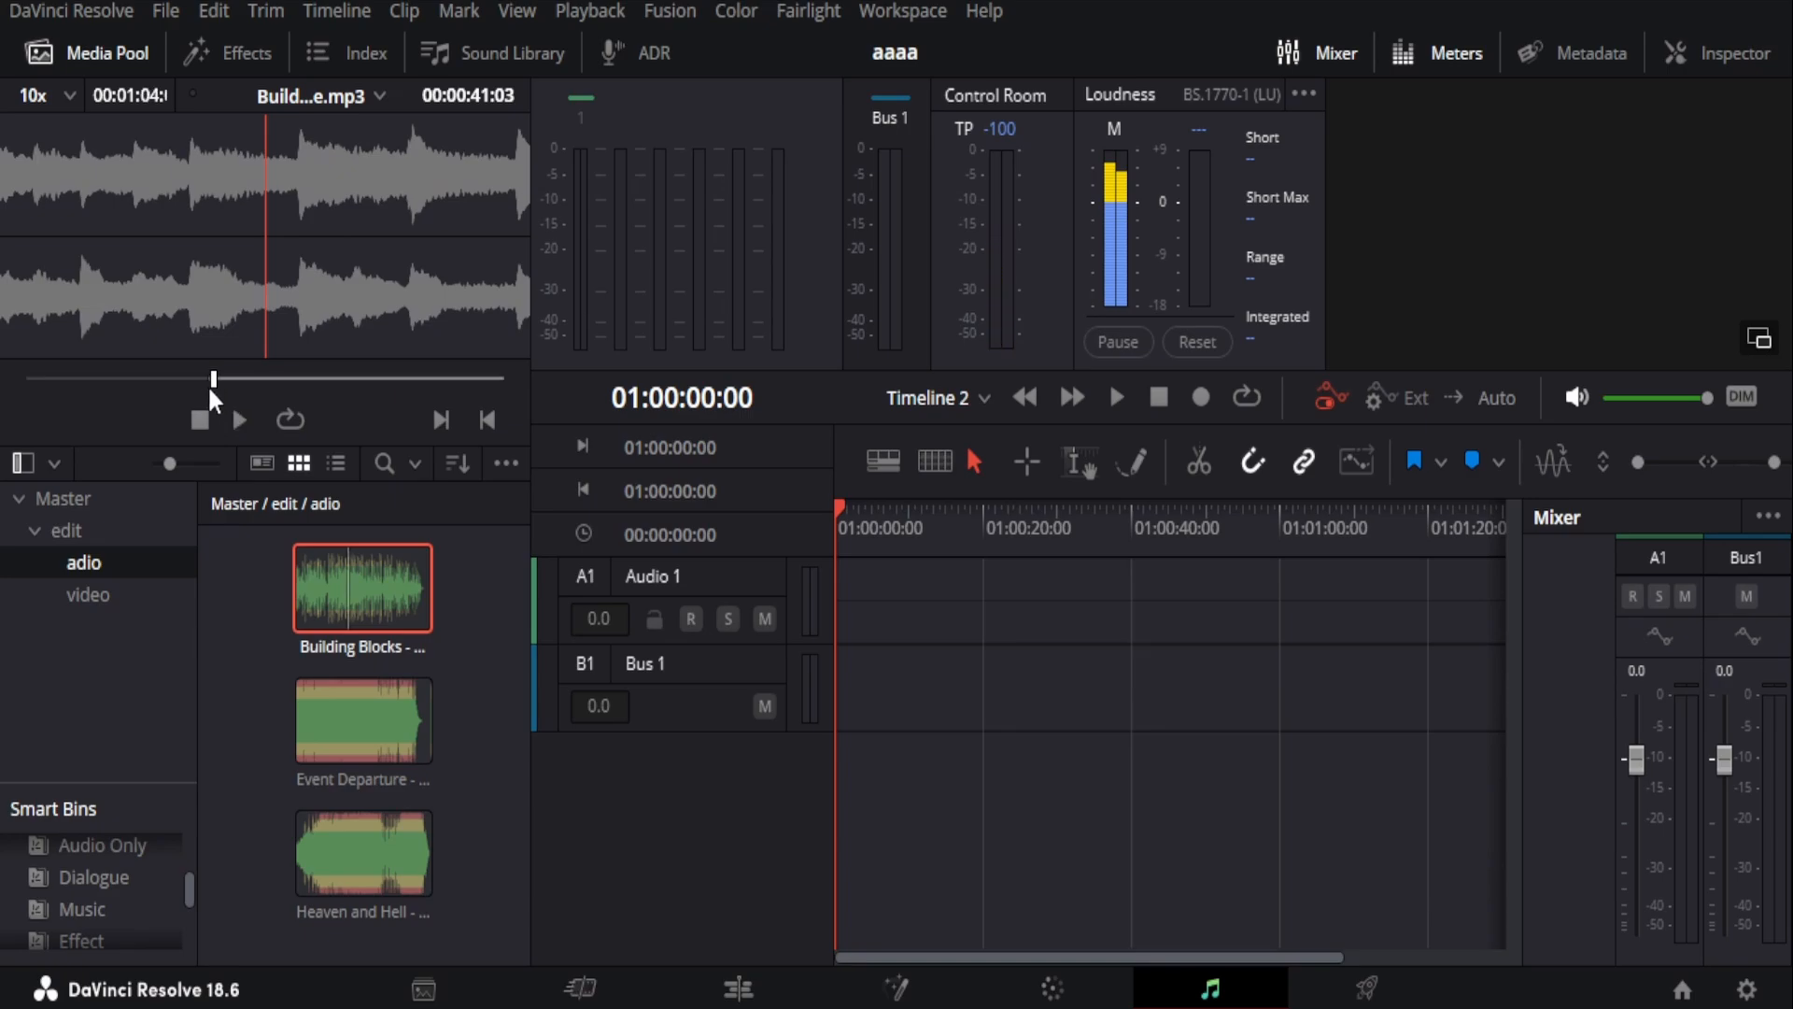
{"action": "left_click_drag", "start_coordinate": [213, 385], "coordinate": [359, 414]}
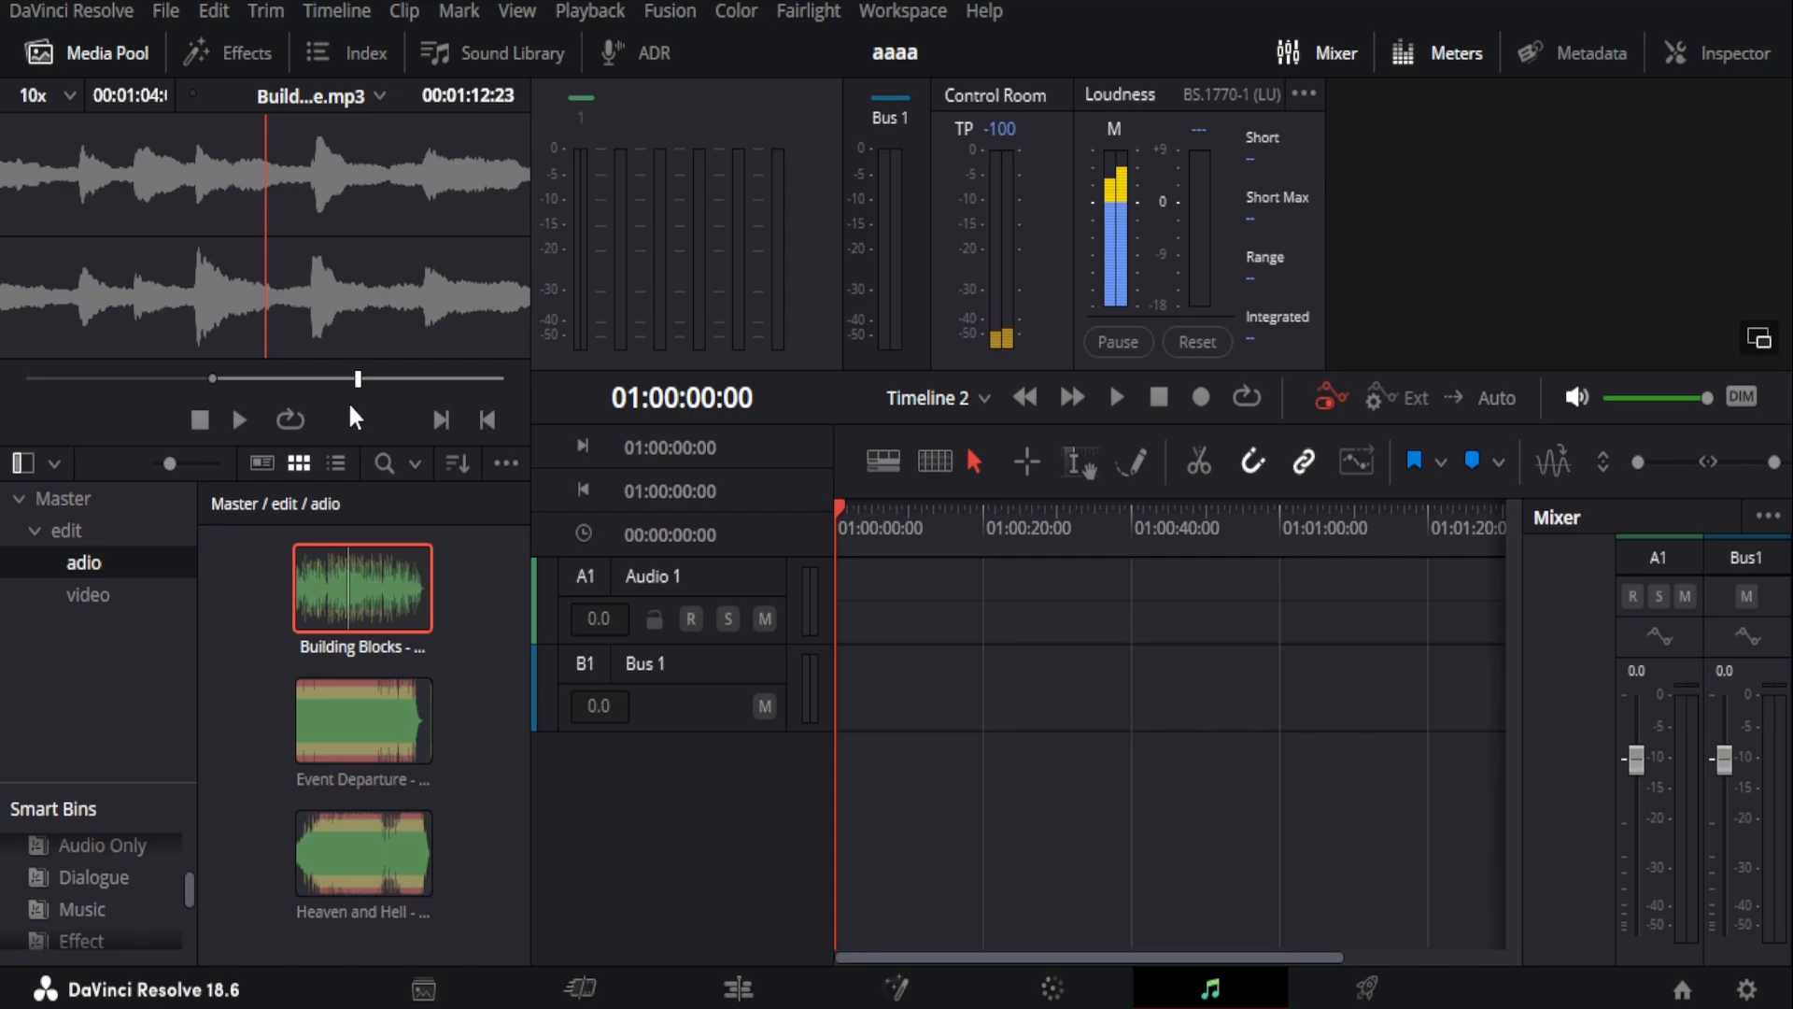
{"action": "key", "text": "o"}
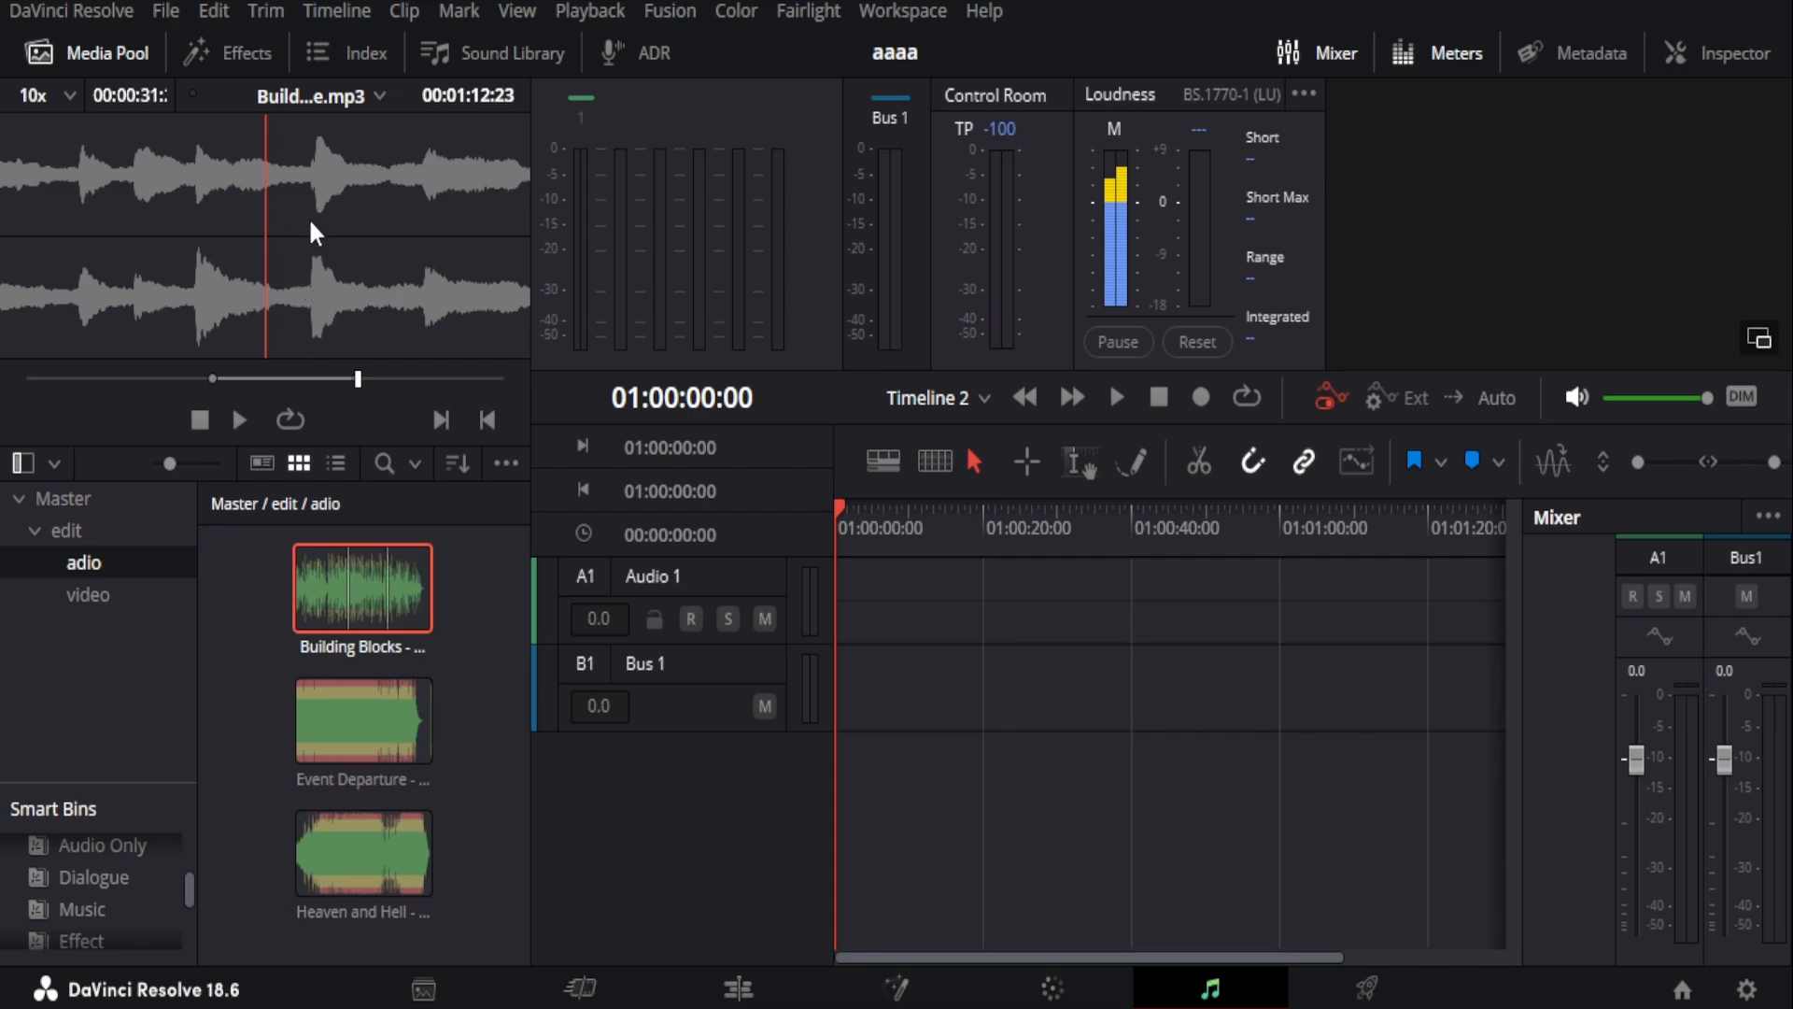
- Place the marked Building Blocks section on a new Audio 2 track near the start of Timeline 2 and save the project
{"action": "left_click_drag", "start_coordinate": [383, 351], "coordinate": [961, 676]}
{"action": "key", "text": "ctrl+s"}
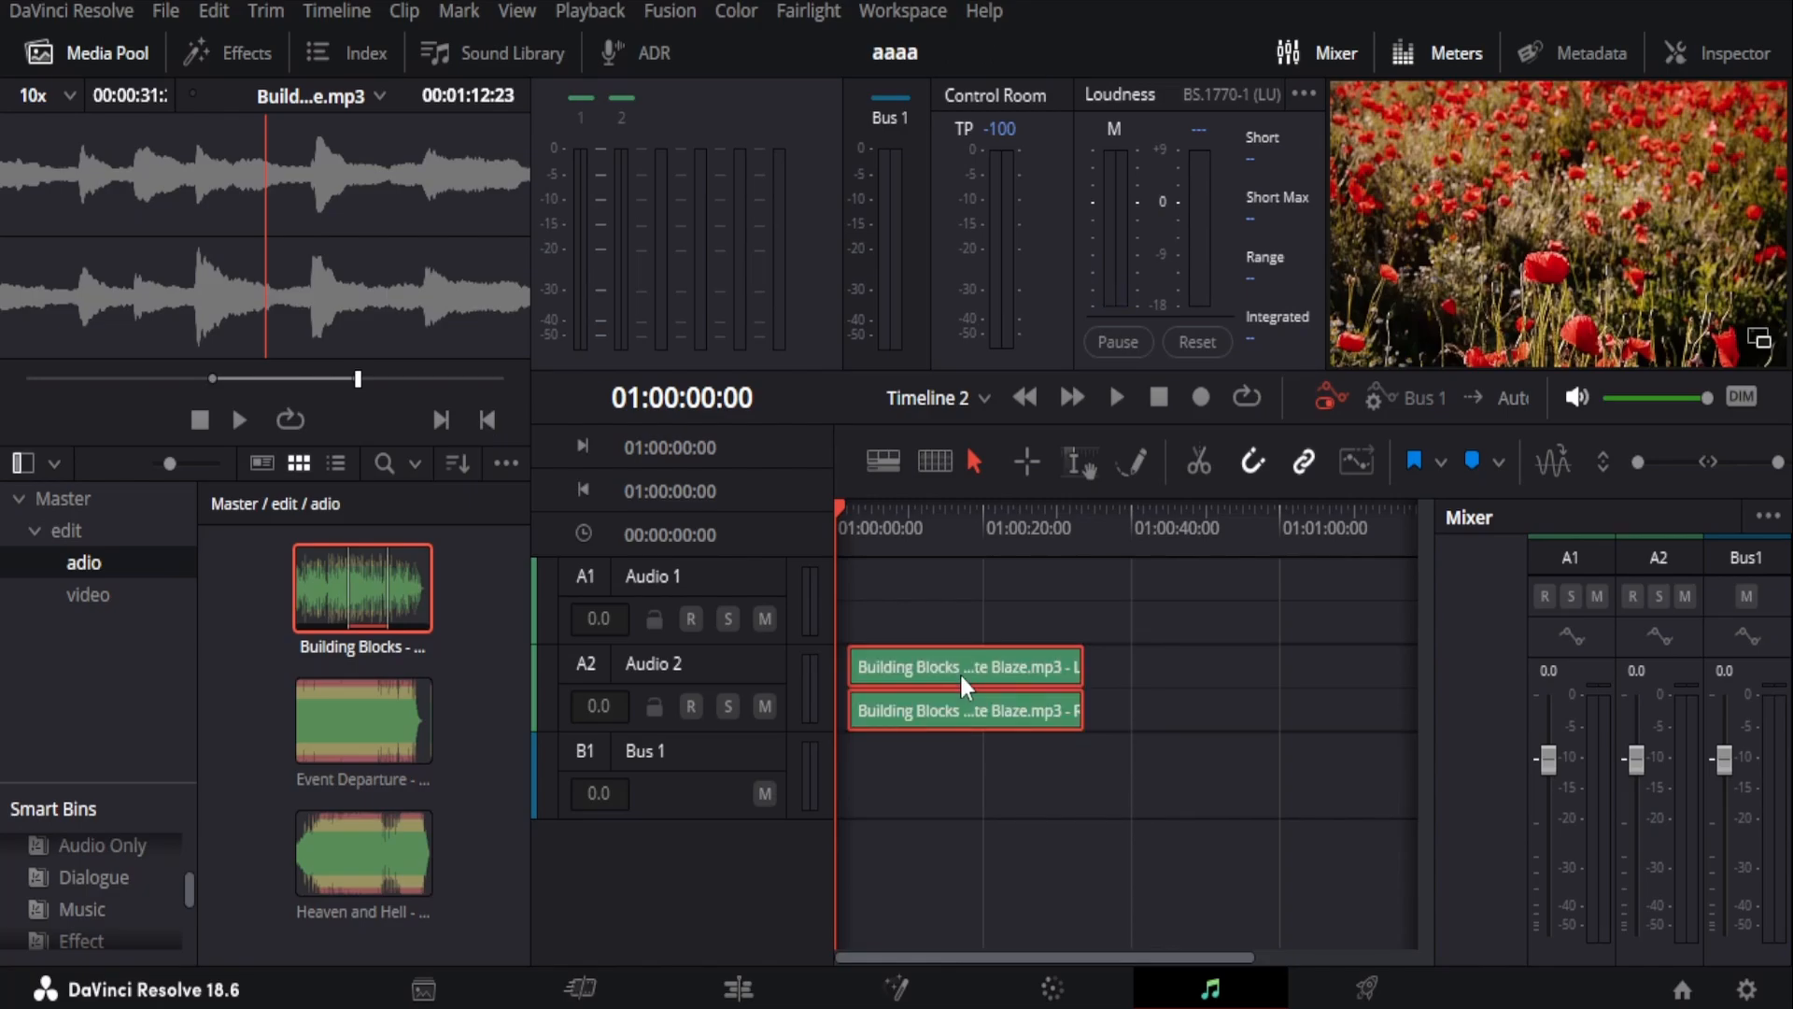
- Adjust the Building Blocks clip's position on the Audio 2 track and go through the Media page to the Edit page
{"action": "left_click_drag", "start_coordinate": [961, 671], "coordinate": [945, 671]}
{"action": "left_click", "coordinate": [423, 990]}
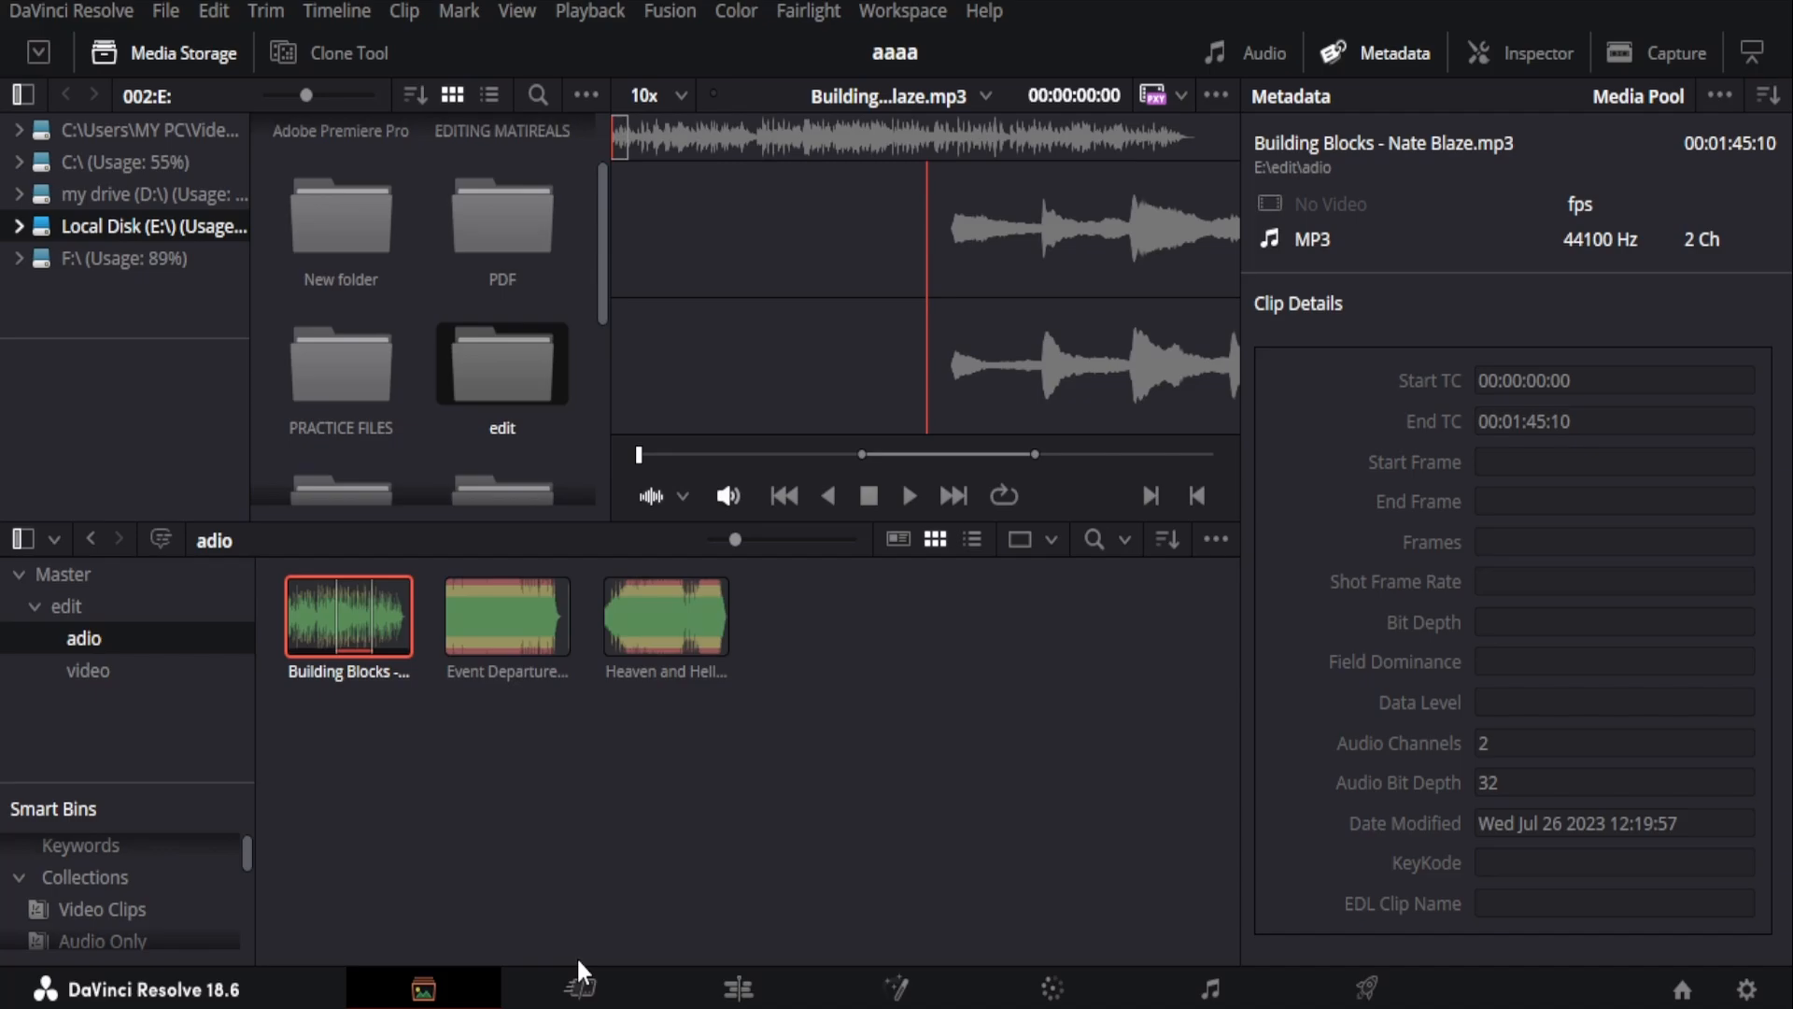
{"action": "left_click", "coordinate": [737, 990]}
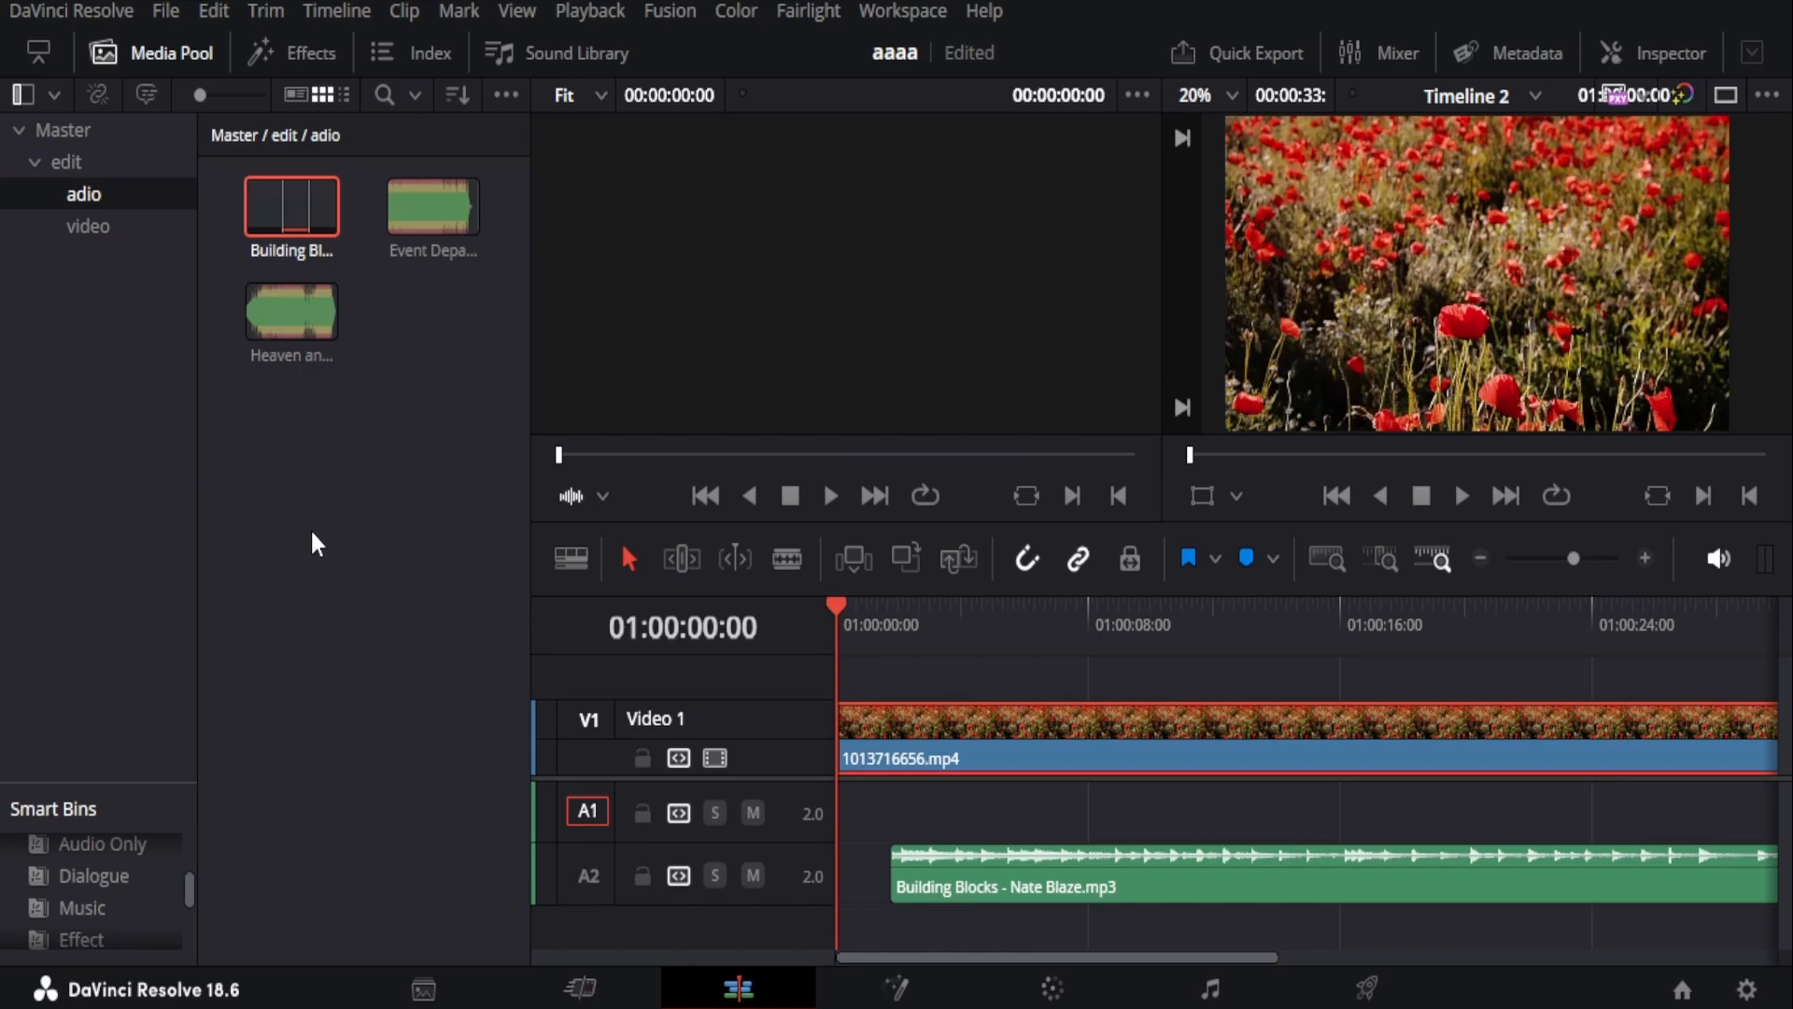
{"action": "right_click", "coordinate": [297, 487]}
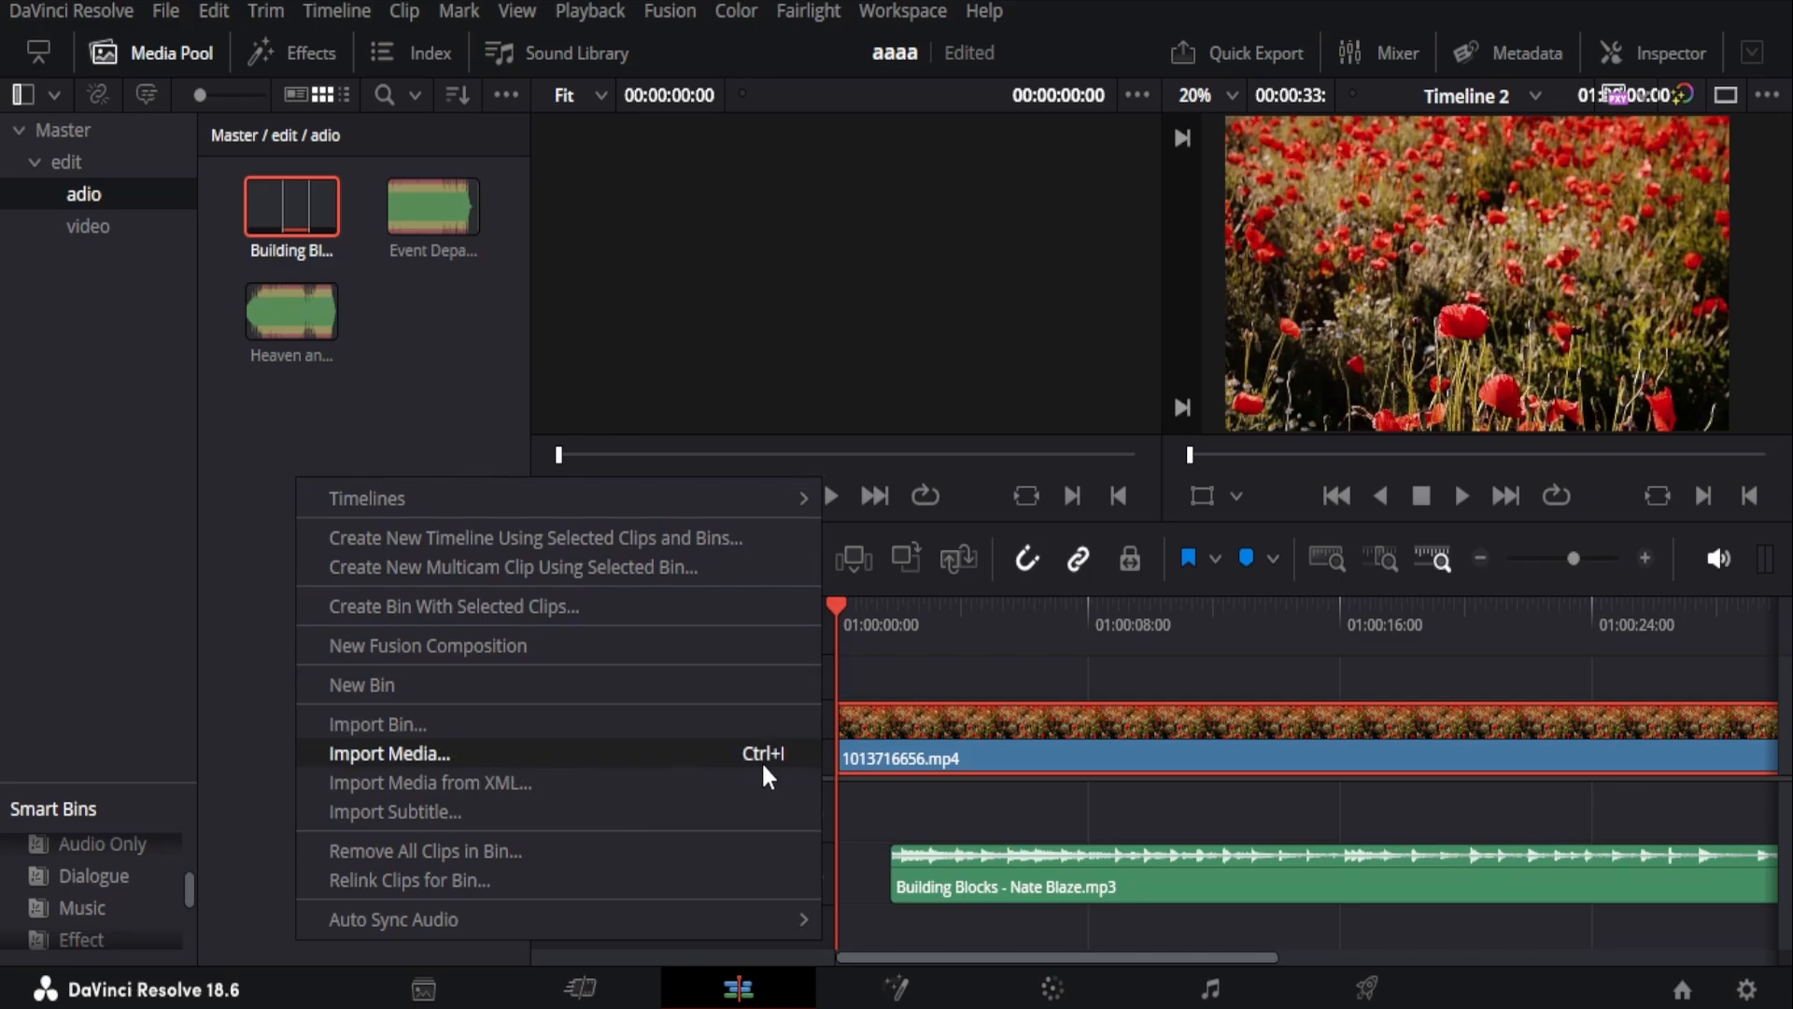
{"action": "left_click", "coordinate": [676, 751]}
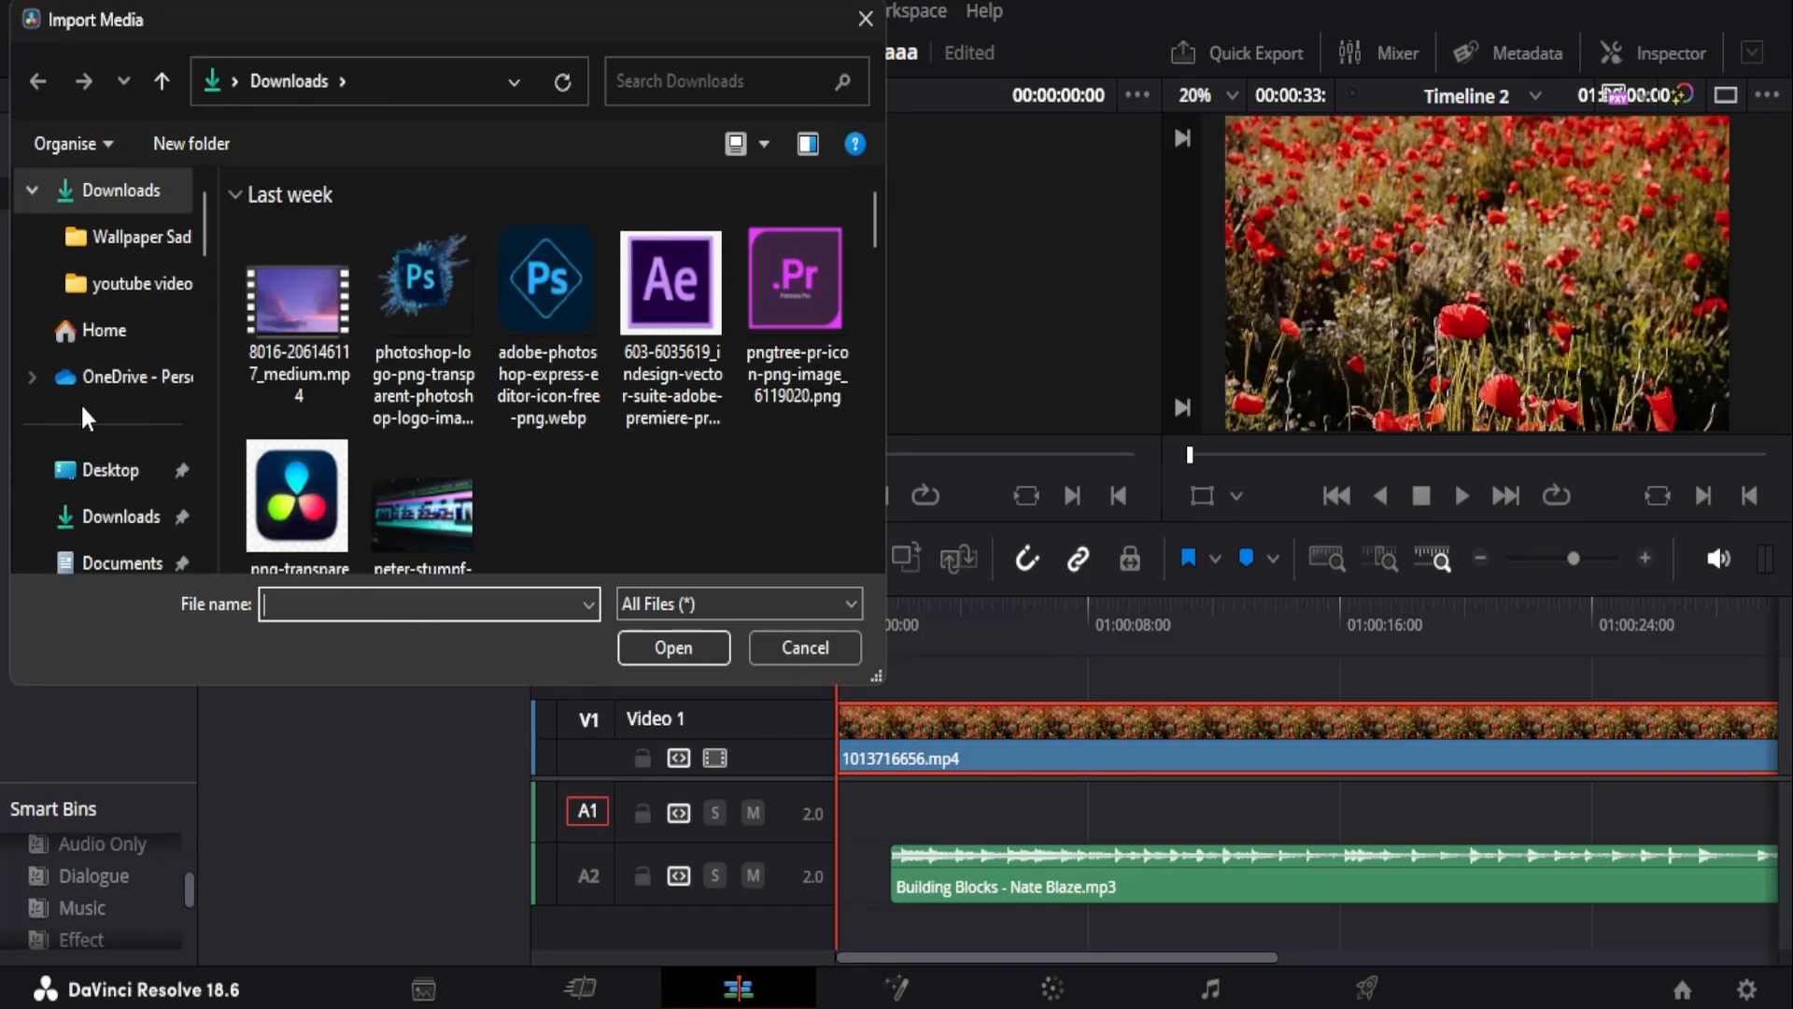
{"action": "left_click", "coordinate": [797, 647]}
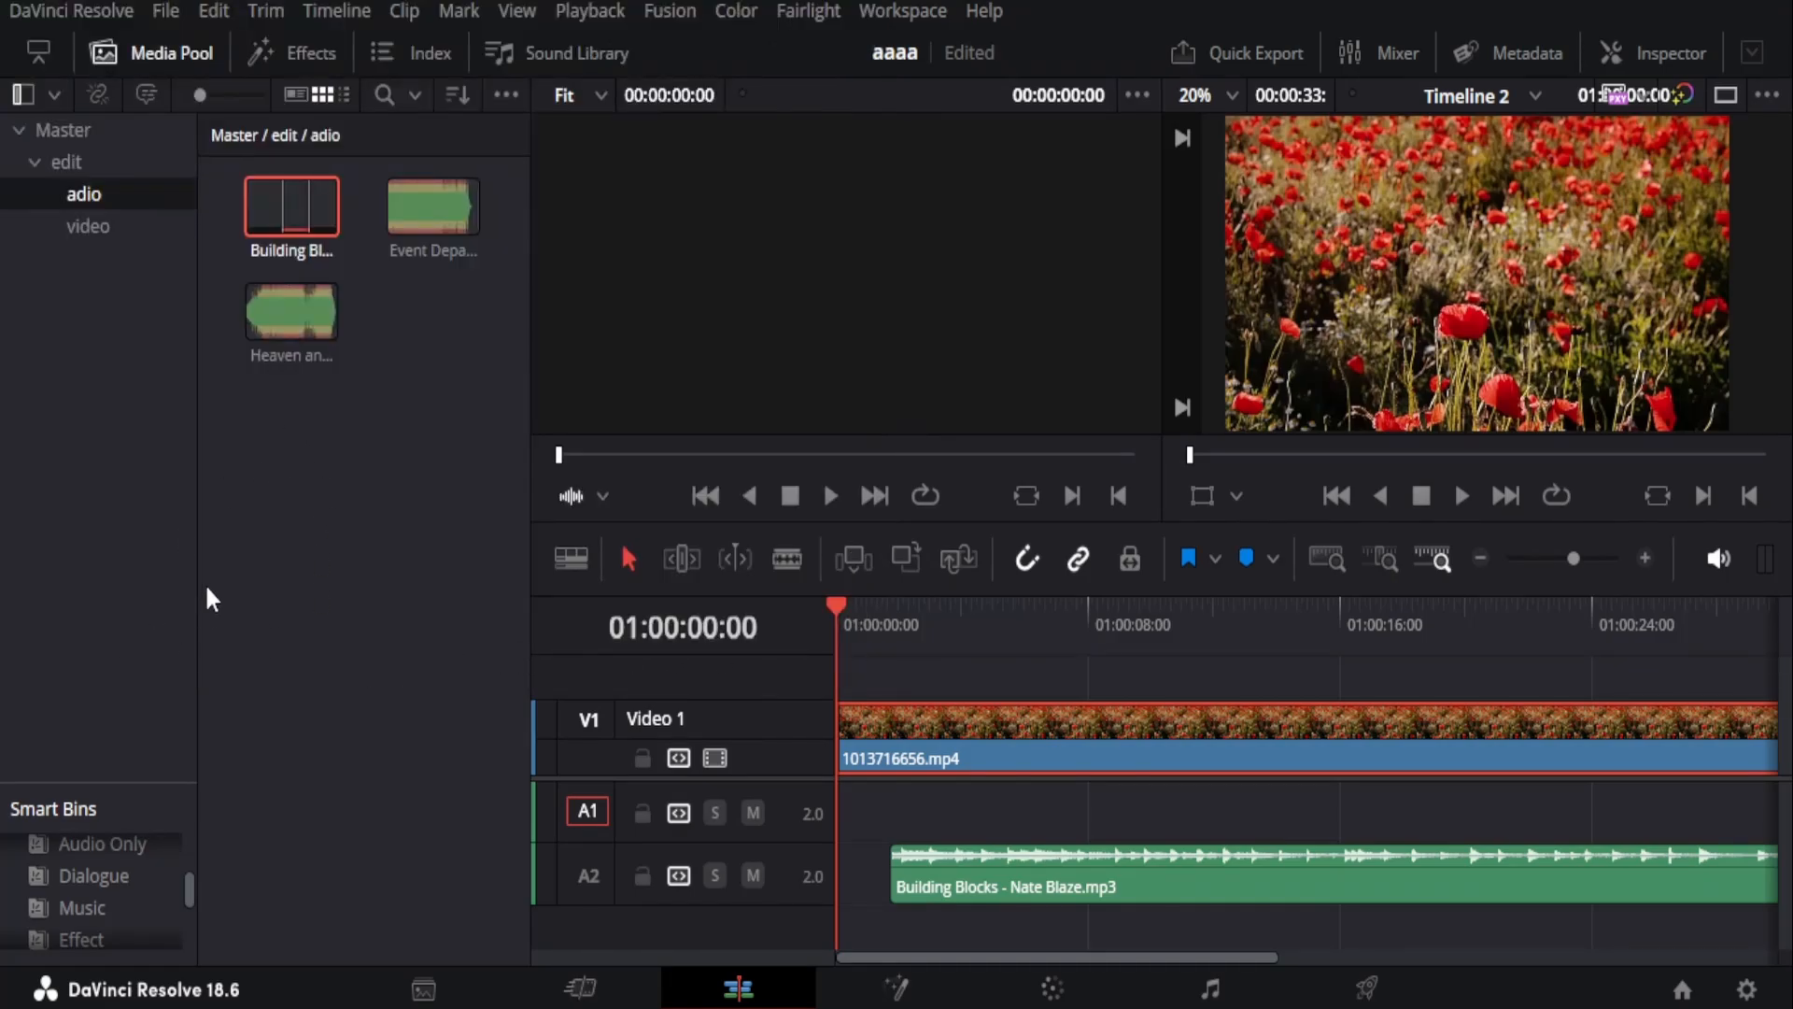
{"action": "key", "text": "ctrl+i"}
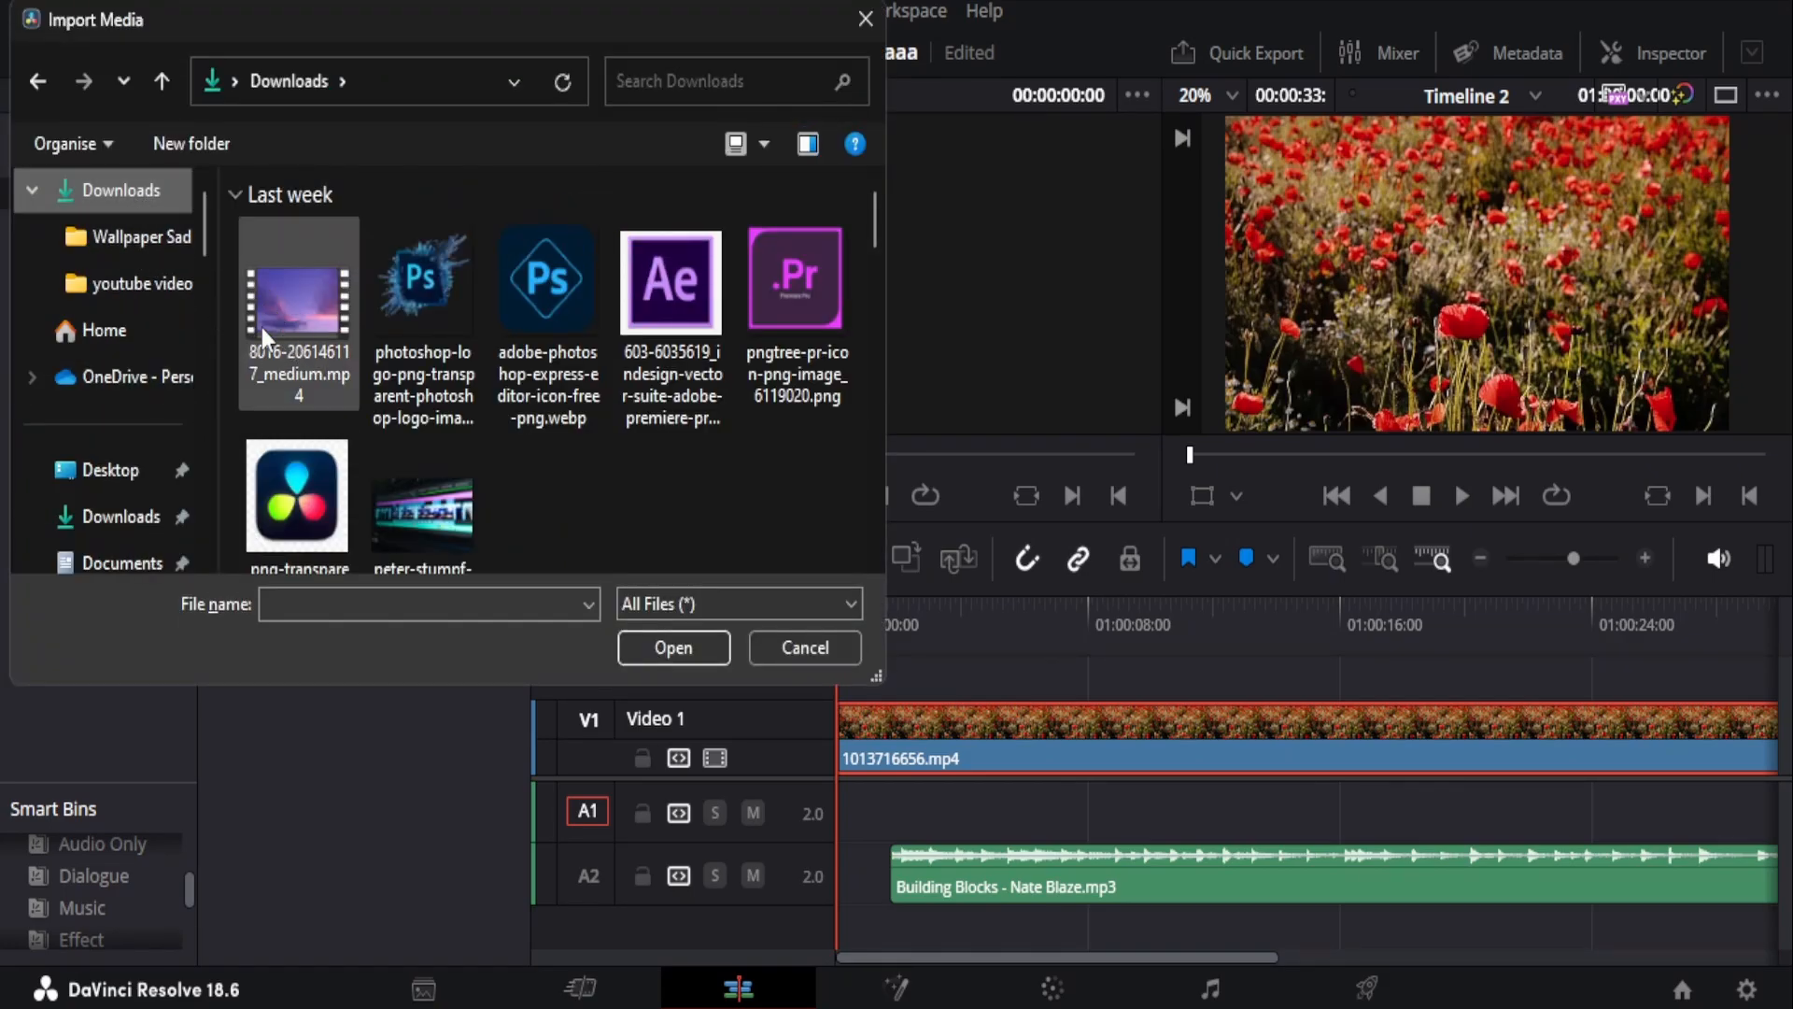
{"action": "left_click", "coordinate": [282, 305]}
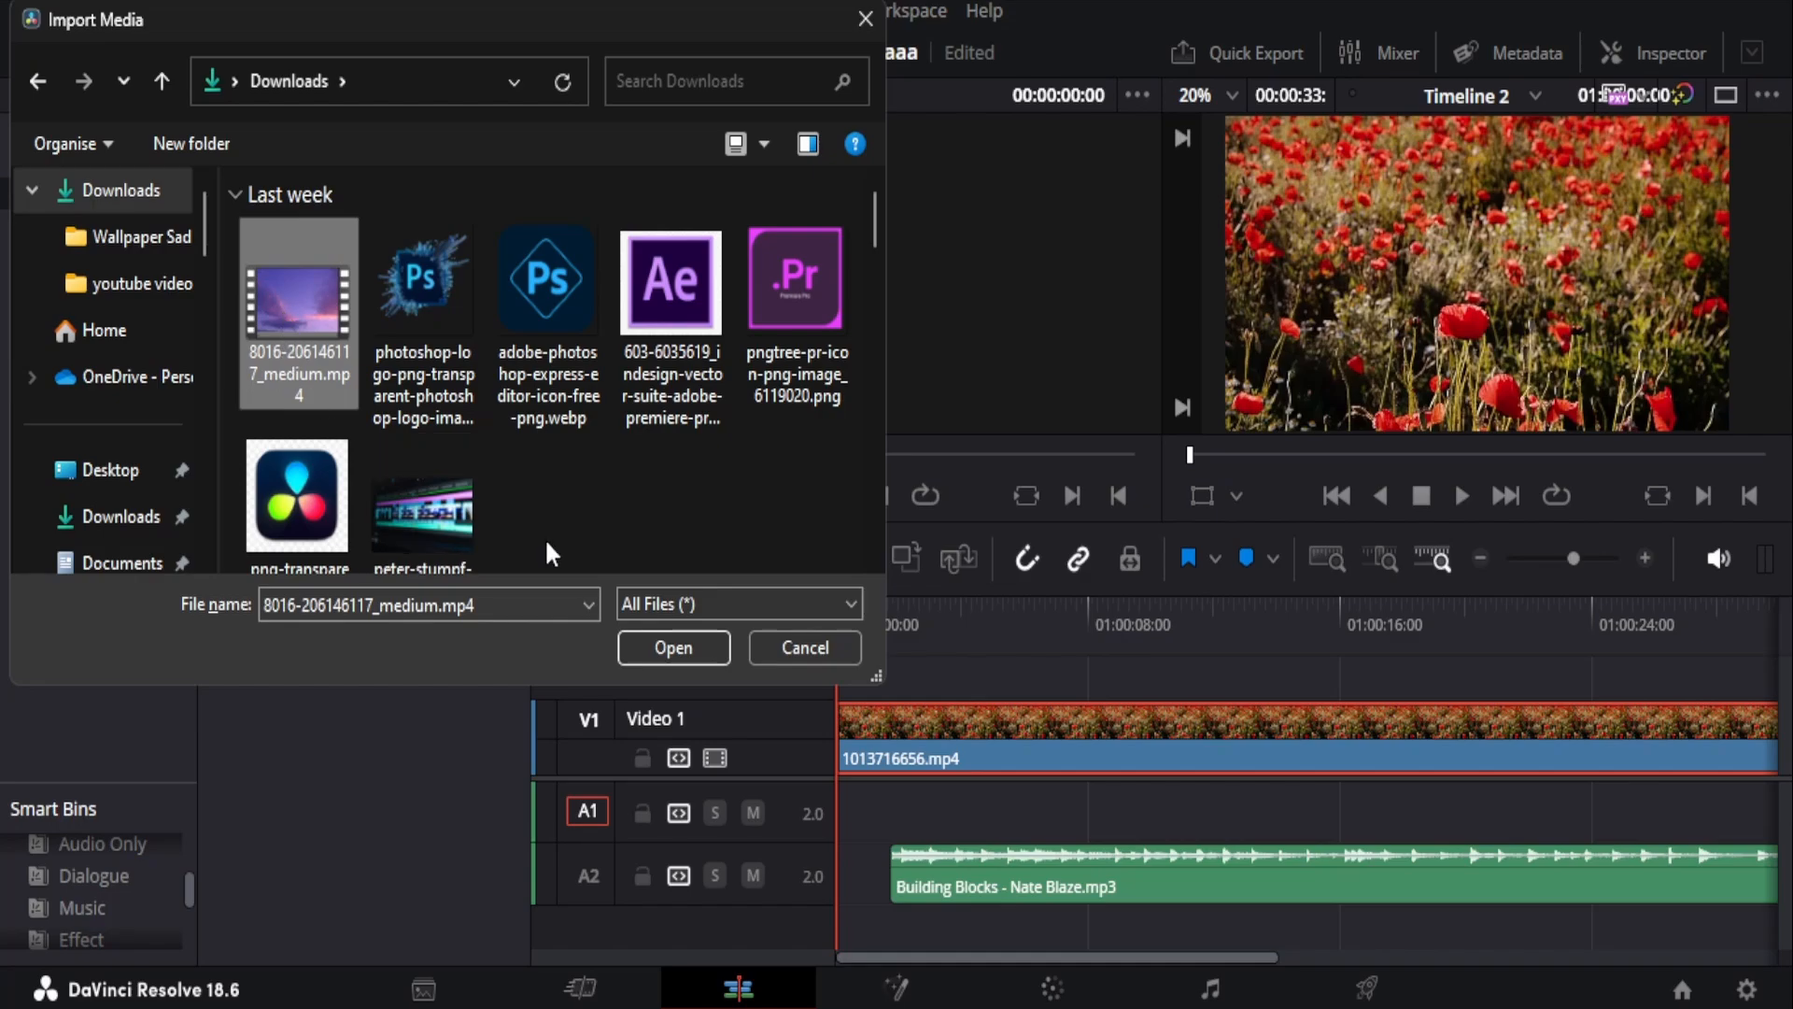
{"action": "left_click", "coordinate": [669, 645]}
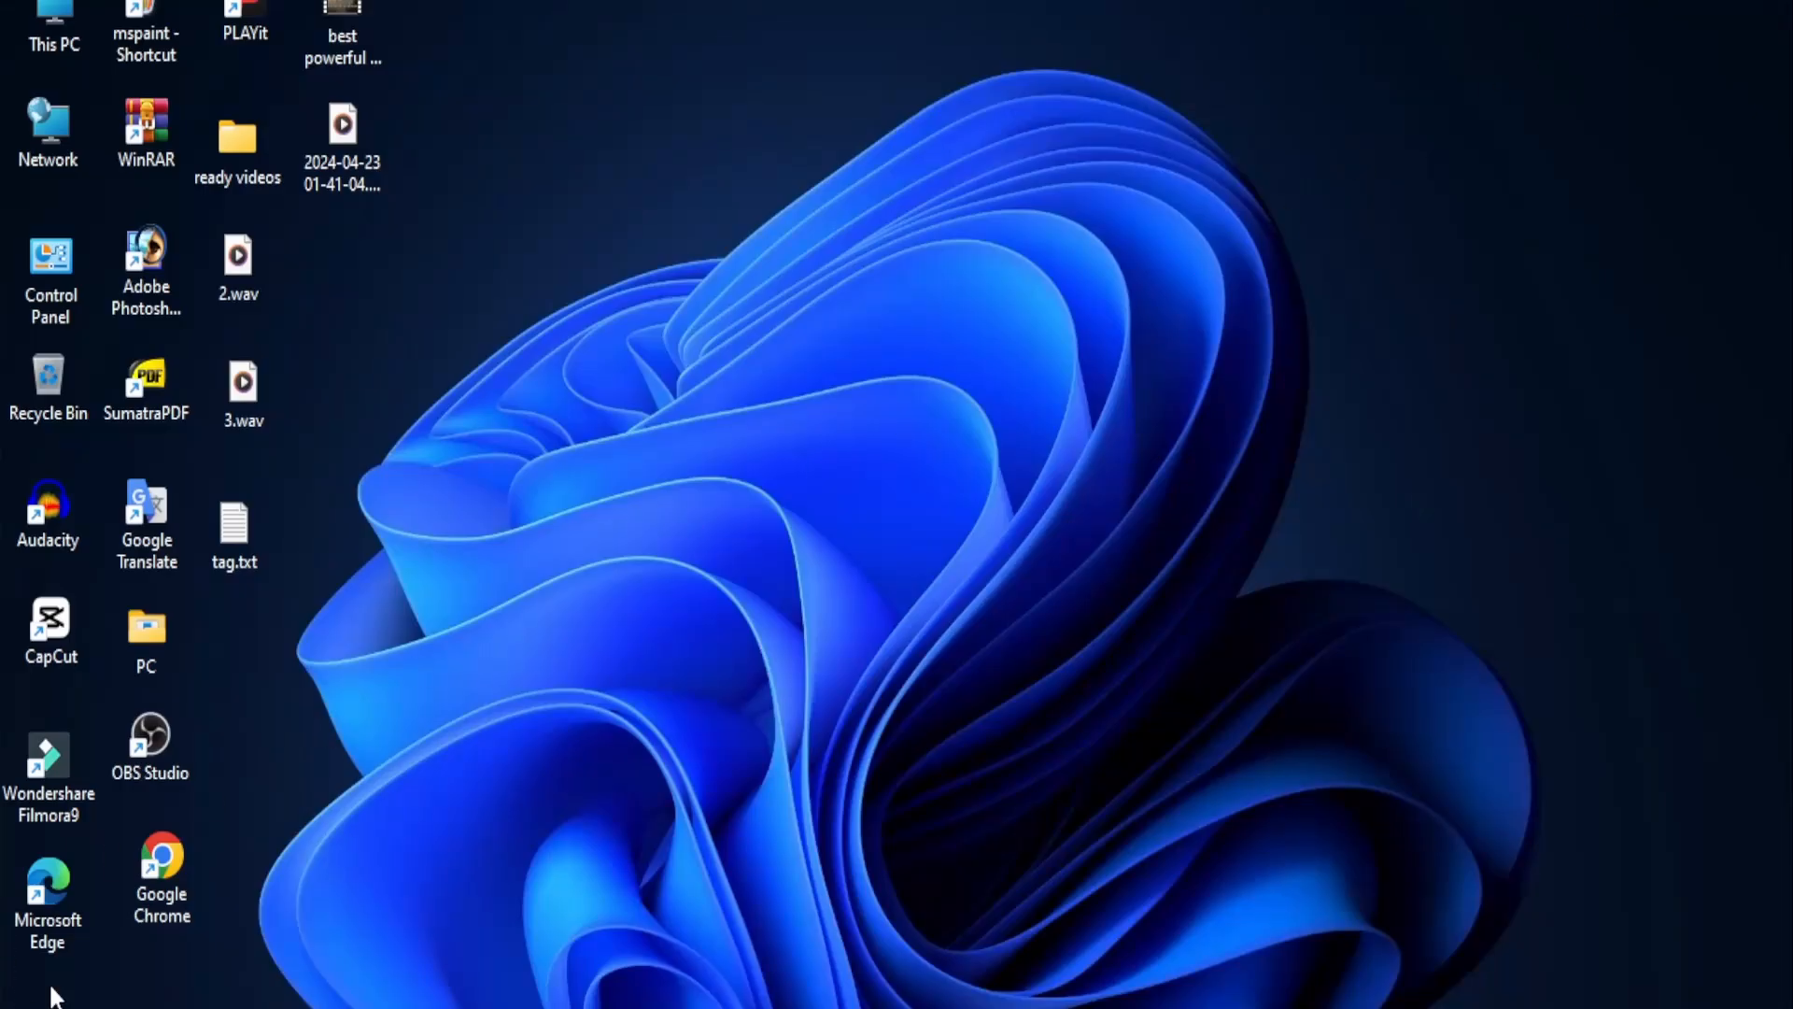
- Open the Downloads folder in File Explorer and bring the pexels-tima video into the adio bin of the media pool
{"action": "double_click", "coordinate": [74, 46]}
{"action": "scroll", "coordinate": [1177, 290], "scroll_direction": "up", "scroll_amount": 3}
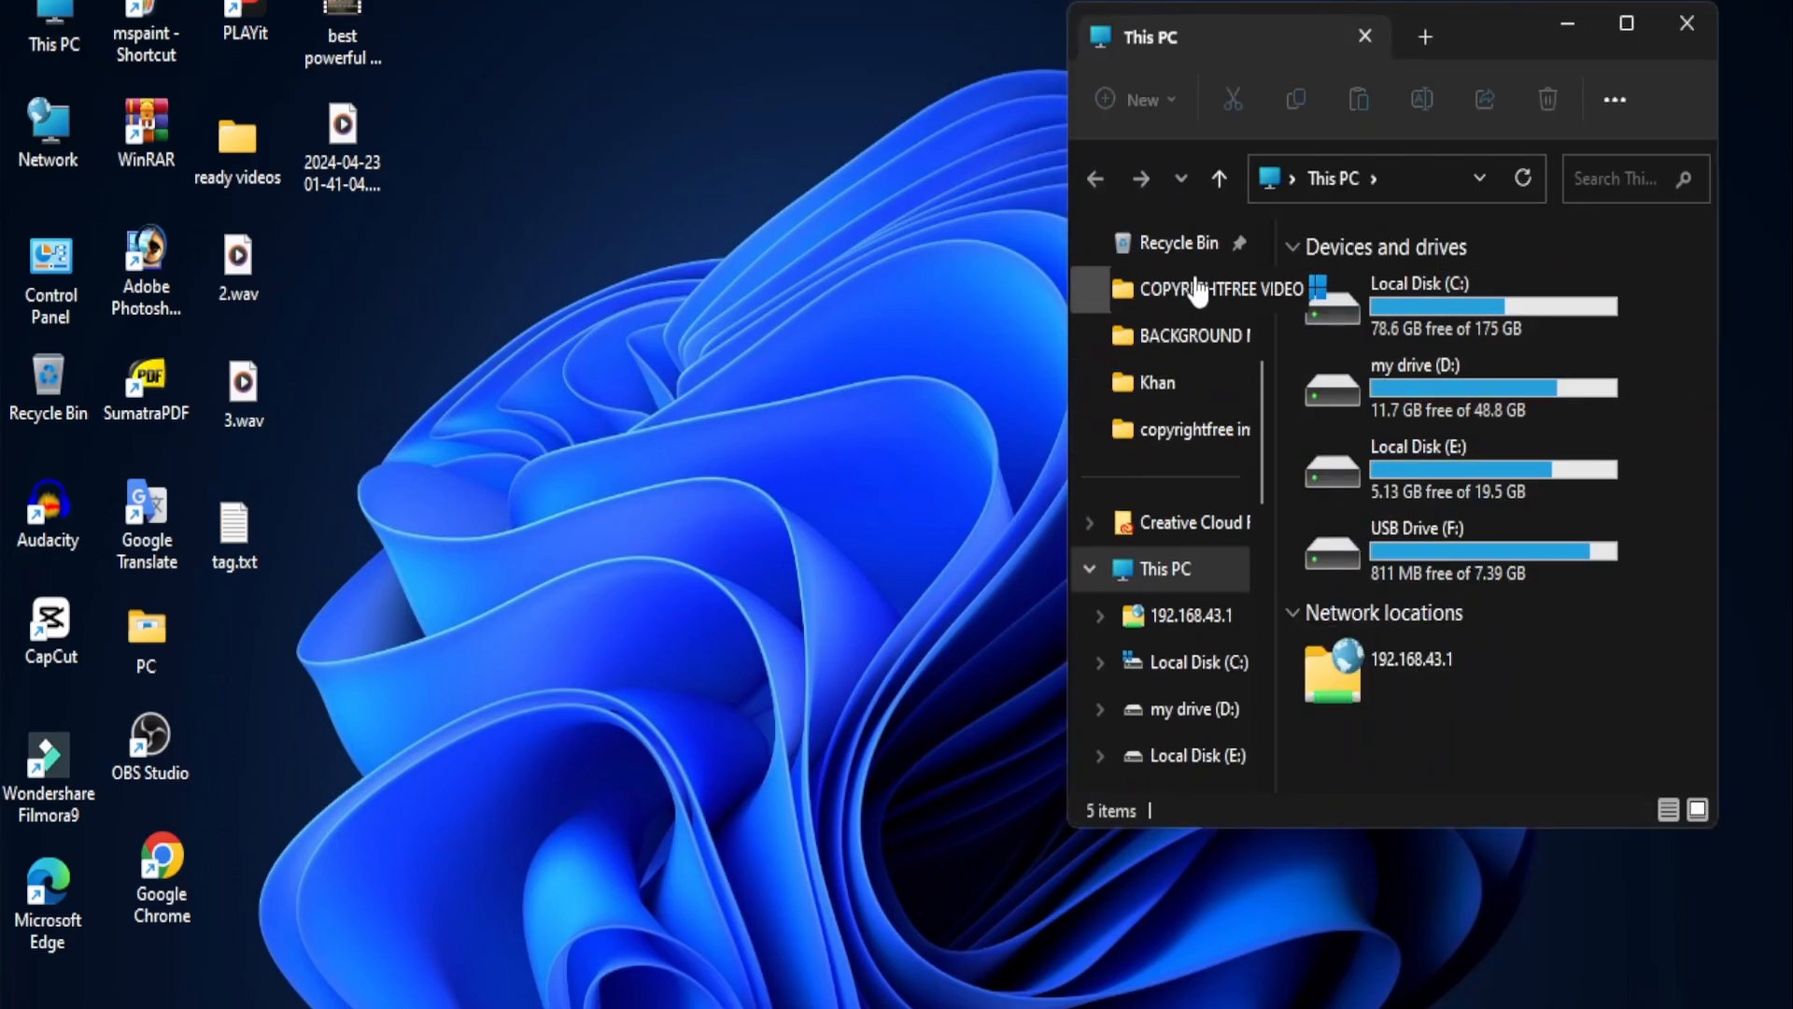
{"action": "scroll", "coordinate": [1199, 291], "scroll_direction": "up", "scroll_amount": 4}
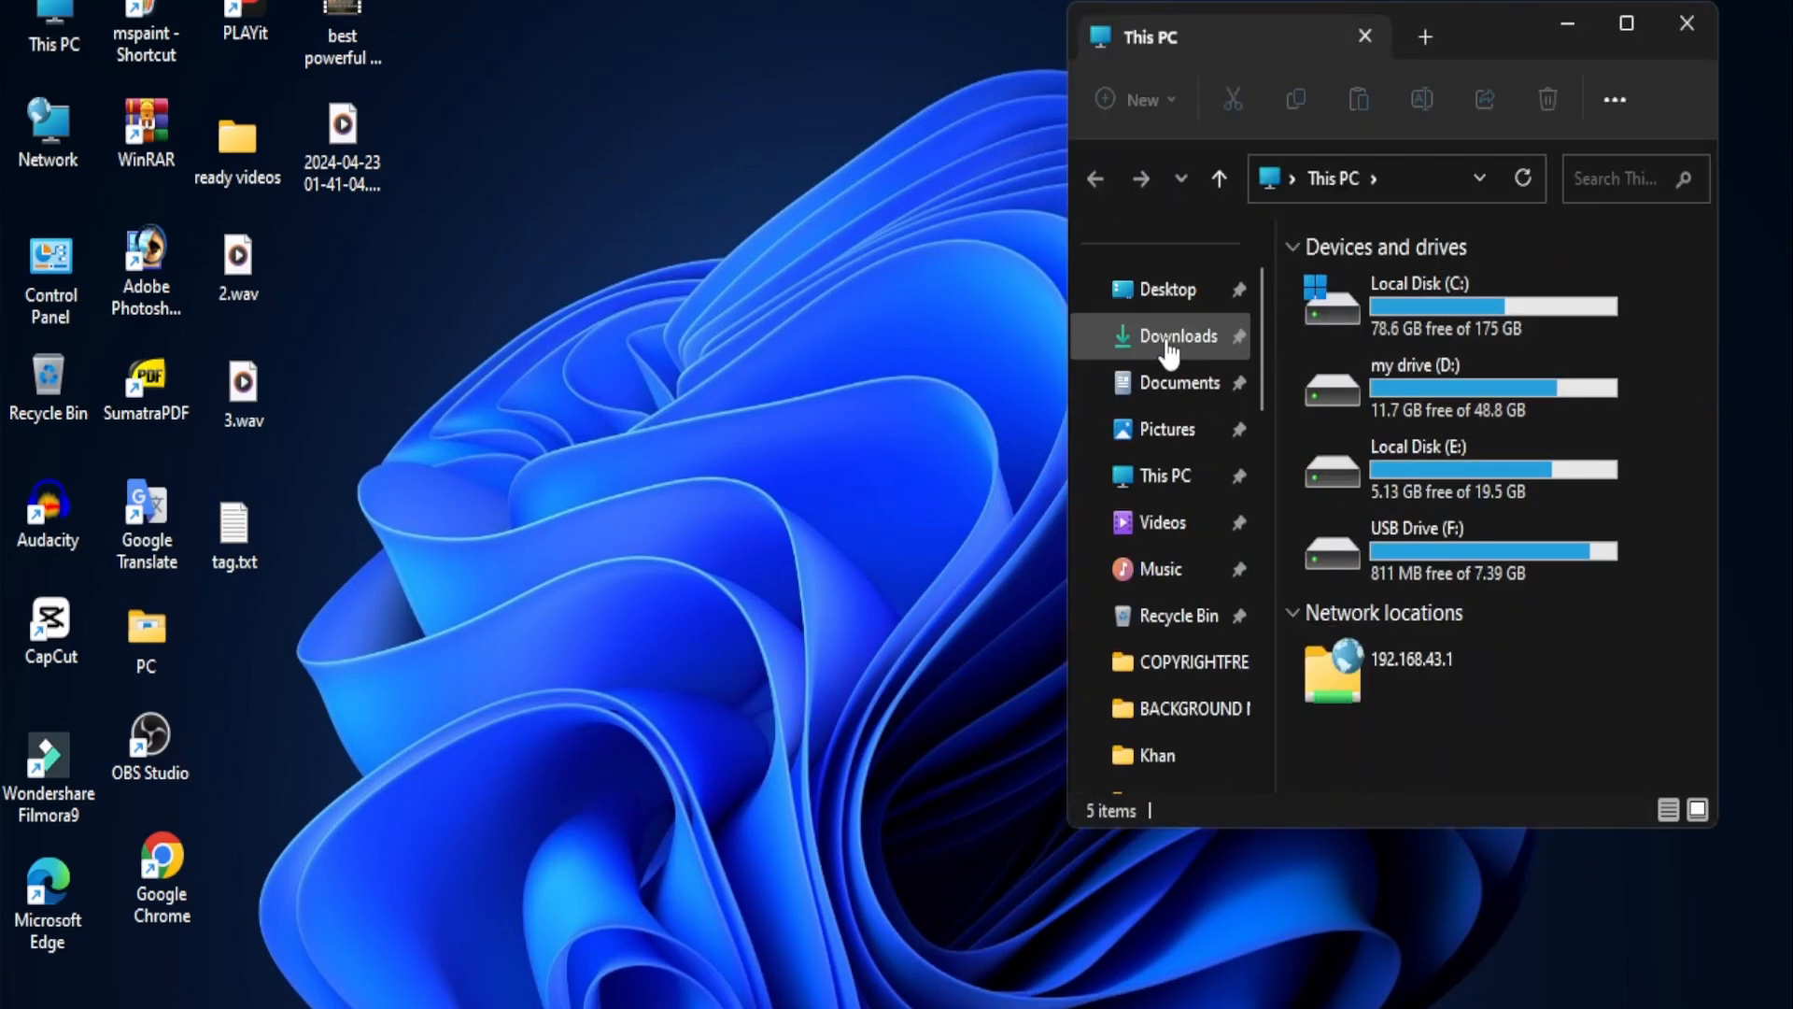
{"action": "left_click", "coordinate": [1169, 341]}
{"action": "scroll", "coordinate": [1498, 586], "scroll_direction": "down", "scroll_amount": 10}
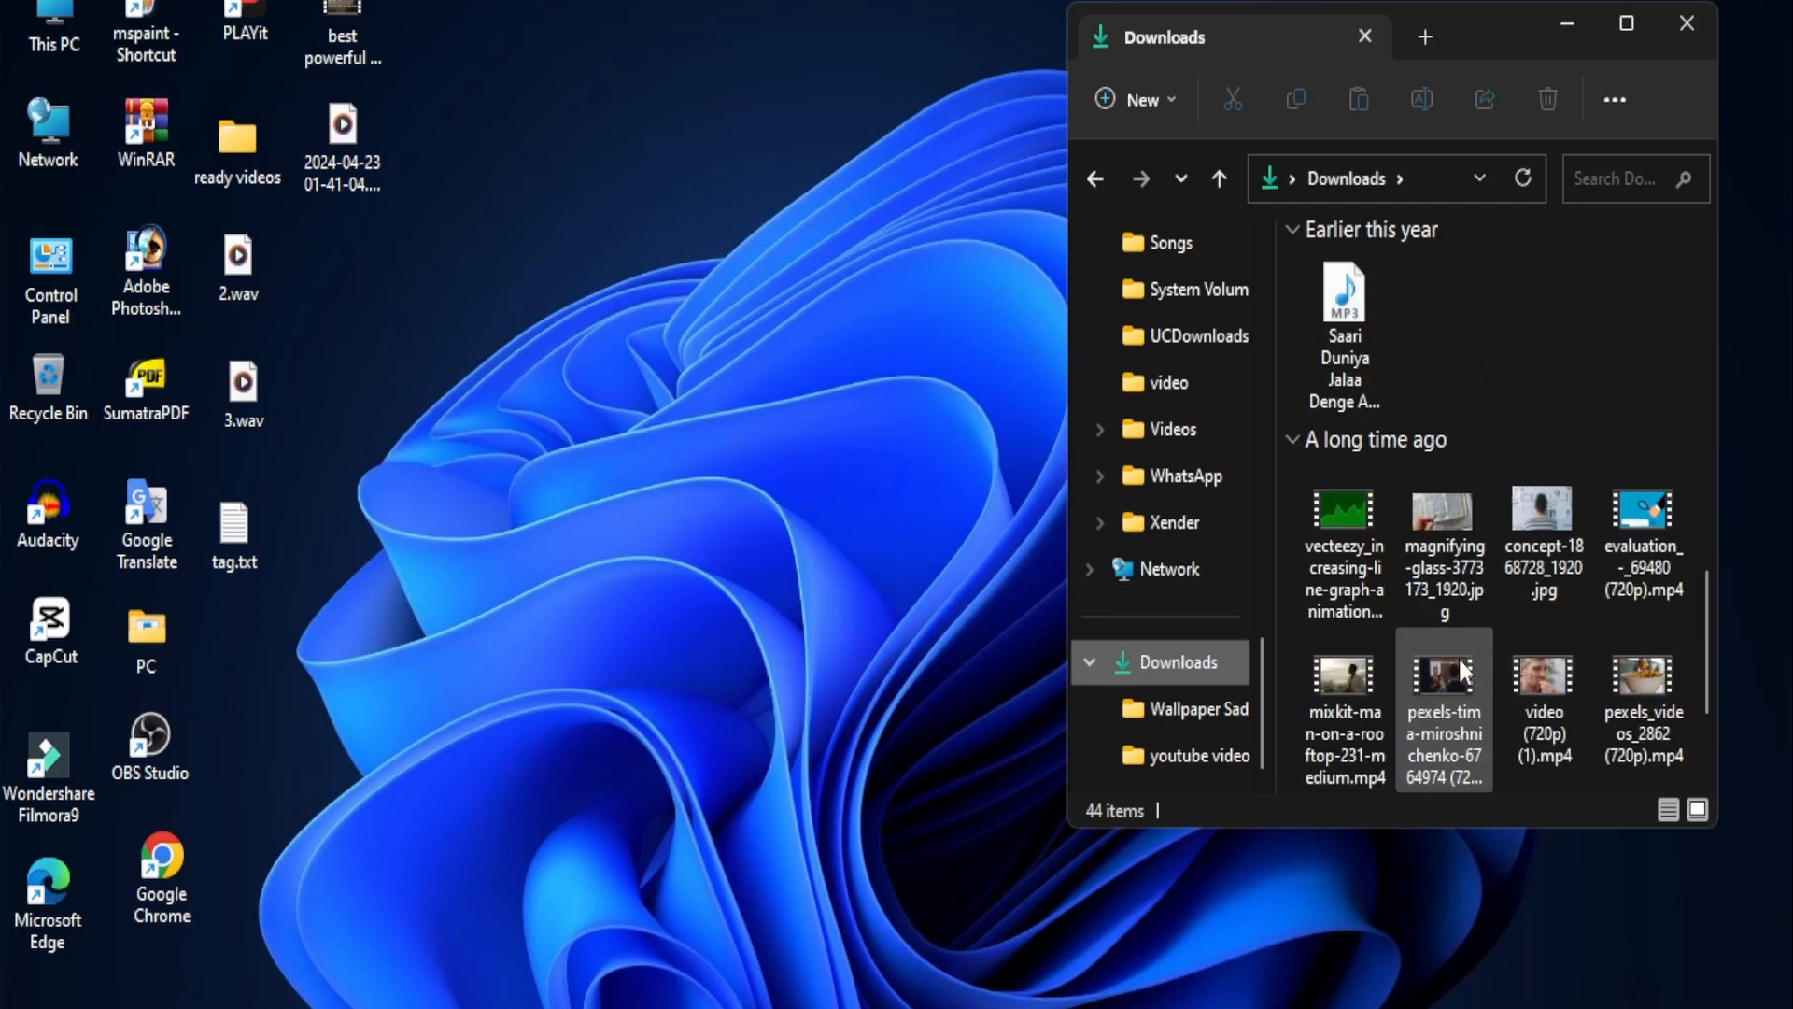
{"action": "left_click_drag", "start_coordinate": [1462, 671], "coordinate": [338, 548]}
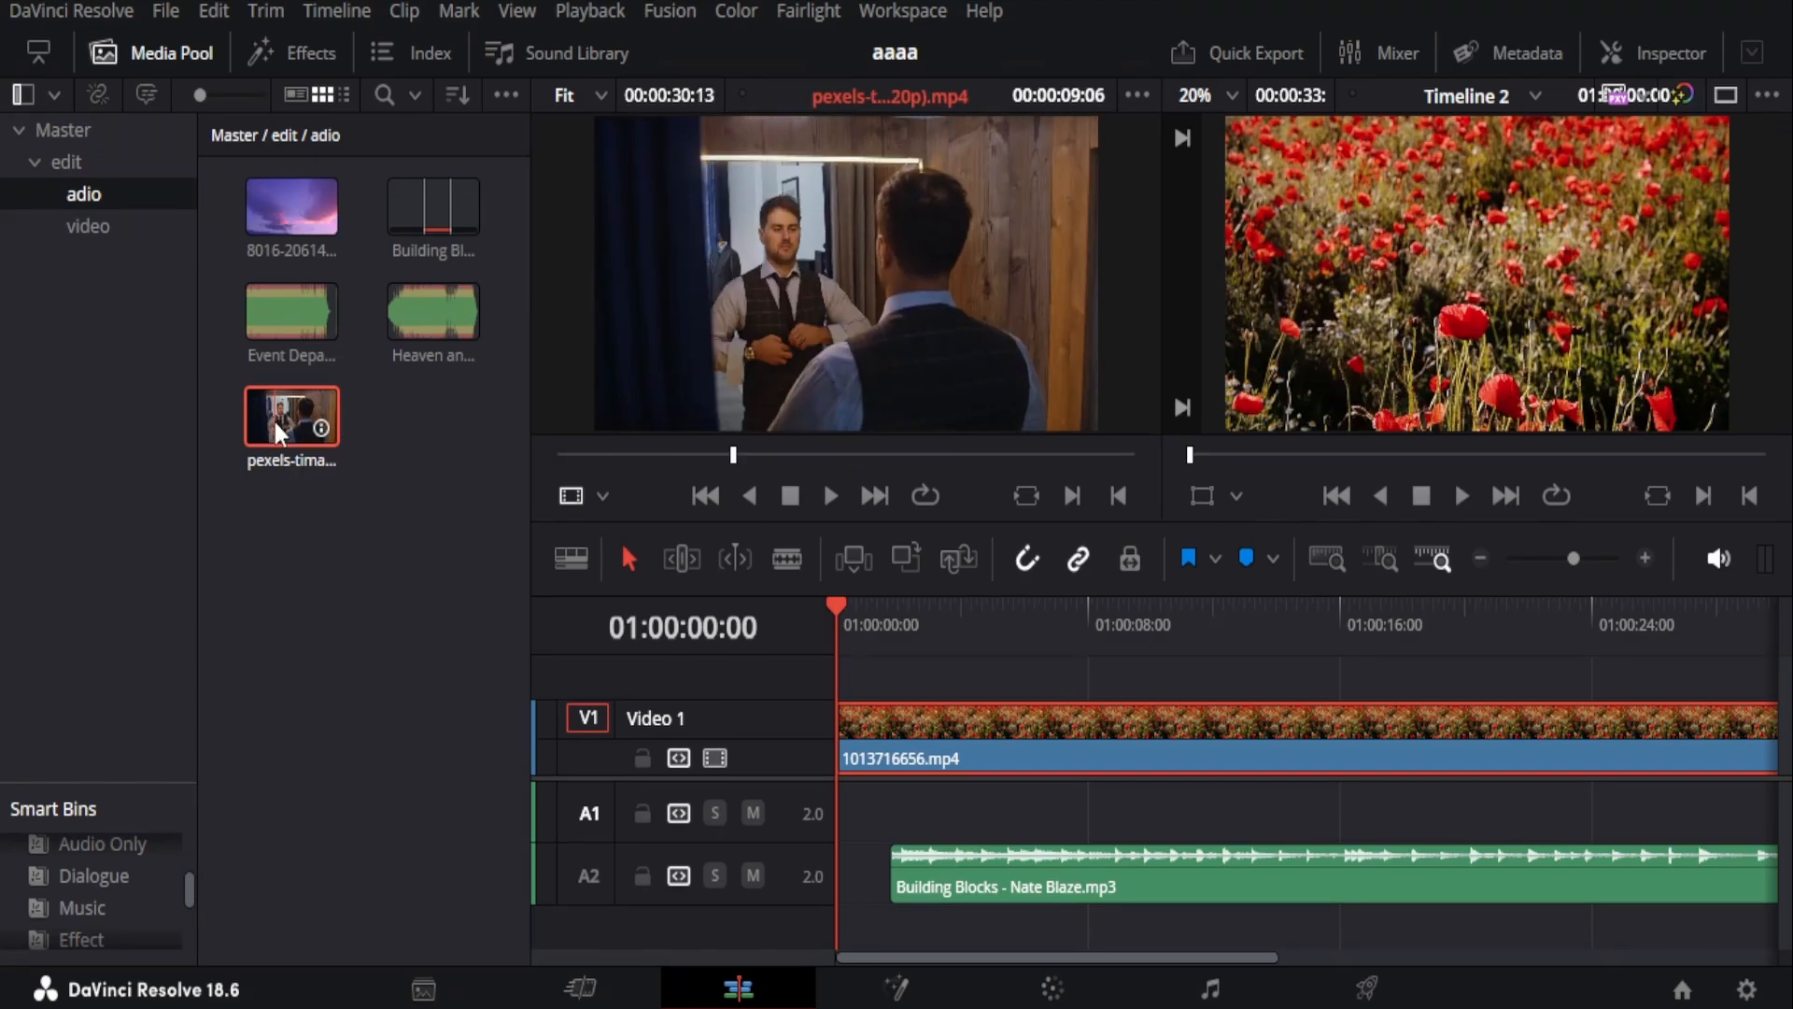
{"action": "left_click", "coordinate": [287, 221]}
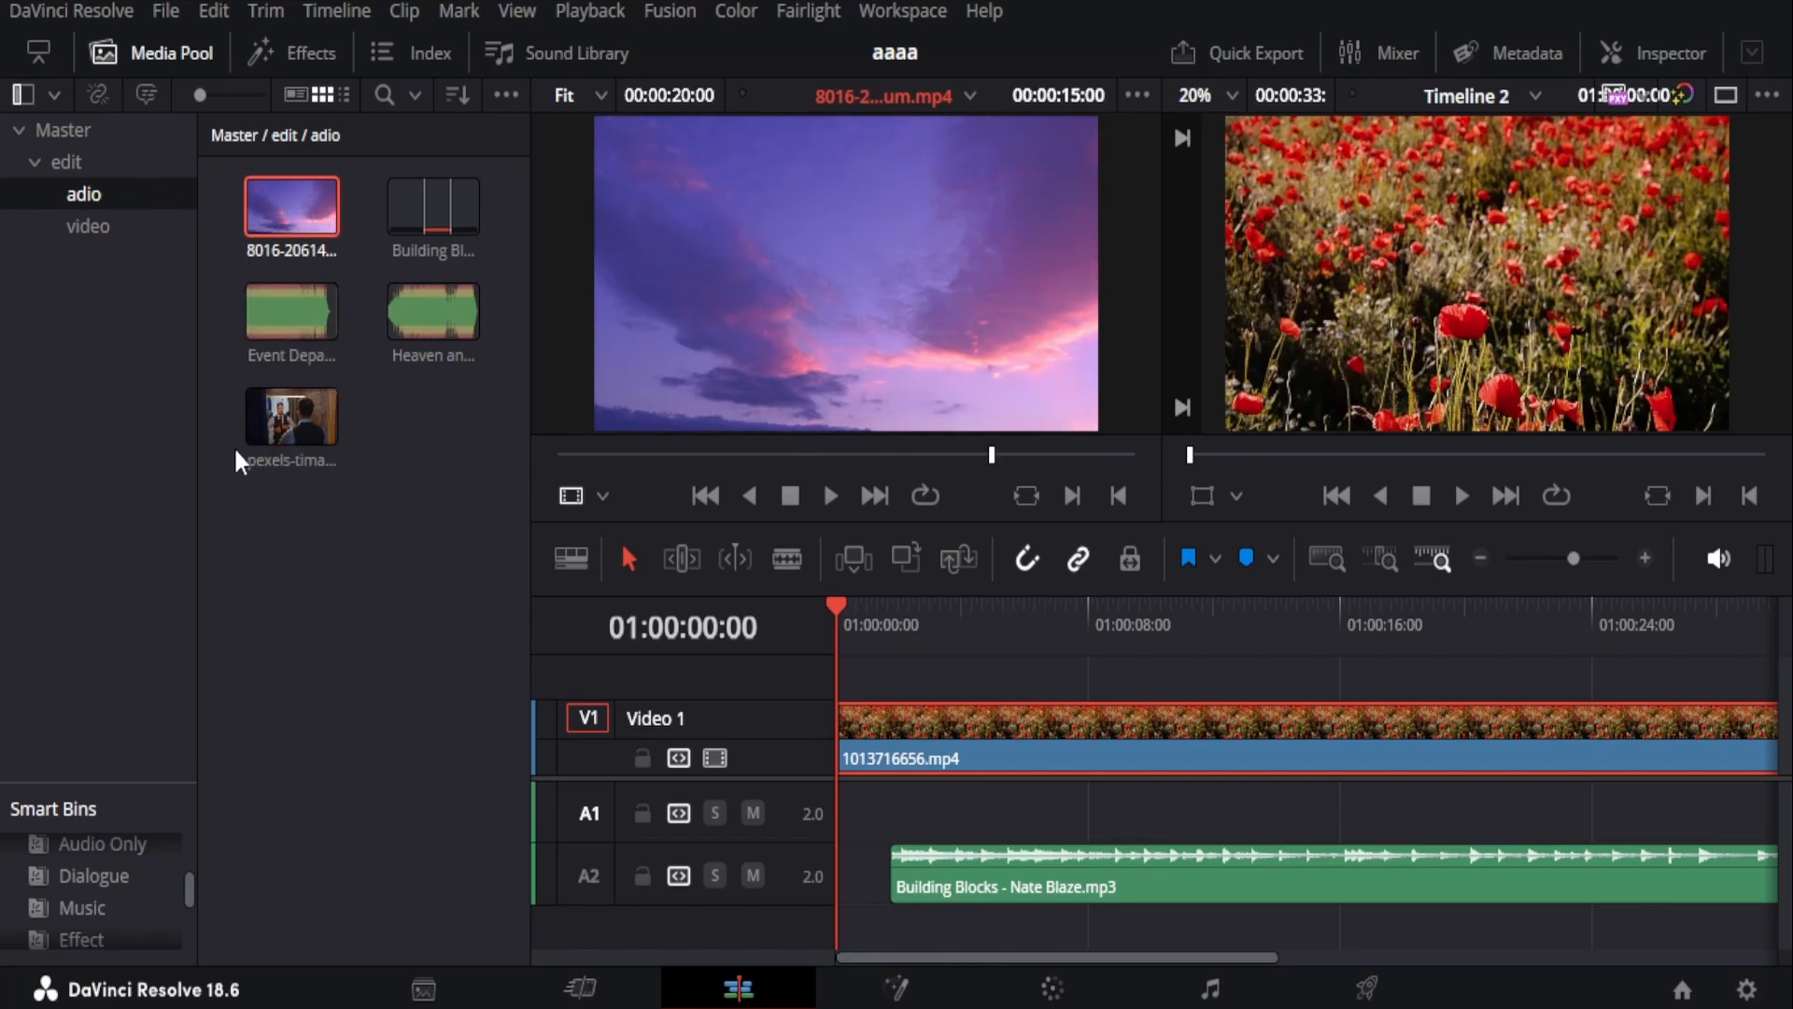
{"action": "left_click_drag", "start_coordinate": [992, 452], "coordinate": [693, 477]}
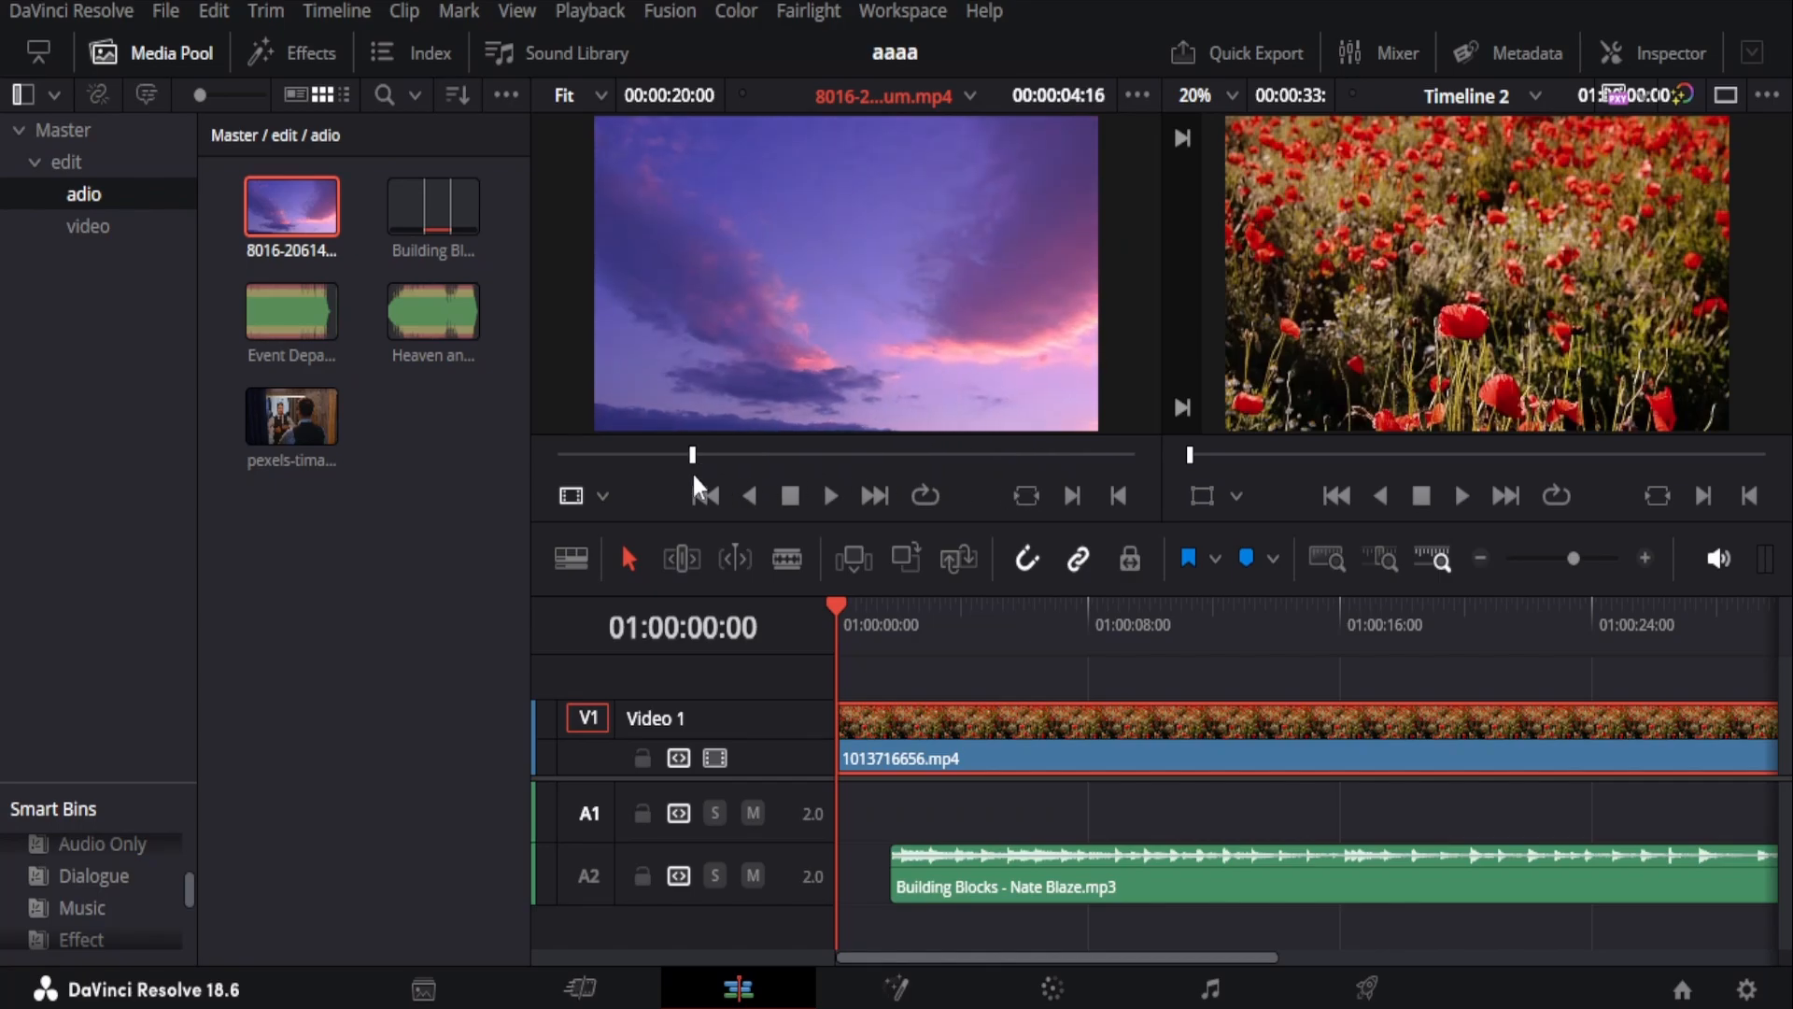
{"action": "key", "text": "i"}
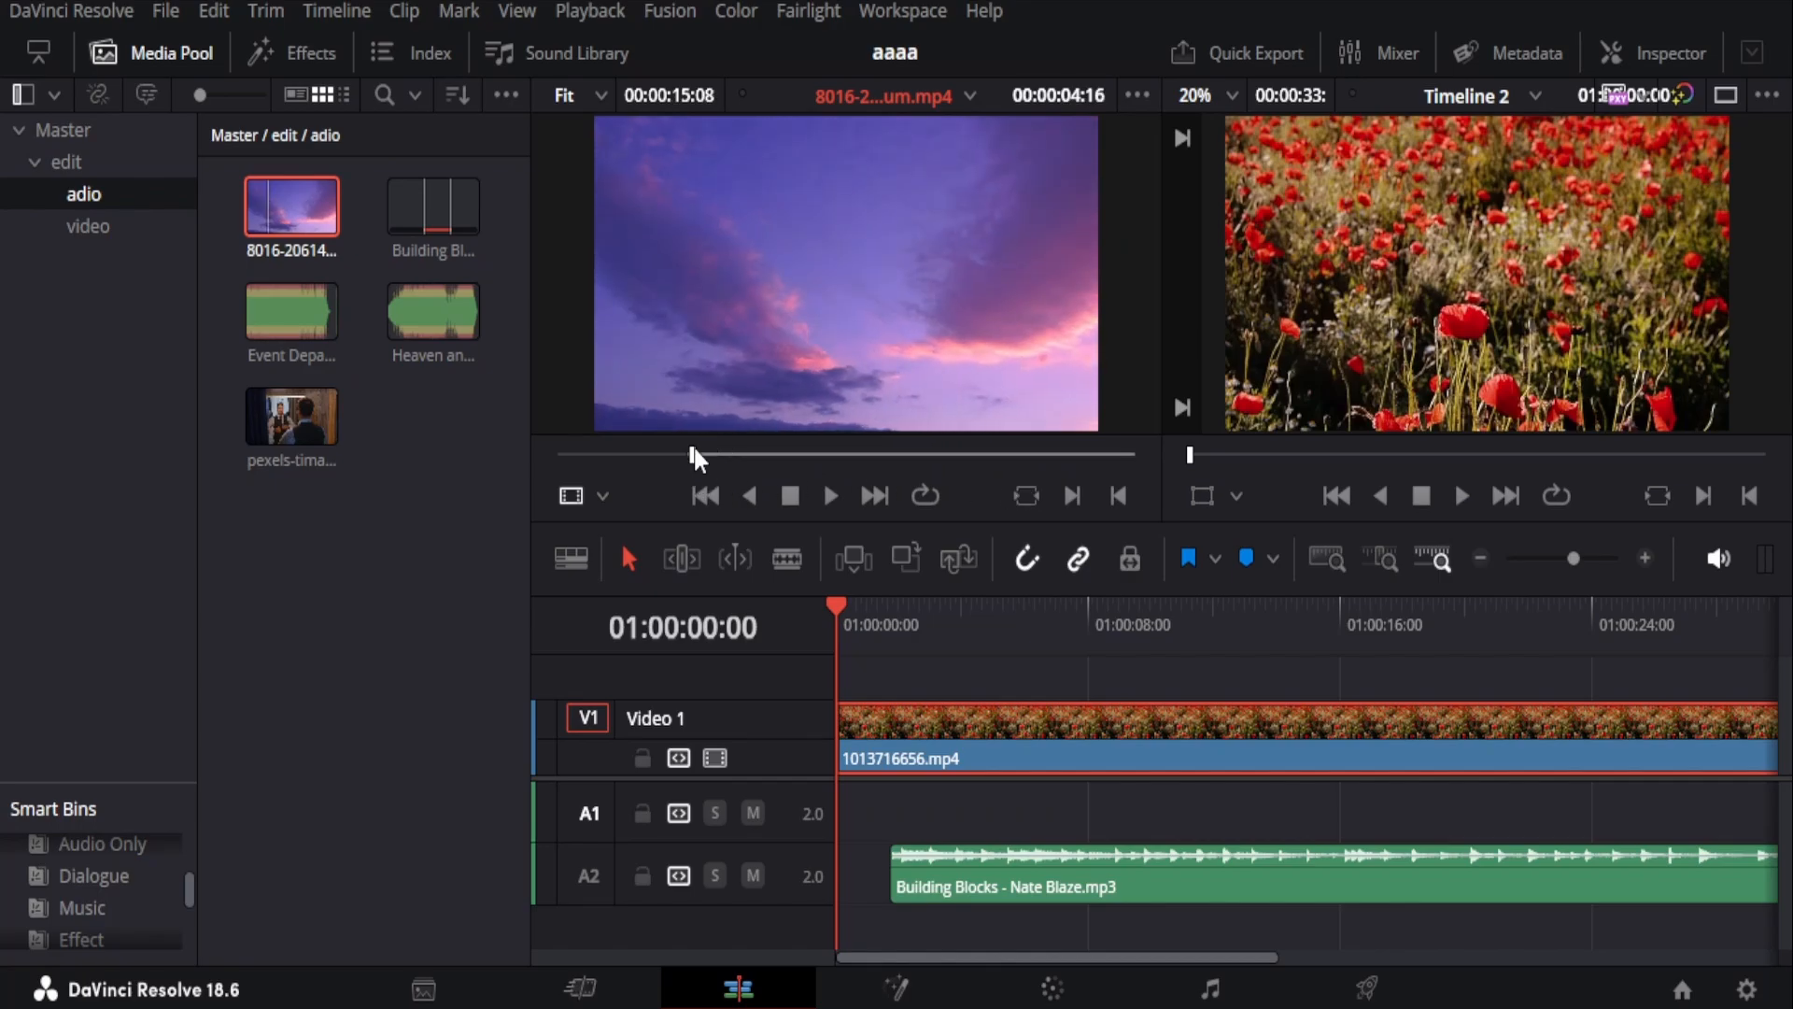
{"action": "left_click_drag", "start_coordinate": [696, 458], "coordinate": [941, 478]}
{"action": "key", "text": "i"}
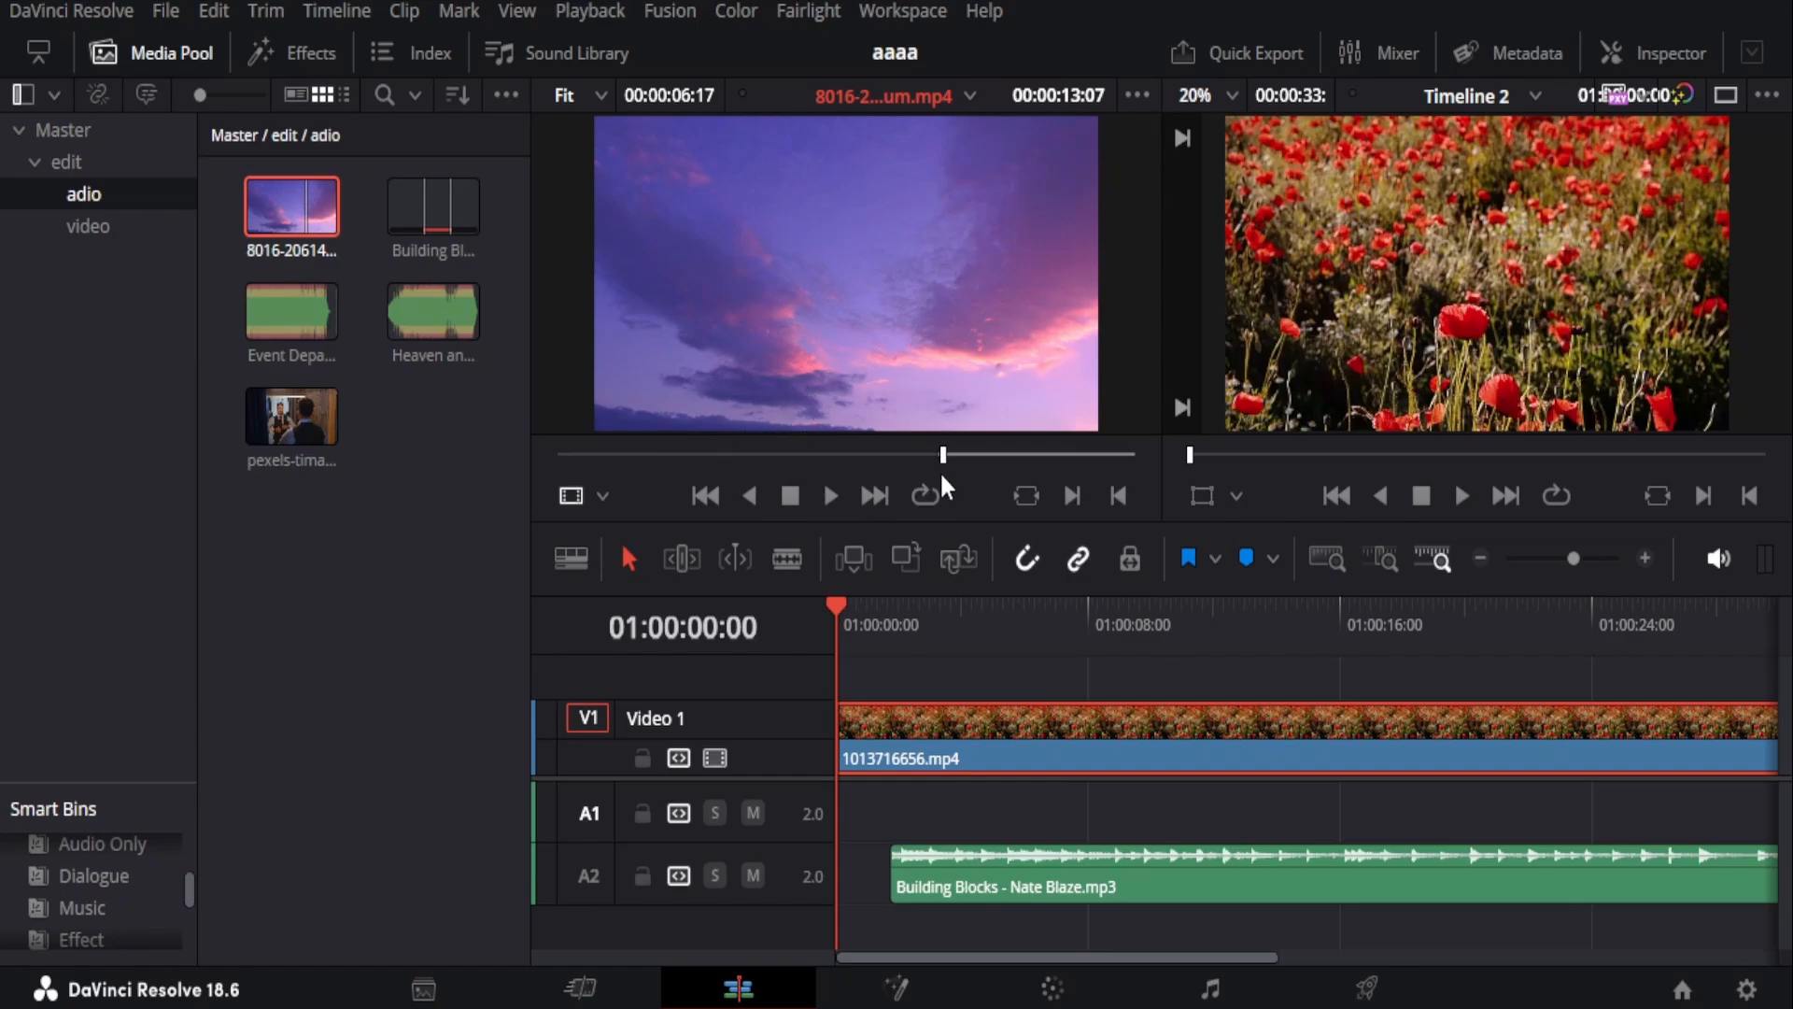
- Mark the sky clip's out point at 00:00:16:12 and place the section on a new Video 2 track just before 01:00:08:00
{"action": "left_click_drag", "start_coordinate": [941, 458], "coordinate": [1034, 458]}
{"action": "key", "text": "o"}
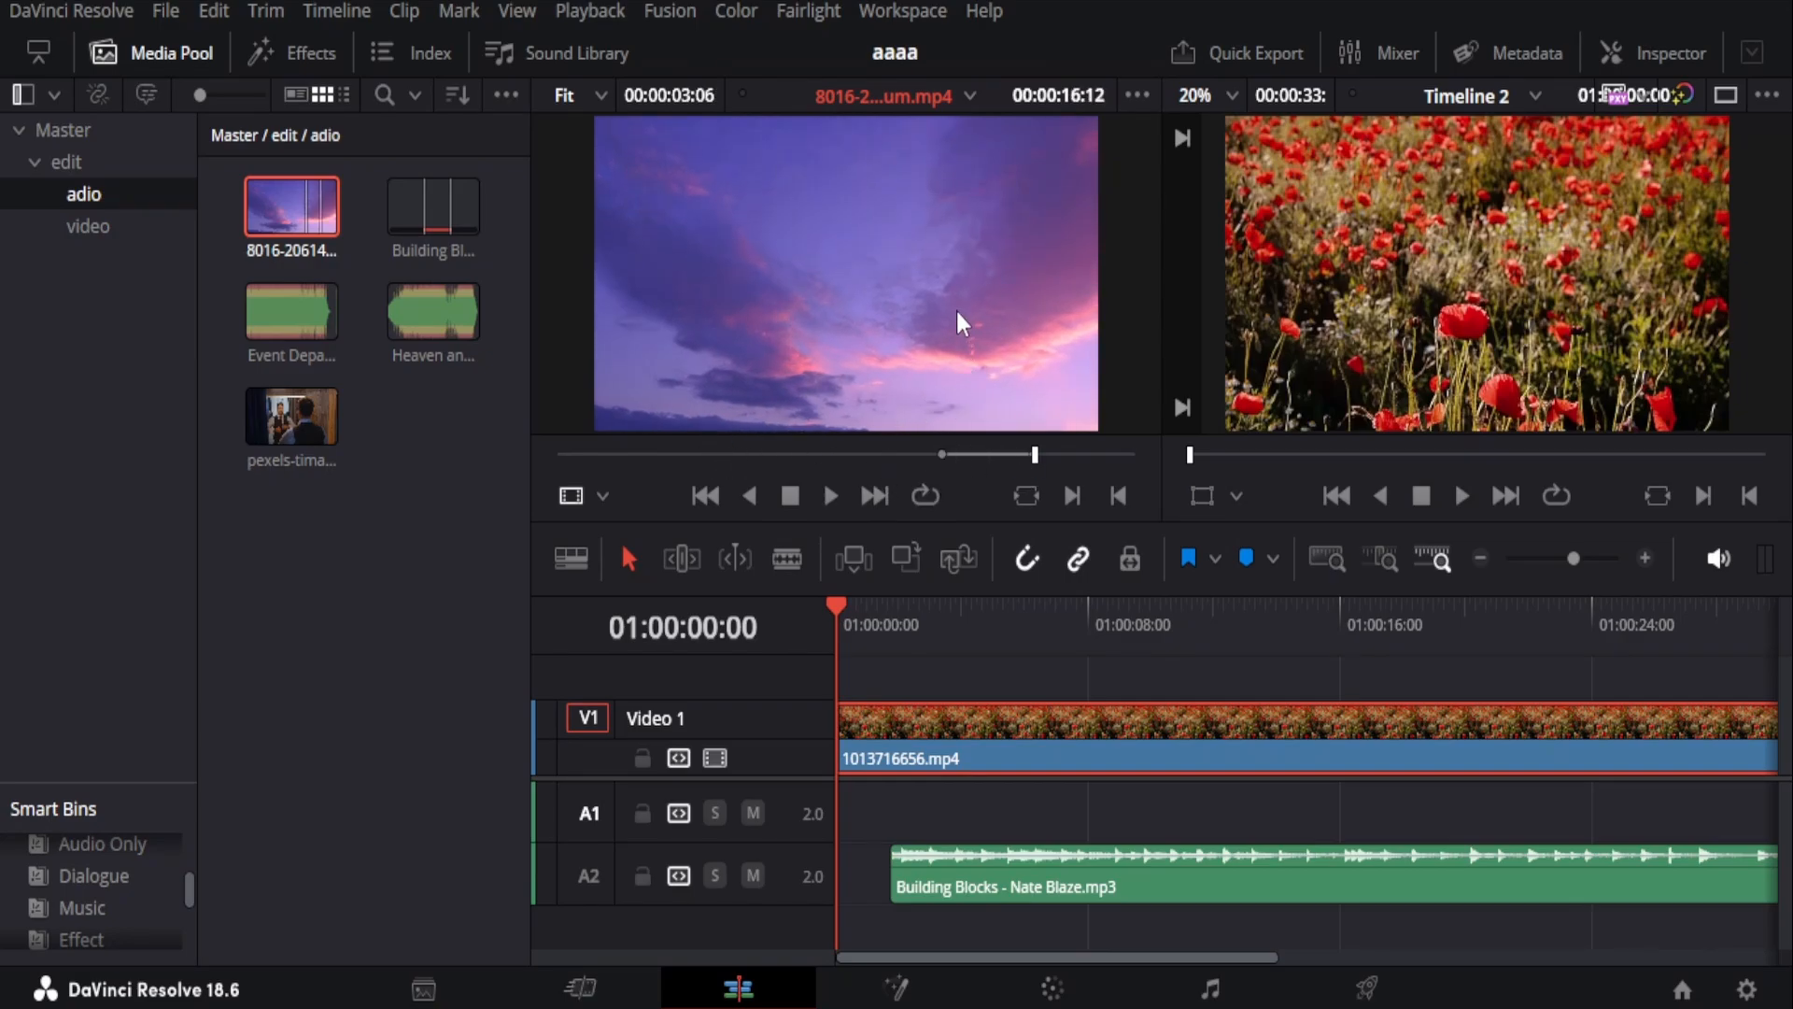
{"action": "left_click_drag", "start_coordinate": [956, 311], "coordinate": [1122, 680]}
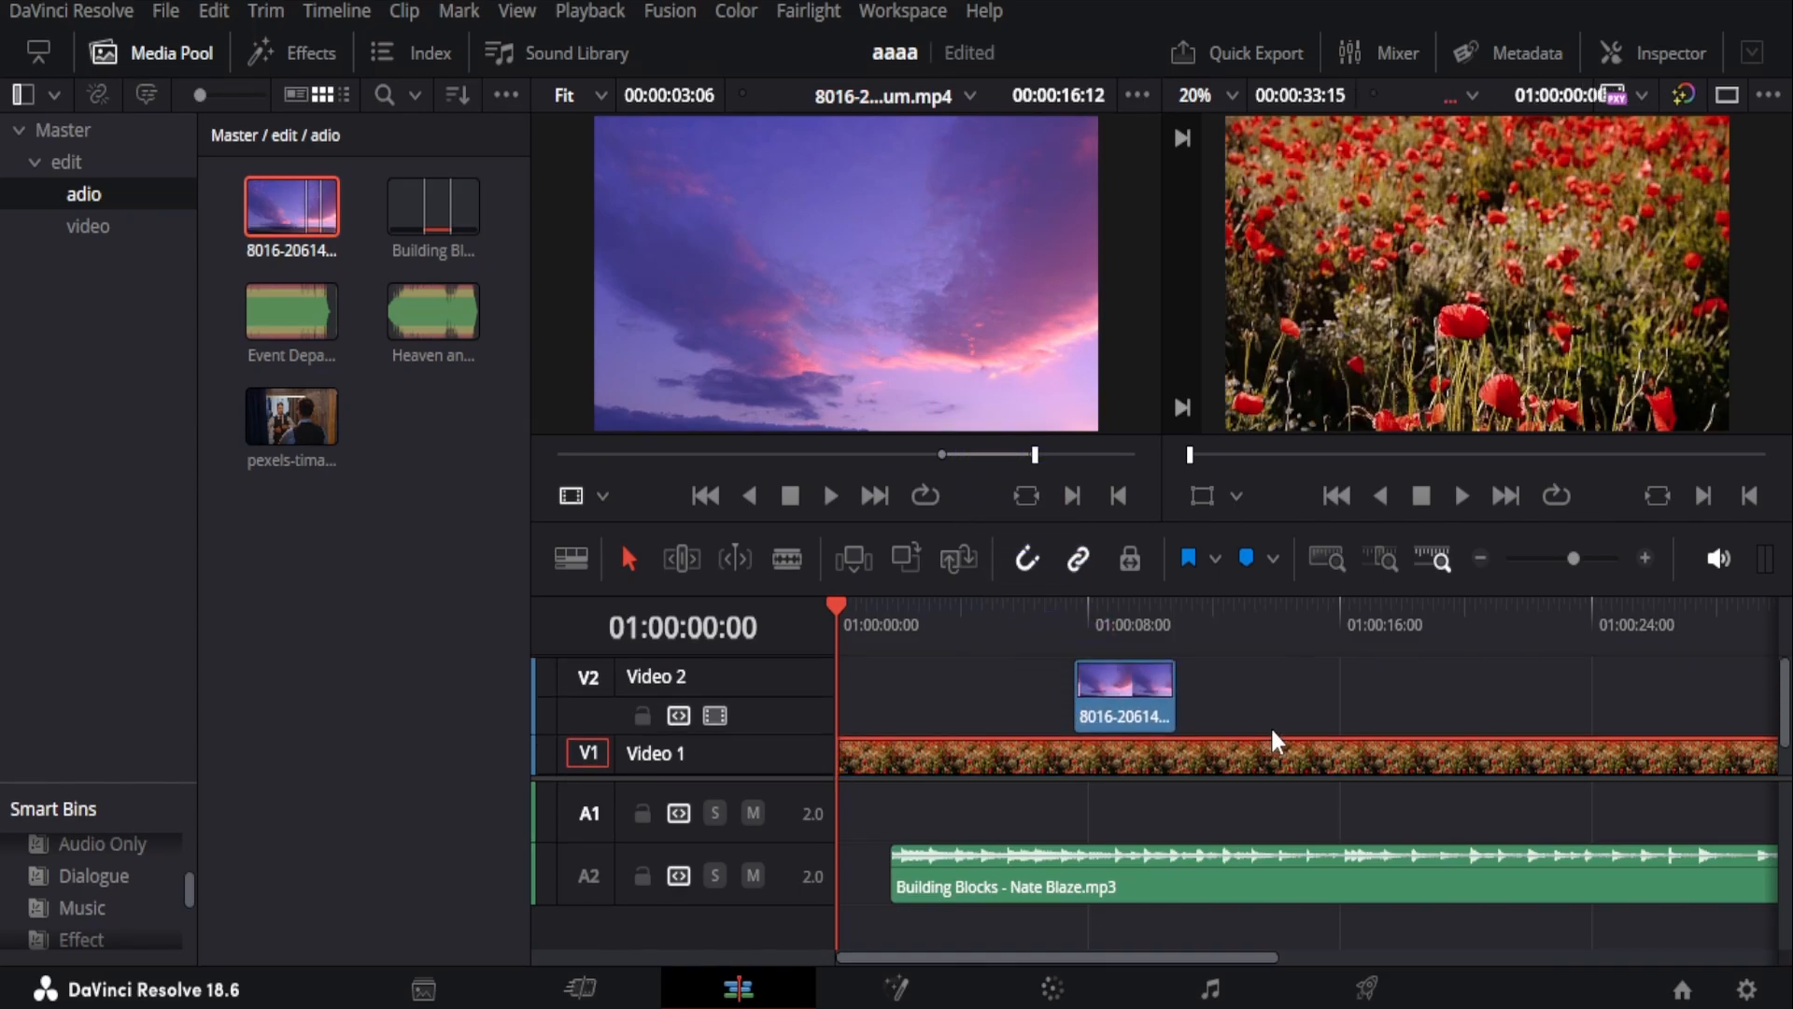